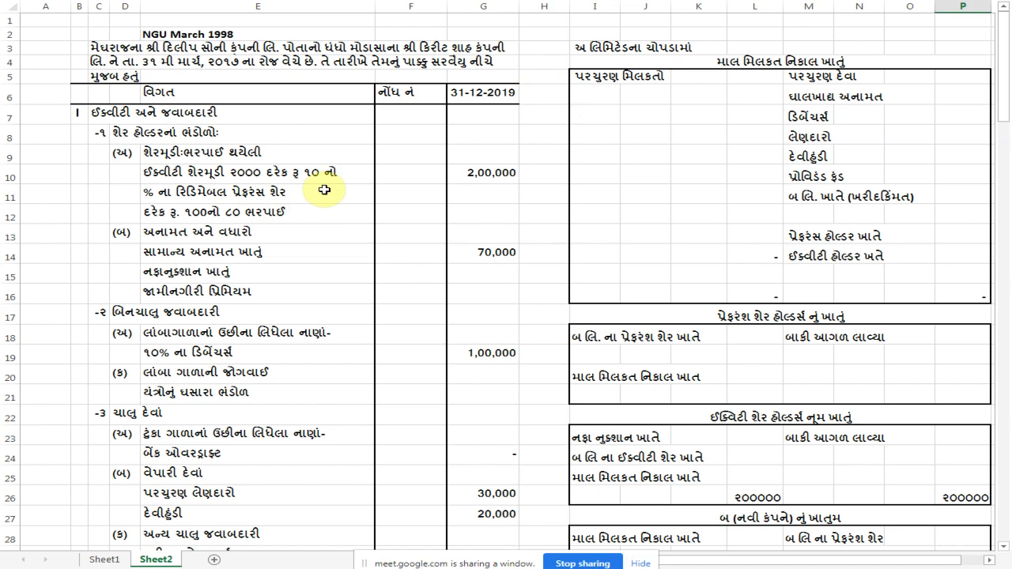
# Step: Examine the liability amounts in the balance sheet: equity share capital, general reserve, 10% debentures and sundry creditors
pyautogui.click(193, 172)
pyautogui.click(502, 172)
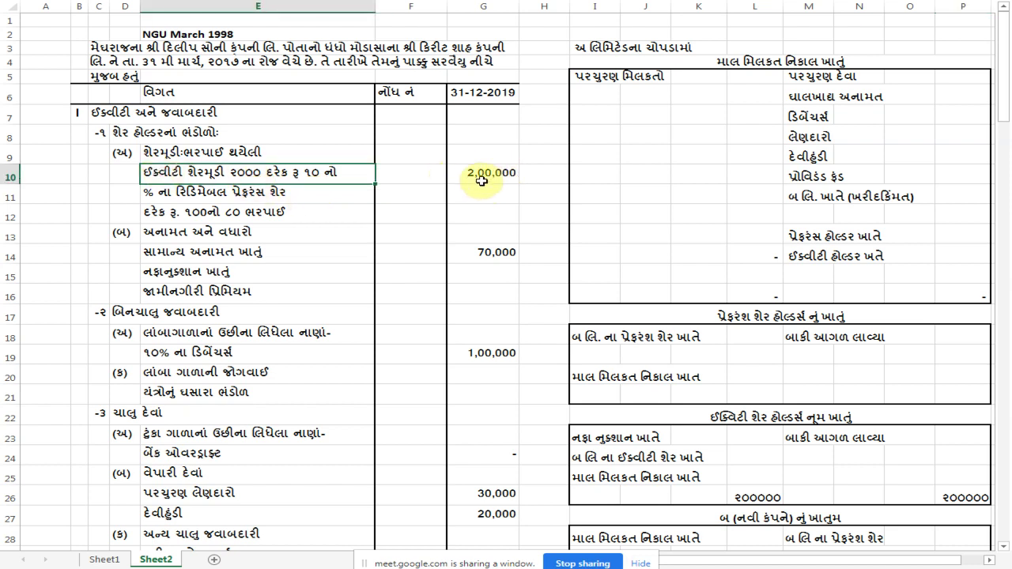
pyautogui.click(158, 253)
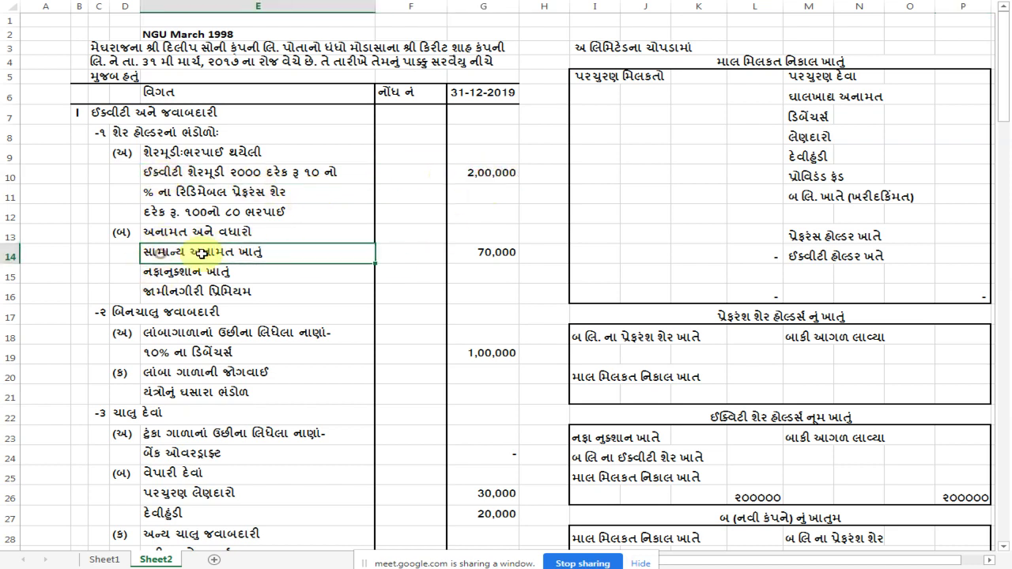
pyautogui.click(480, 254)
pyautogui.scroll(-1, 332, 379)
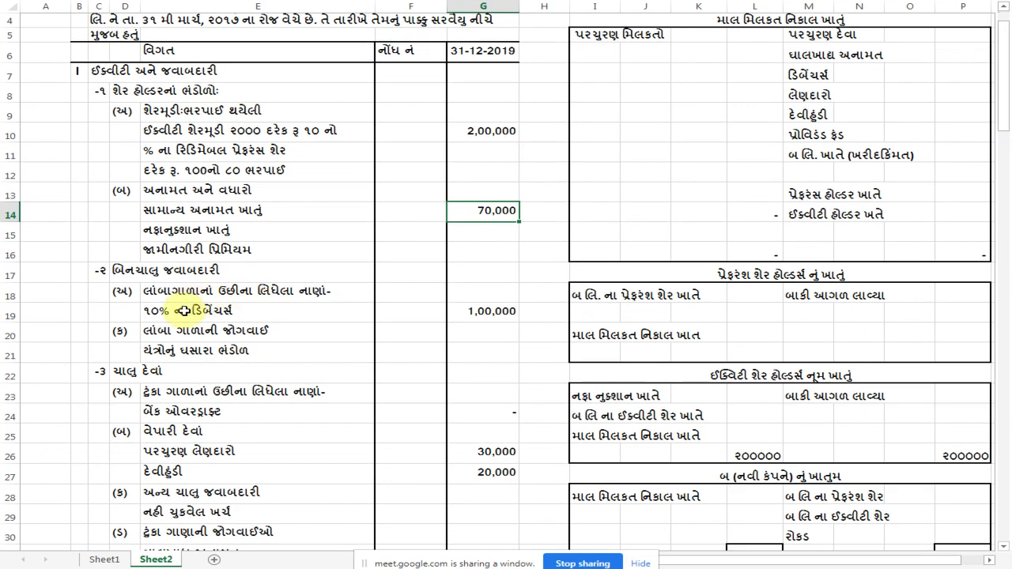
pyautogui.click(183, 311)
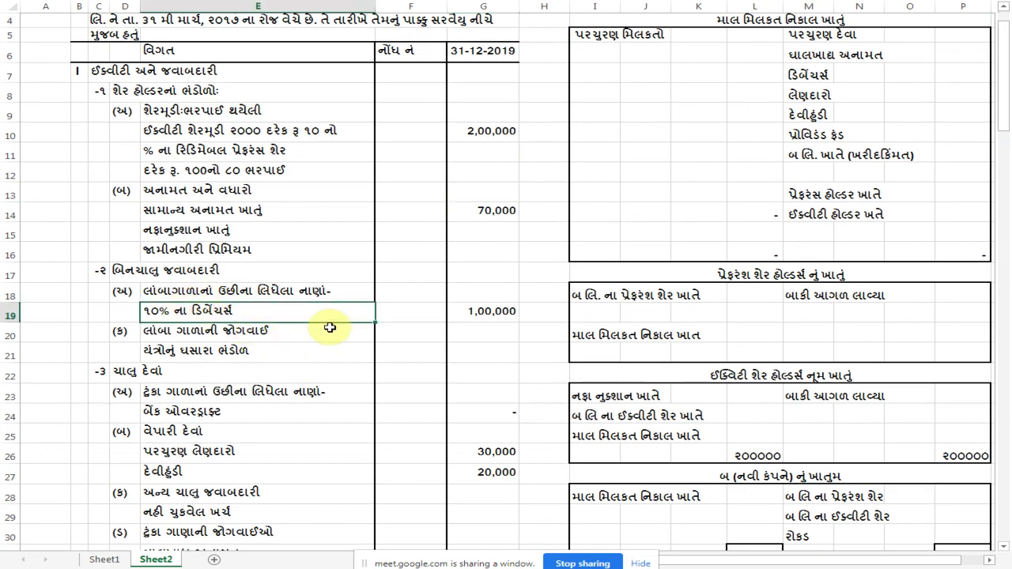
pyautogui.click(482, 312)
pyautogui.scroll(-1, 450, 430)
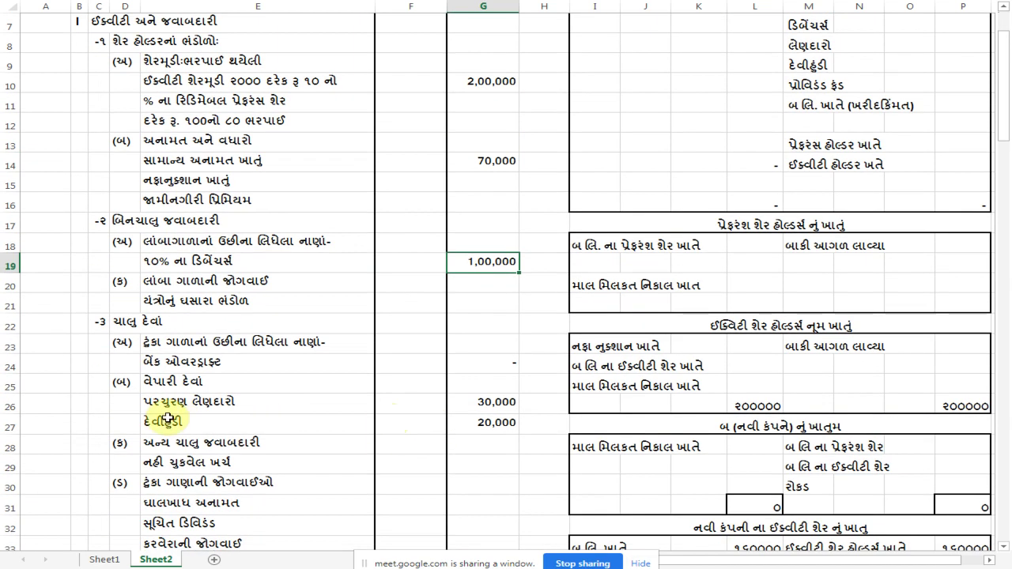
pyautogui.click(177, 401)
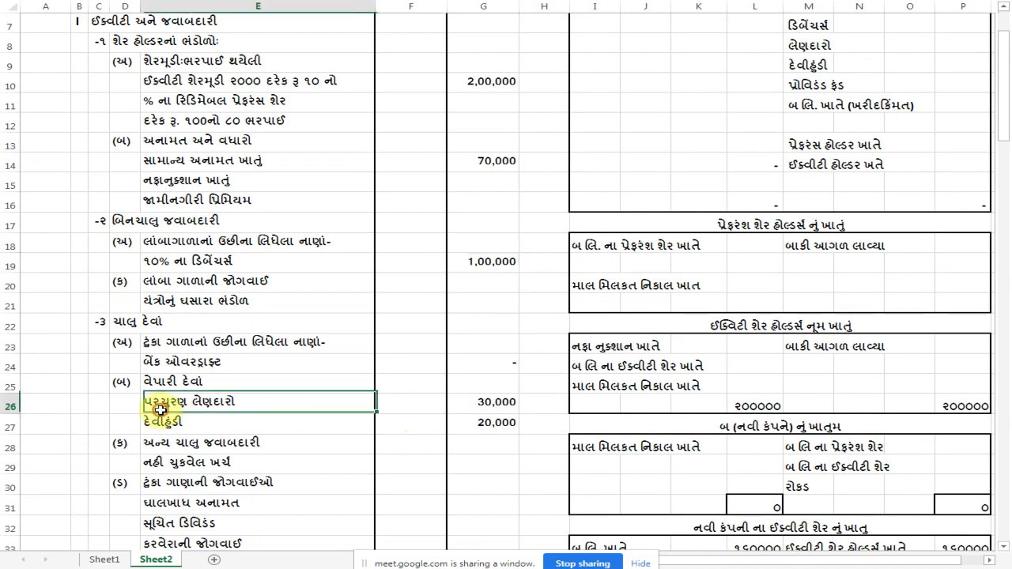
pyautogui.click(488, 404)
# Step: Clear the amount of the bills payable row (દેવીહુંડી) in cell G27
pyautogui.click(188, 422)
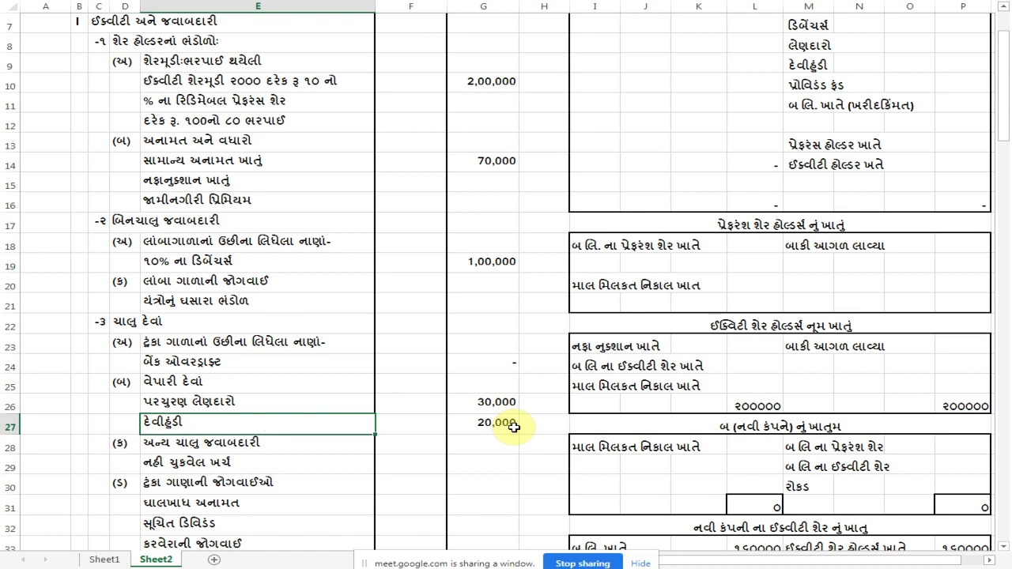
pyautogui.press('Right')
pyautogui.press('Right')
pyautogui.press('Delete')
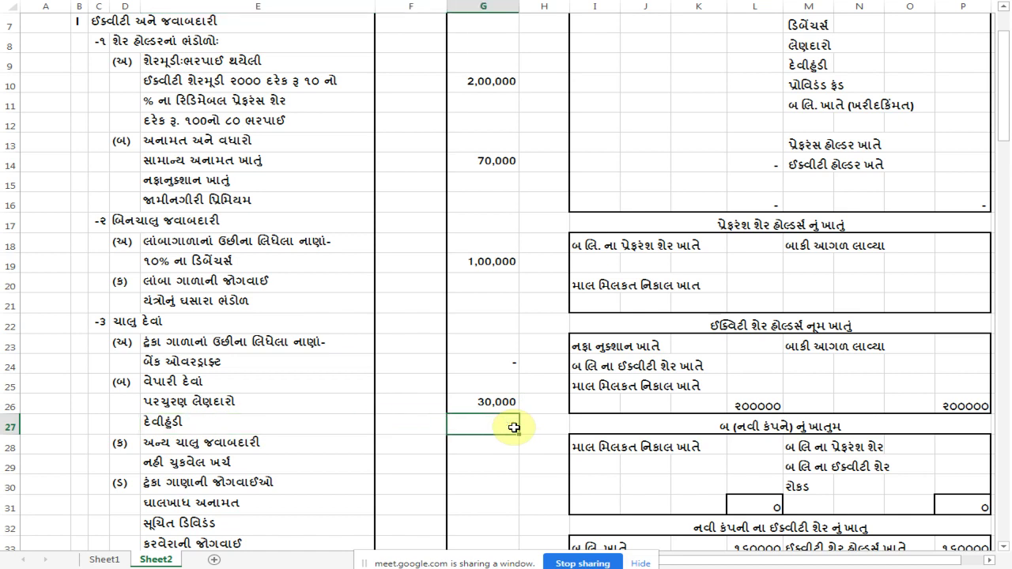
# Step: Review the liabilities total, the fixed assets and cash balance amounts, and the purchase terms written below the balance sheet
pyautogui.scroll(-4, 518, 430)
pyautogui.click(481, 323)
pyautogui.scroll(-3, 470, 414)
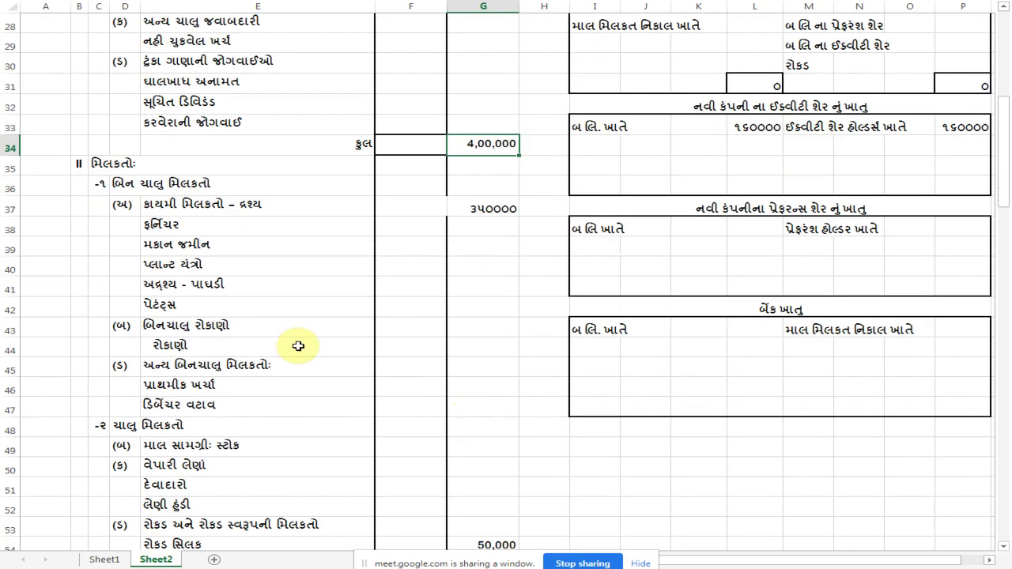
pyautogui.click(162, 205)
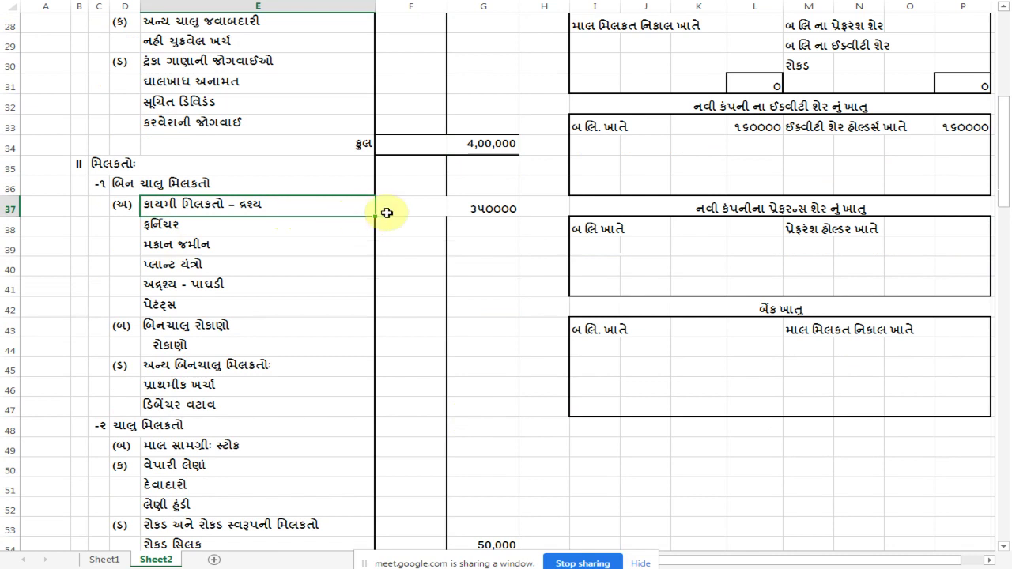
pyautogui.click(479, 209)
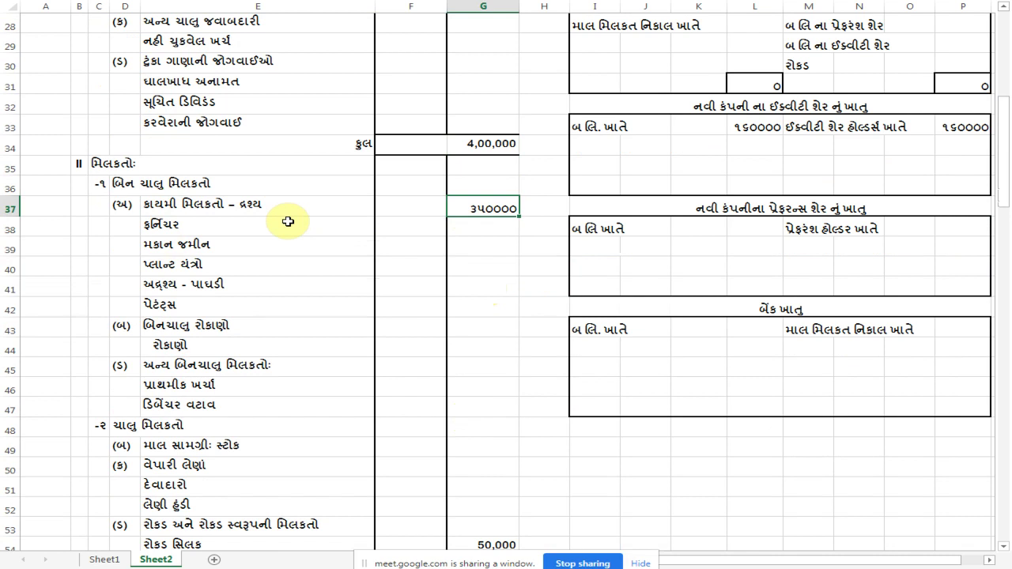
pyautogui.scroll(-2, 257, 356)
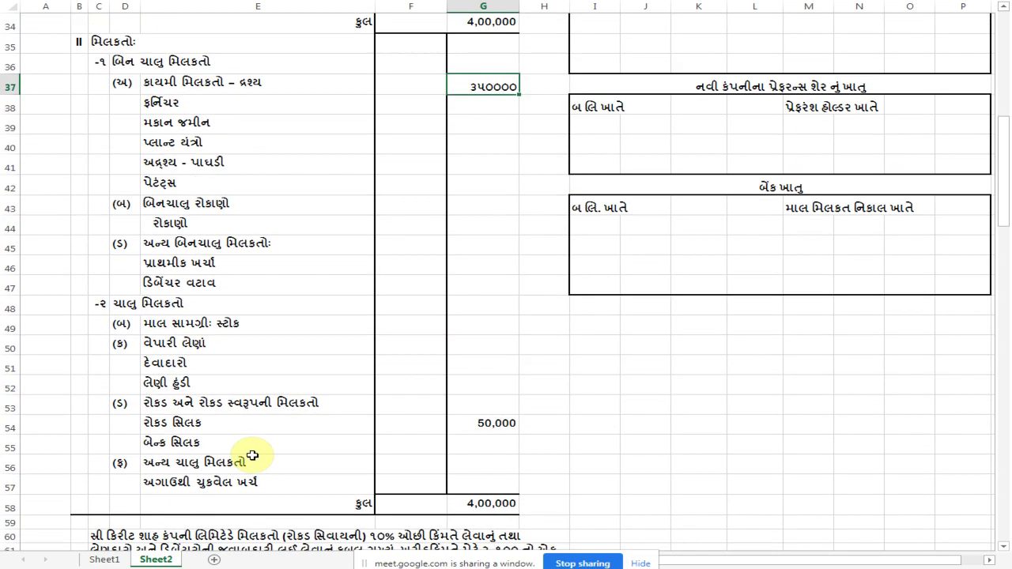
pyautogui.click(189, 425)
pyautogui.click(486, 423)
pyautogui.scroll(-1, 453, 469)
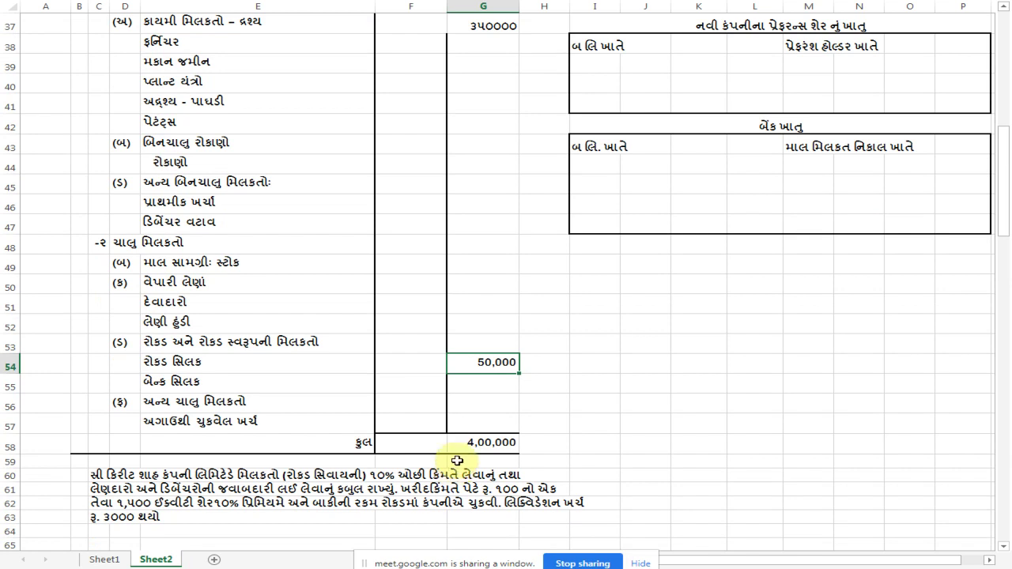
pyautogui.scroll(5, 428, 425)
pyautogui.scroll(7, 428, 426)
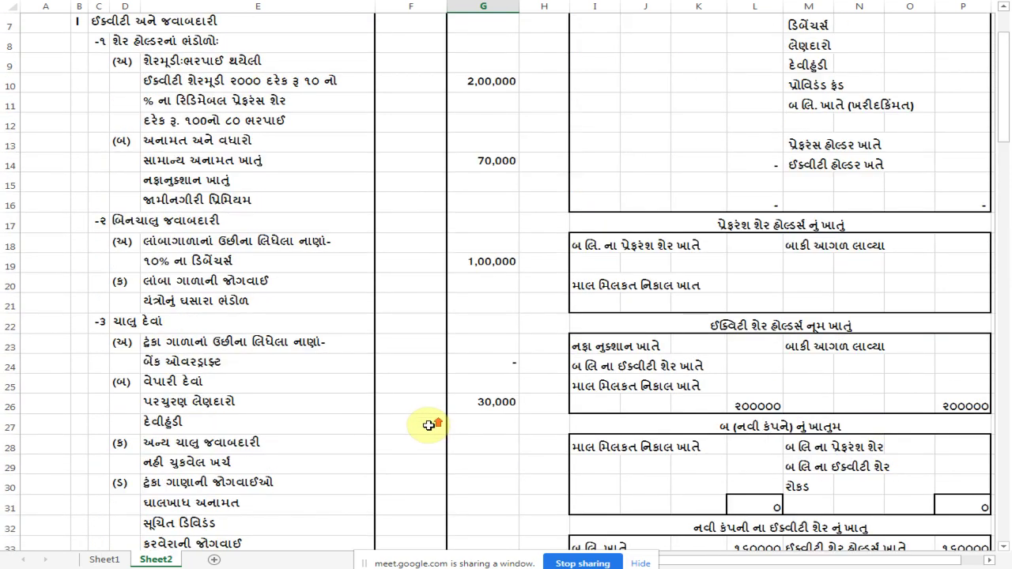
pyautogui.scroll(-5, 428, 426)
pyautogui.scroll(-7, 428, 425)
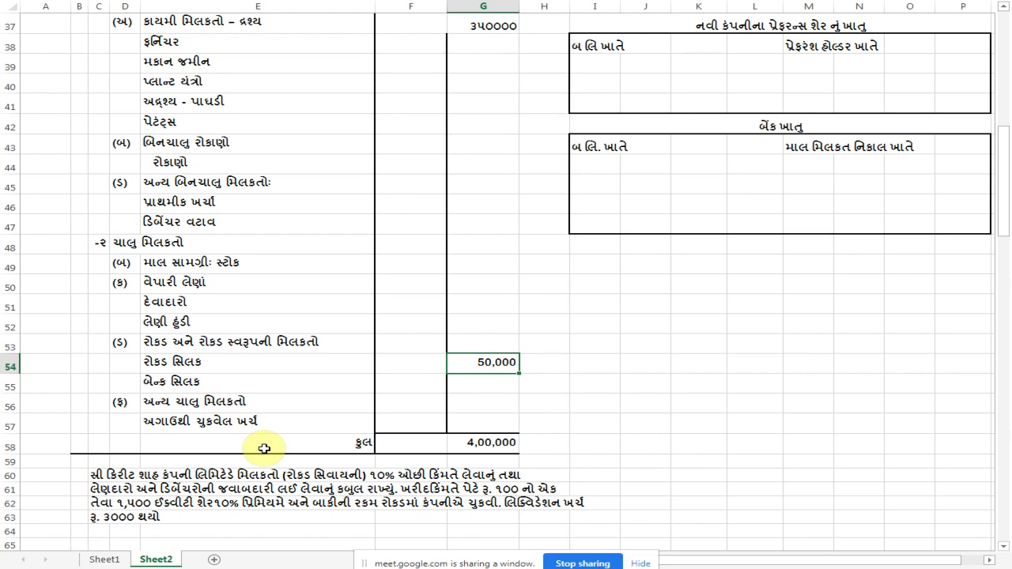
pyautogui.click(607, 286)
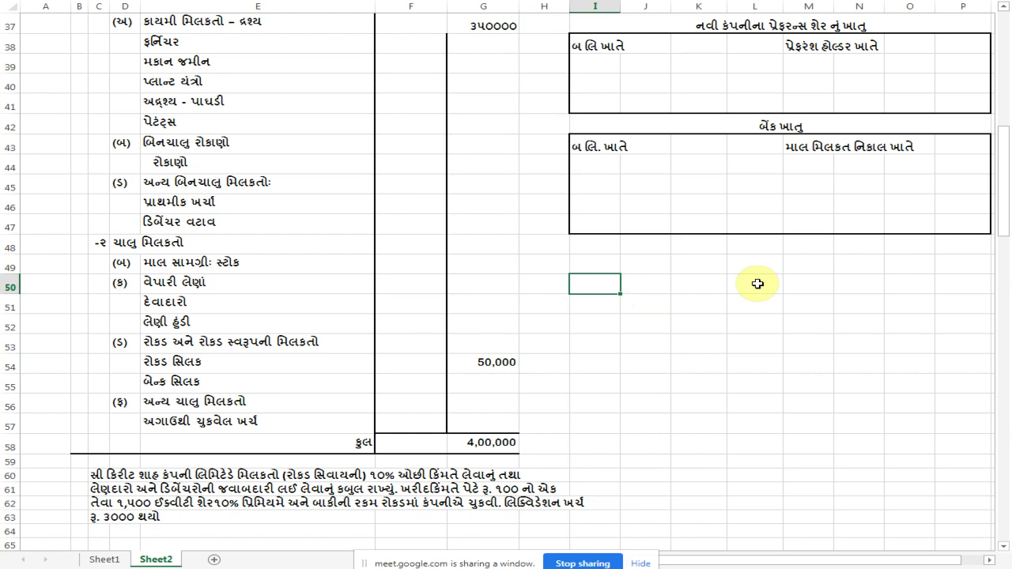
pyautogui.write('ava')
pyautogui.press('BackSpace')
pyautogui.press('BackSpace')
pyautogui.press('BackSpace')
# Step: Switch the typing language from English to Gujarati
pyautogui.click(684, 566)
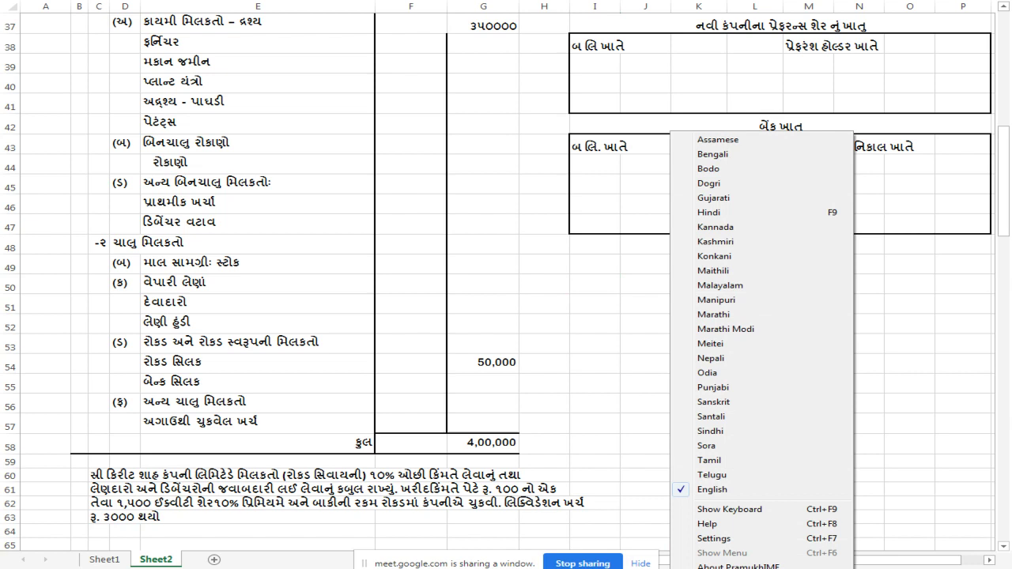
pyautogui.click(739, 199)
pyautogui.write('બમ')
pyautogui.press('BackSpace')
pyautogui.press('BackSpace')
pyautogui.press('BackSpace')
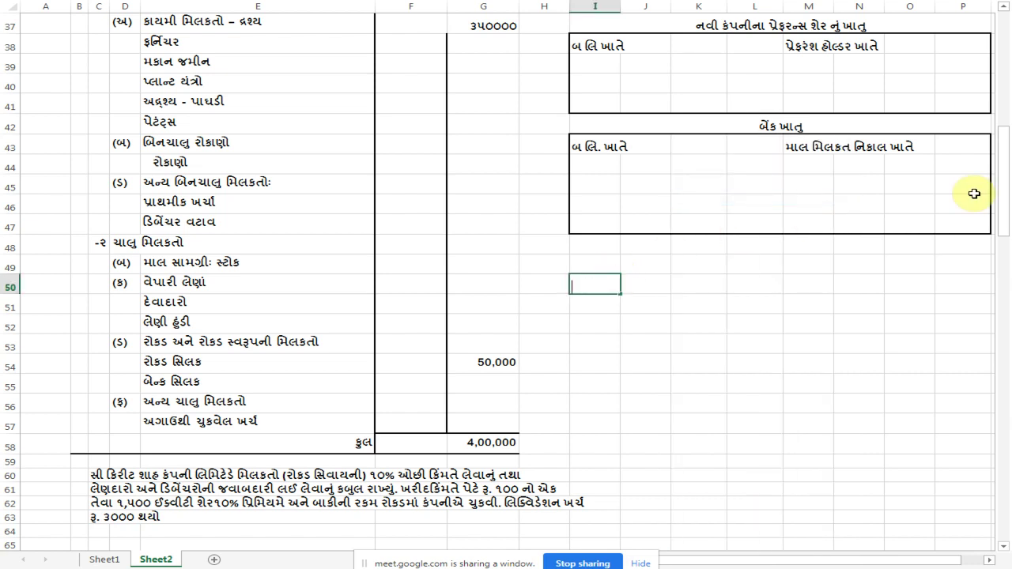
# Step: Enter the heading અવેજ in cell I49, below the bank account table
pyautogui.click(595, 263)
pyautogui.write('અવેજ')
pyautogui.press('Return')
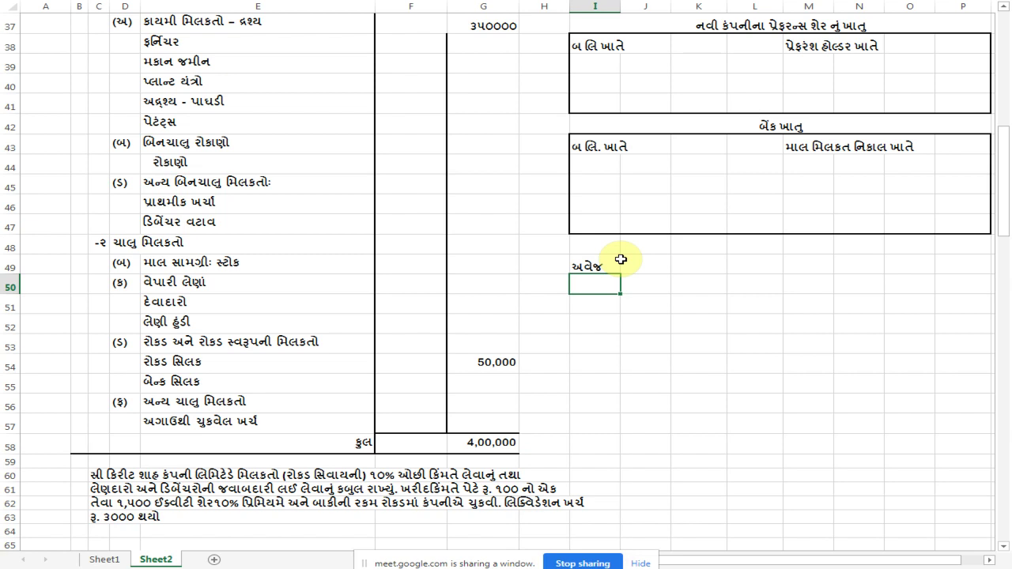
# Step: Label cell I50 ઈક્વીટી શેર and enter ૧૦૦ in K50 and ૧૫૦૦ in L50
pyautogui.write('ઈક્વીટી શેર')
pyautogui.press('Tab')
pyautogui.press('Tab')
pyautogui.press('Tab')
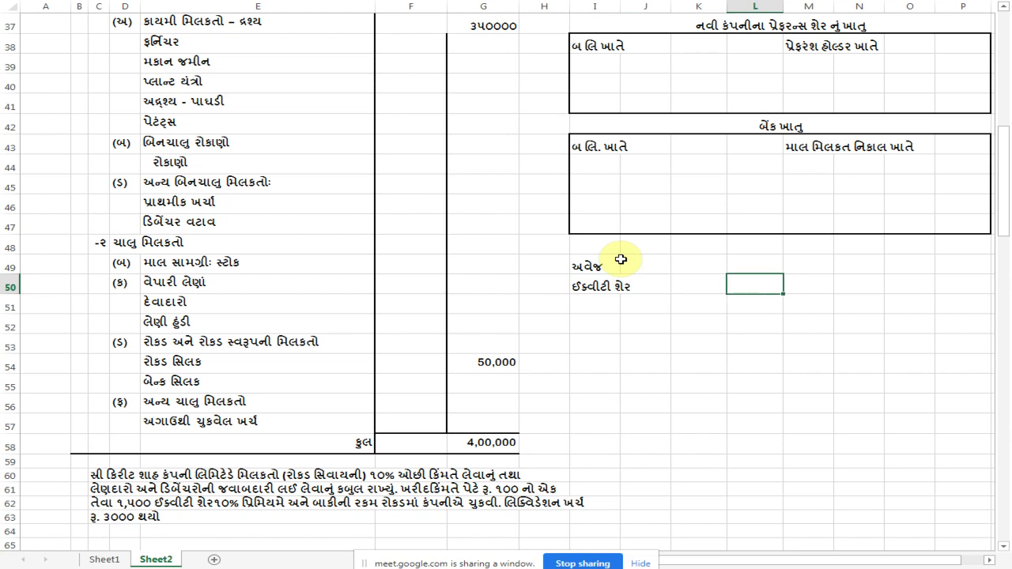
pyautogui.press('Left')
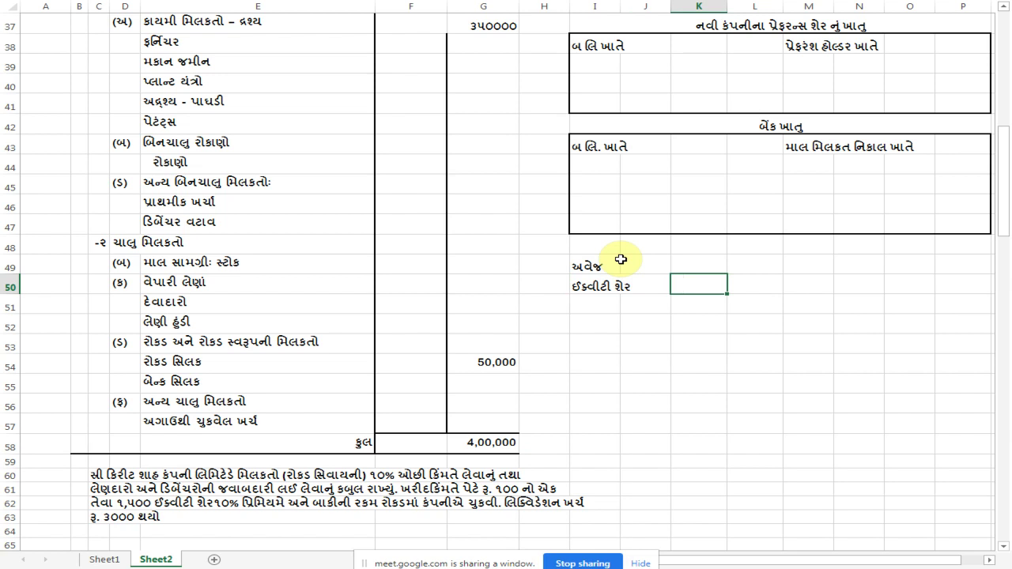
pyautogui.write('૧૦૦')
pyautogui.press('Tab')
pyautogui.write('૧૫૦૦')
# Step: Enter the equity share amount ૧૫૦૦૦૦ in cell O50
pyautogui.press('Tab')
pyautogui.press('Tab')
pyautogui.press('Tab')
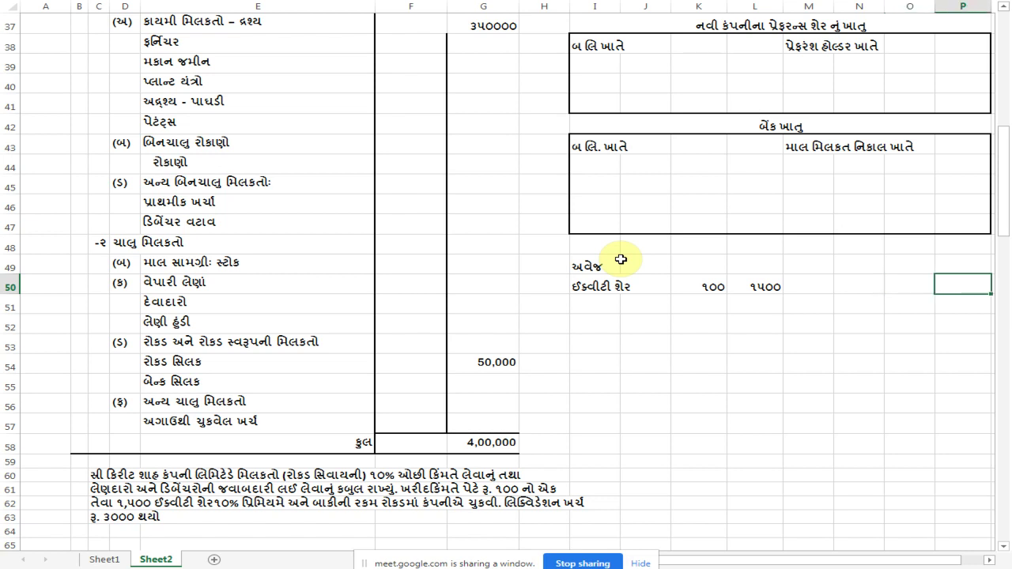
pyautogui.write('૧૫૦૦૦૦')
pyautogui.press('Return')
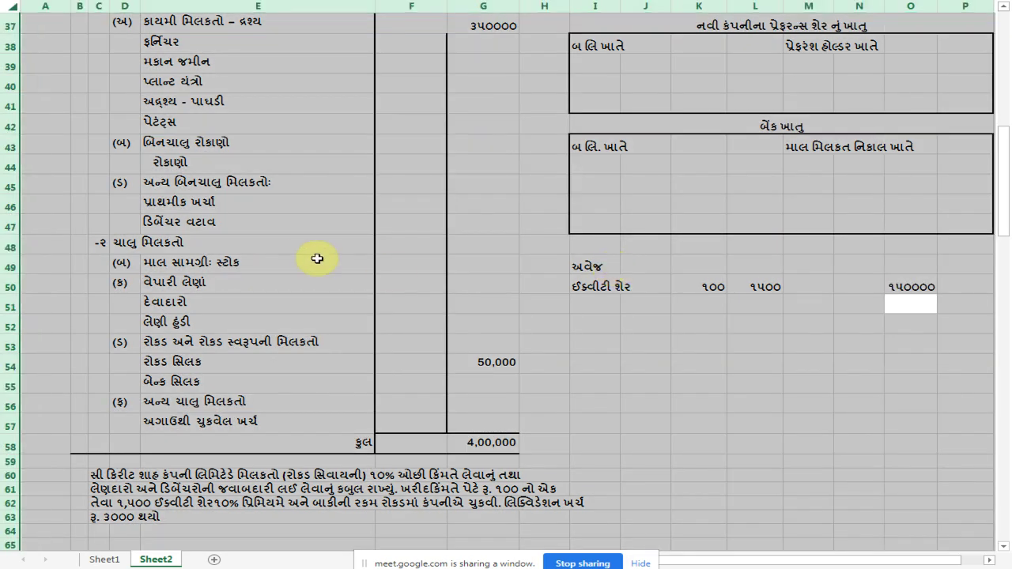
# Step: Format all cells of the sheet as Accounting numbers with 0 decimal places and no currency symbol
pyautogui.rightClick(317, 258)
pyautogui.click(349, 400)
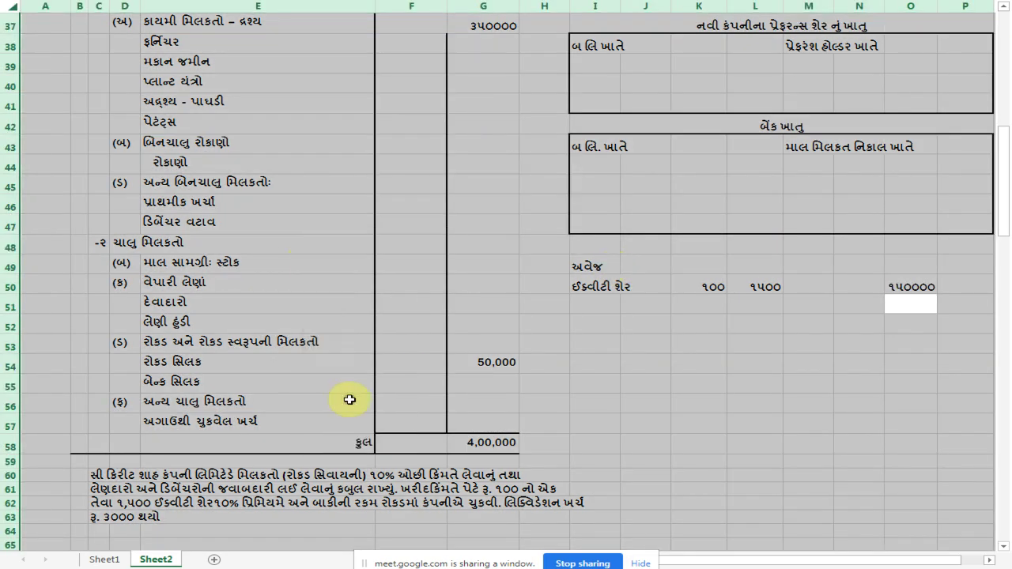
pyautogui.click(180, 325)
pyautogui.click(365, 331)
pyautogui.click(365, 330)
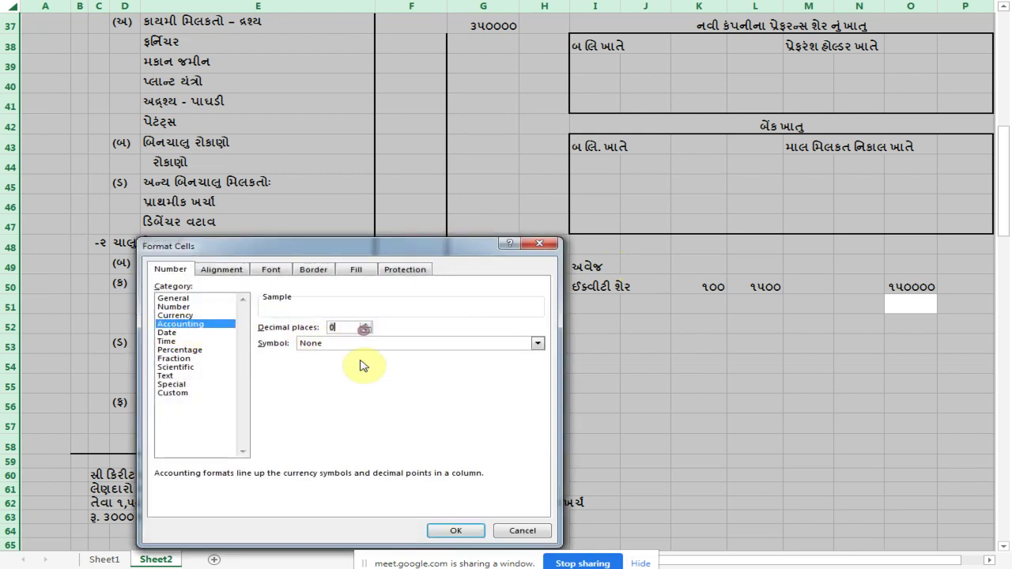
pyautogui.click(457, 527)
pyautogui.click(695, 417)
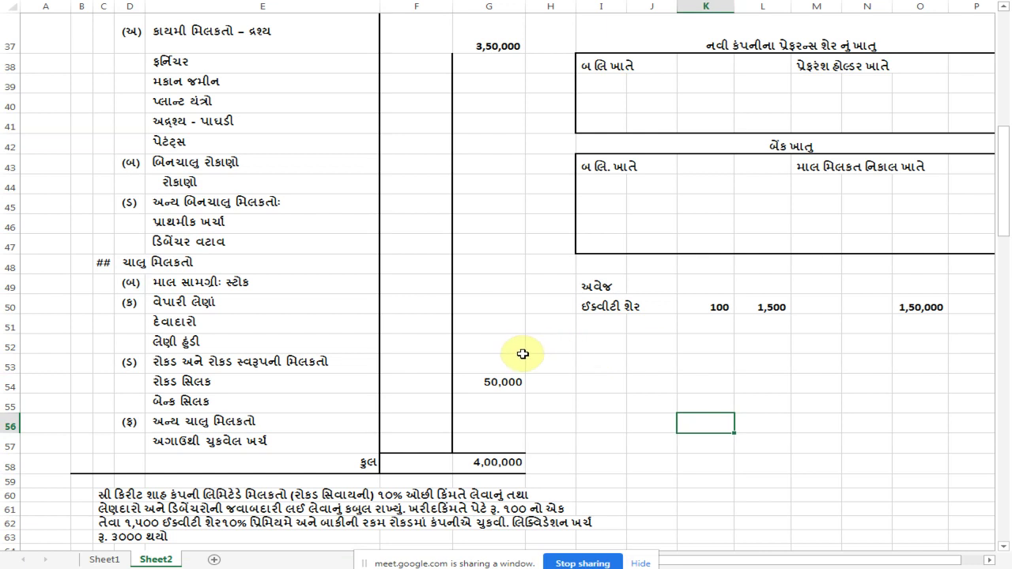
# Step: Label cell I51 પ્રિમિયમ and enter 10 in K51 and 1500 in L51
pyautogui.click(653, 325)
pyautogui.click(601, 324)
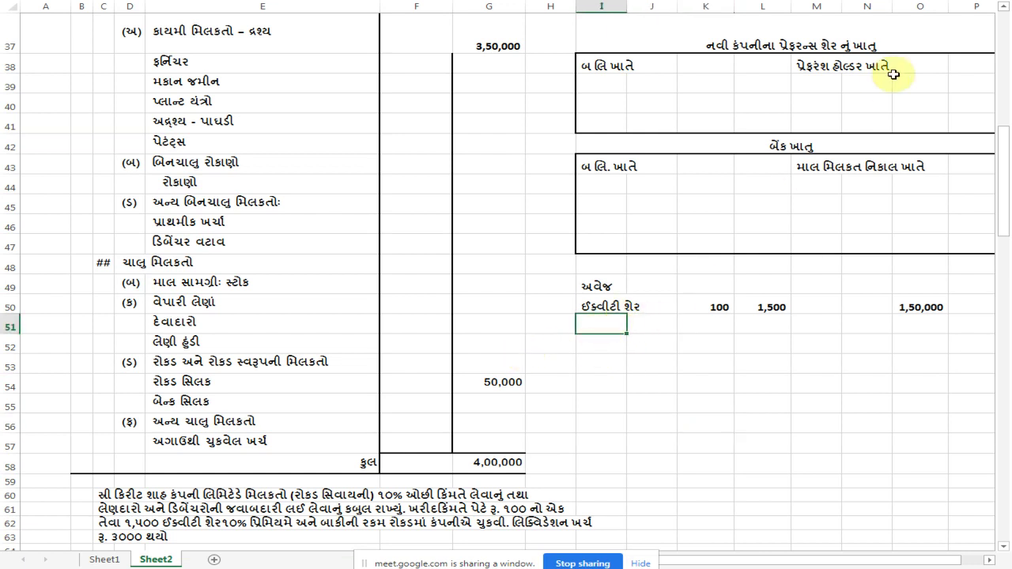
pyautogui.write('પ')
pyautogui.press('BackSpace')
pyautogui.write('પ્રિમિયમ')
pyautogui.press('Tab')
pyautogui.press('Tab')
pyautogui.write('10')
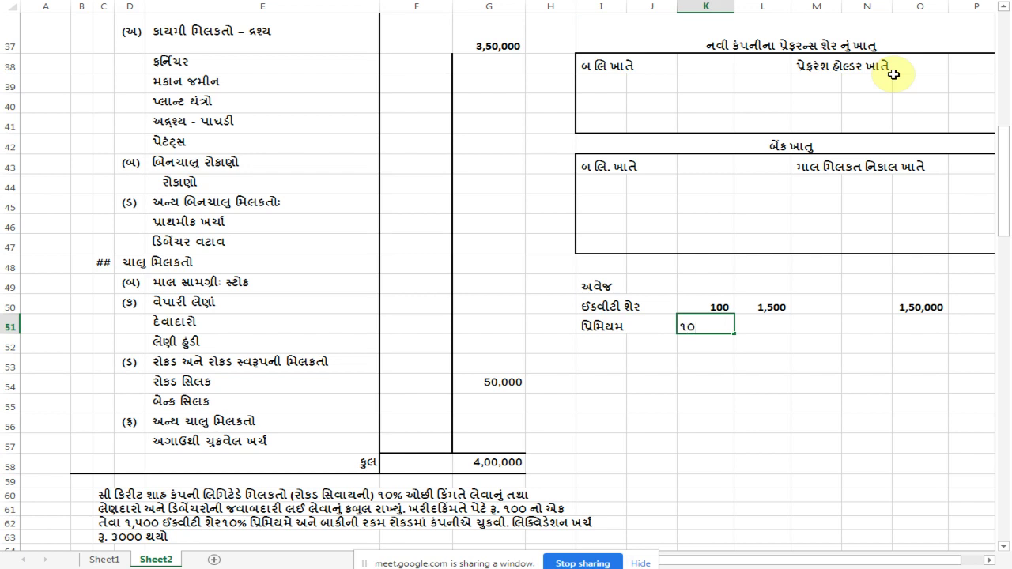
pyautogui.press('Tab')
pyautogui.write('૧૫૦૦')
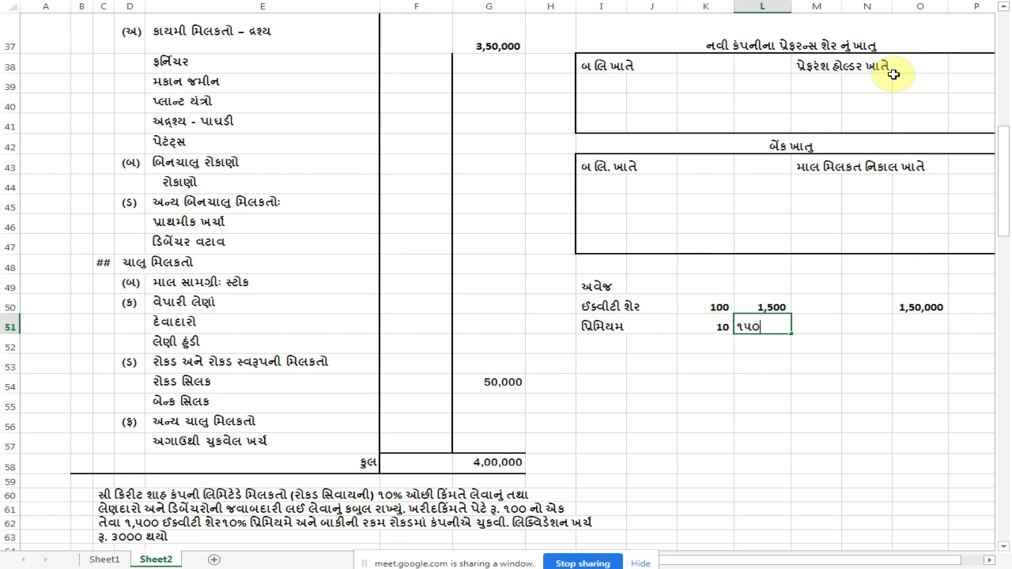
# Step: Enter the premium amount 15000 in cell O51
pyautogui.press('Tab')
pyautogui.press('Tab')
pyautogui.press('Tab')
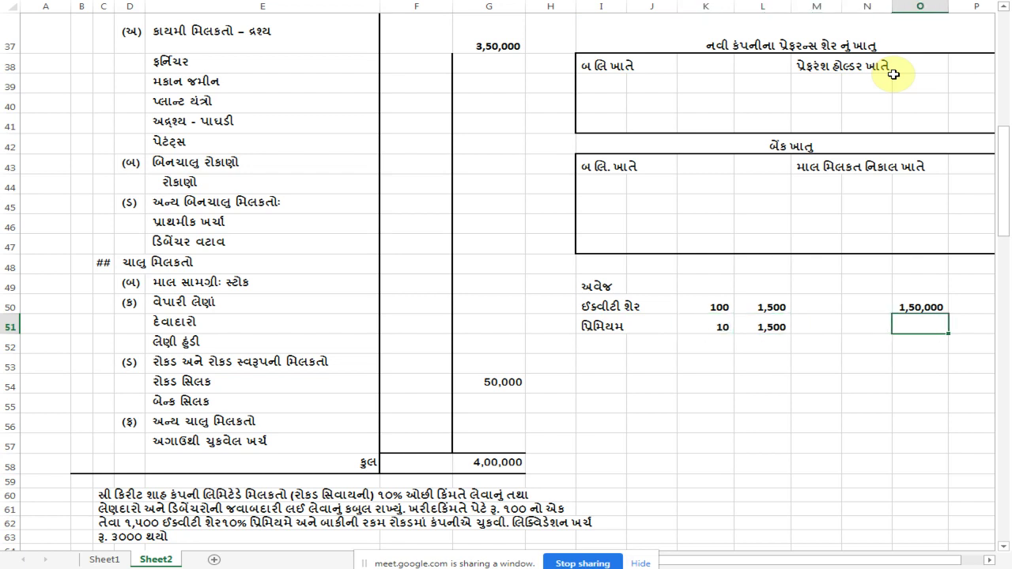
pyautogui.write('૧૫૦૦૦')
pyautogui.press('Return')
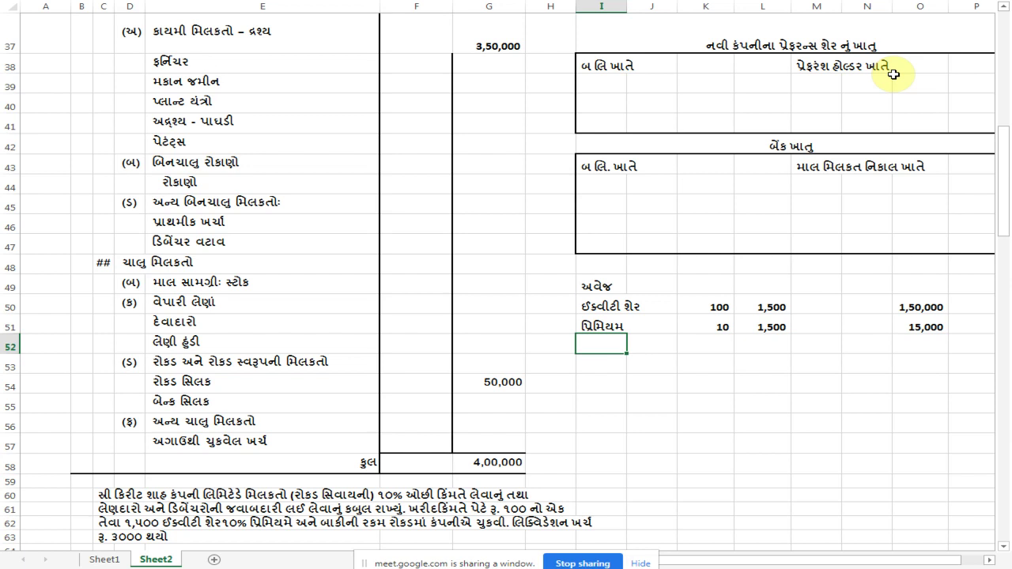
# Step: Label cell I52 રોકડ and enter a ? placeholder in K52, leaving its amount in column O blank
pyautogui.write('રોકડ')
pyautogui.press('Tab')
pyautogui.press('Tab')
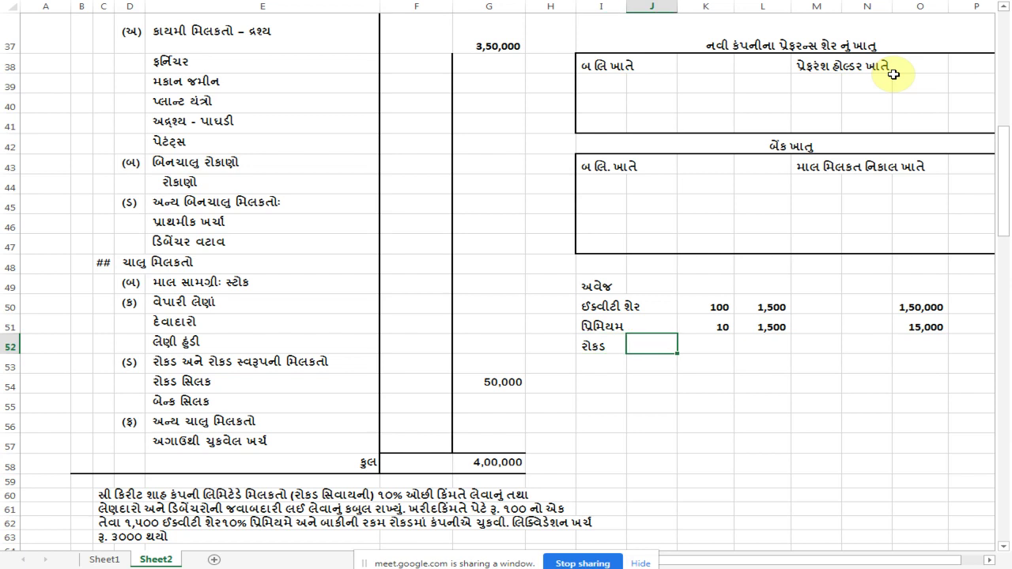
pyautogui.write('?')
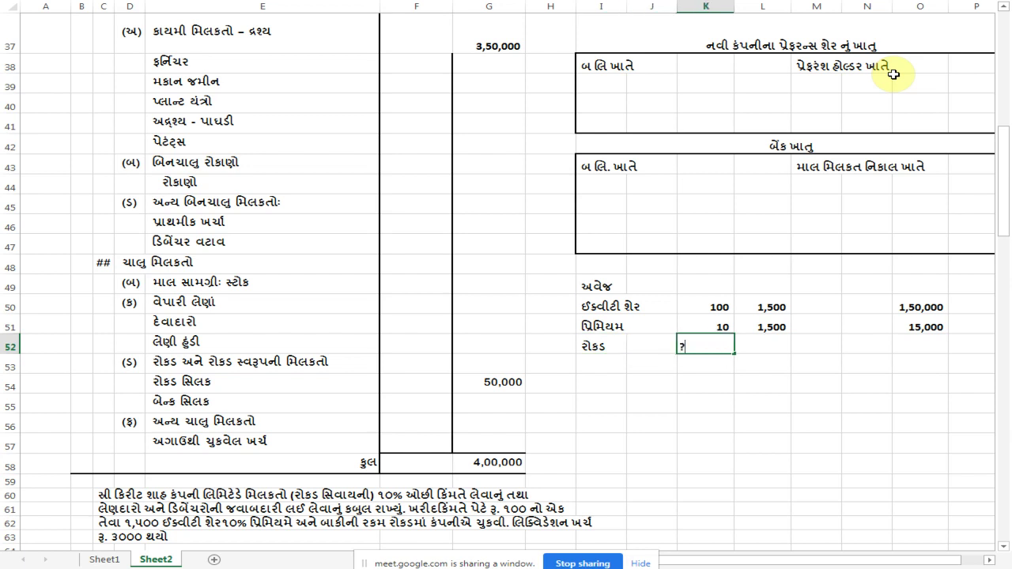
pyautogui.press('Tab')
pyautogui.press('Tab')
pyautogui.press('Tab')
pyautogui.press('Tab')
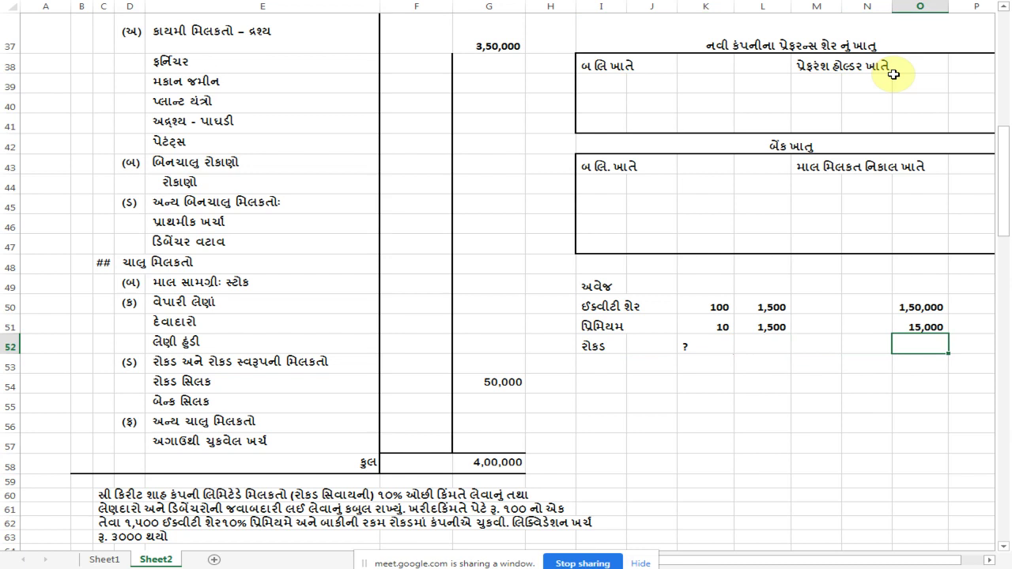
pyautogui.press('Return')
# Step: Label cell I53 ખરીદ કિંમત for the purchase price
pyautogui.write('ખરીદ')
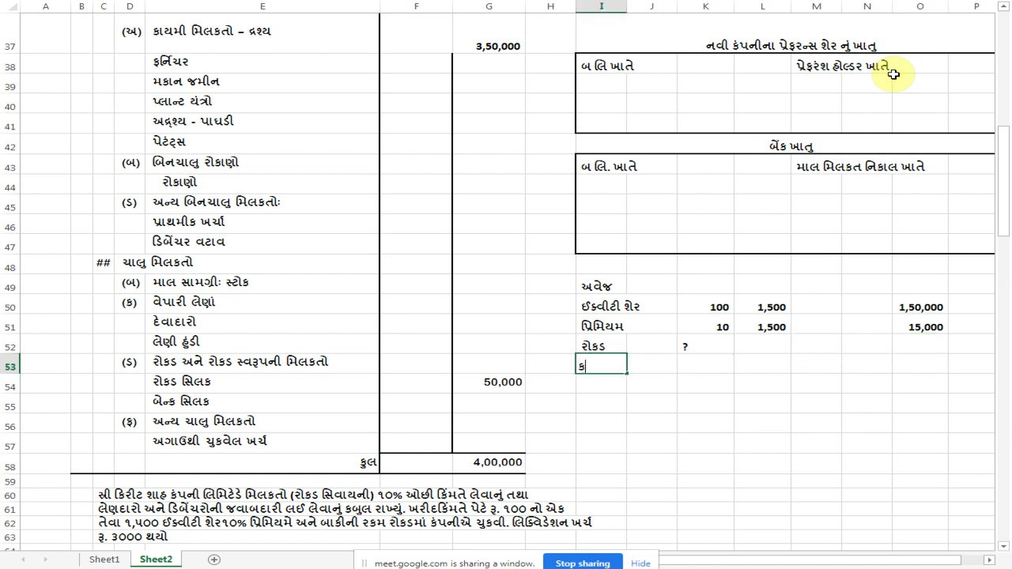
pyautogui.write(' કિંમત')
pyautogui.press('Tab')
pyautogui.press('Tab')
pyautogui.press('Tab')
pyautogui.press('Tab')
pyautogui.press('Tab')
pyautogui.press('Tab')
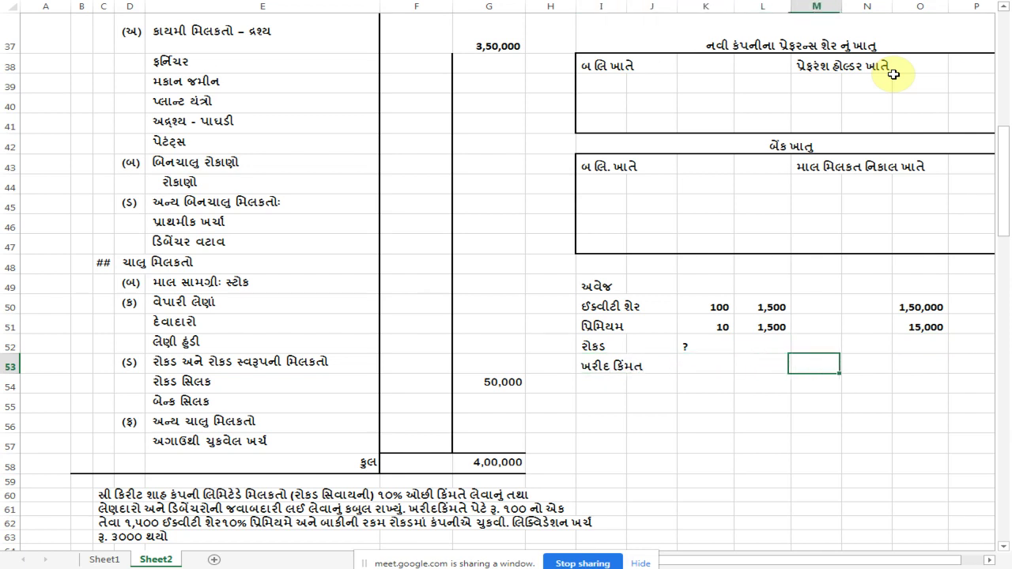
# Step: Give cell O52 a bottom border and cell O53 a thick box border
pyautogui.click(909, 345)
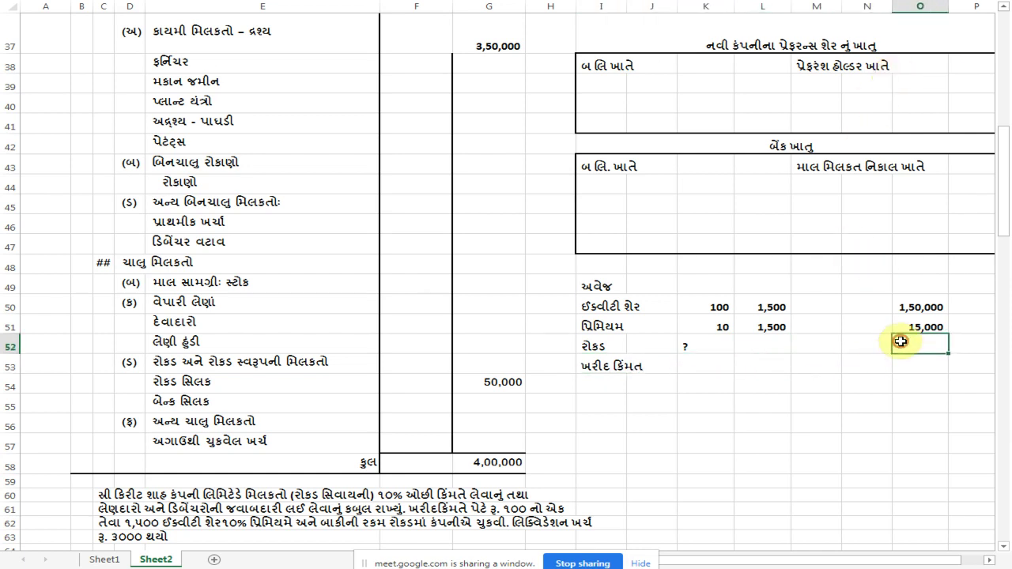
pyautogui.rightClick(901, 346)
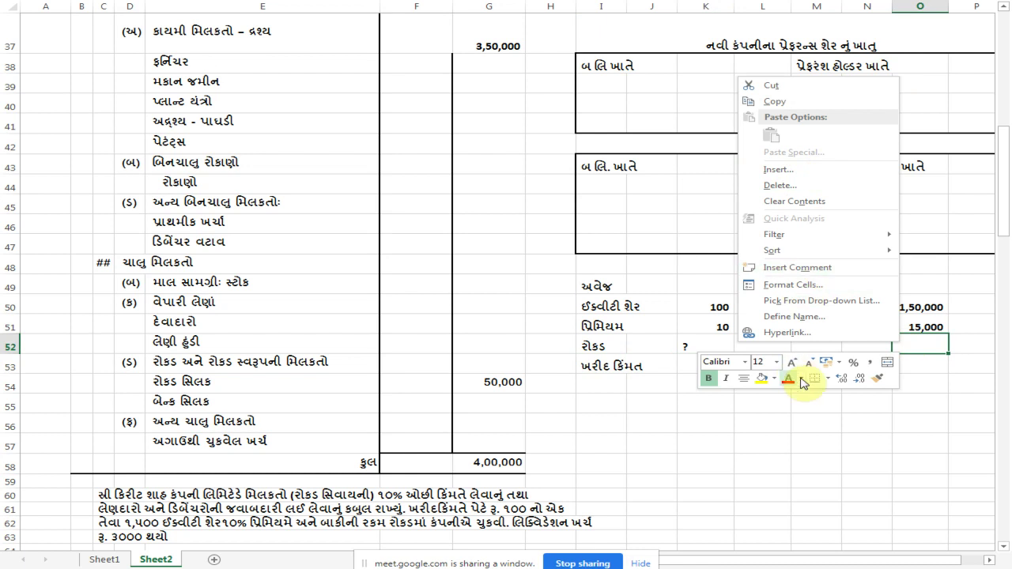
pyautogui.click(828, 380)
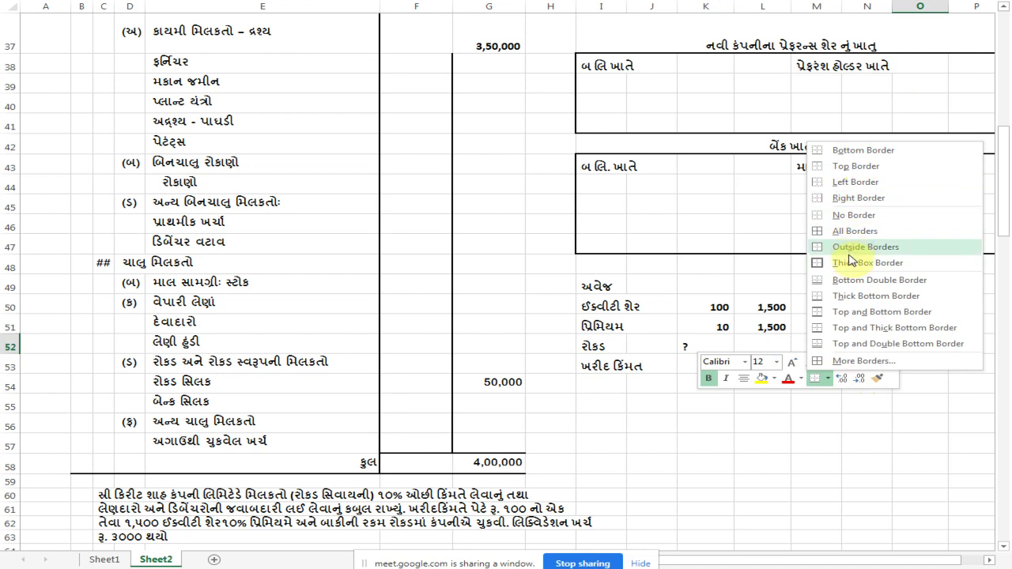
pyautogui.click(869, 149)
pyautogui.click(714, 437)
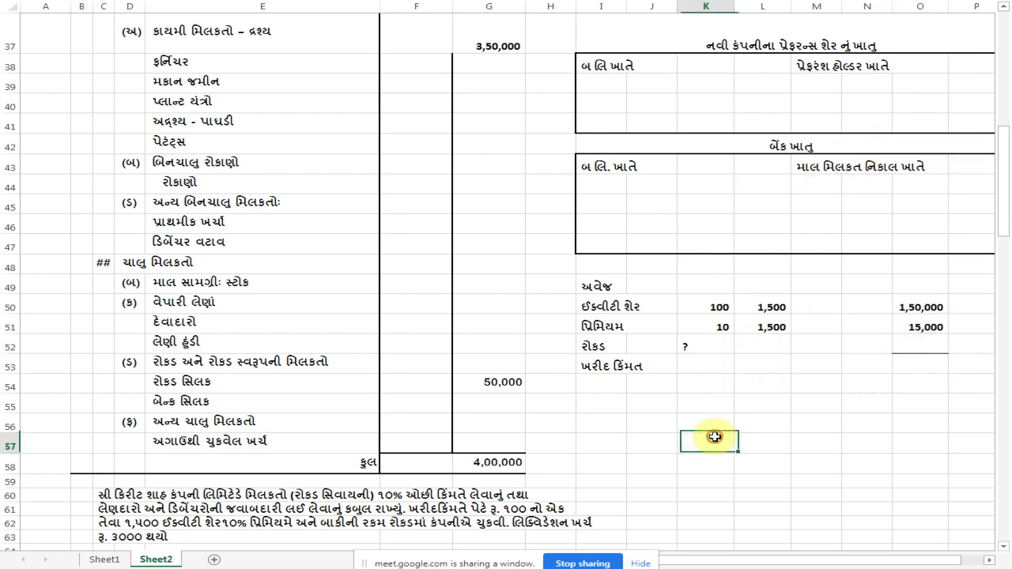
pyautogui.click(924, 364)
pyautogui.rightClick(915, 365)
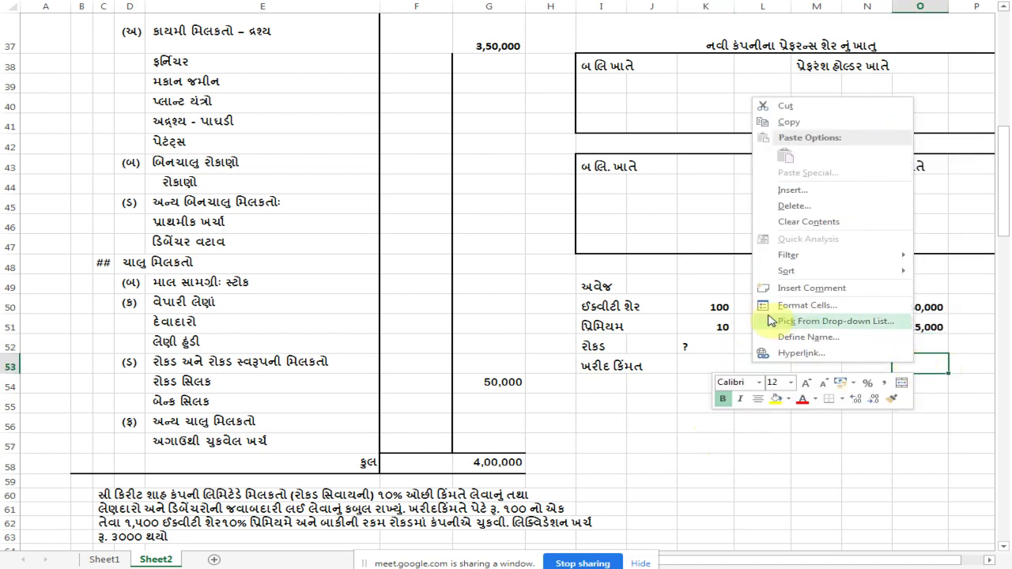
pyautogui.click(842, 399)
pyautogui.click(841, 286)
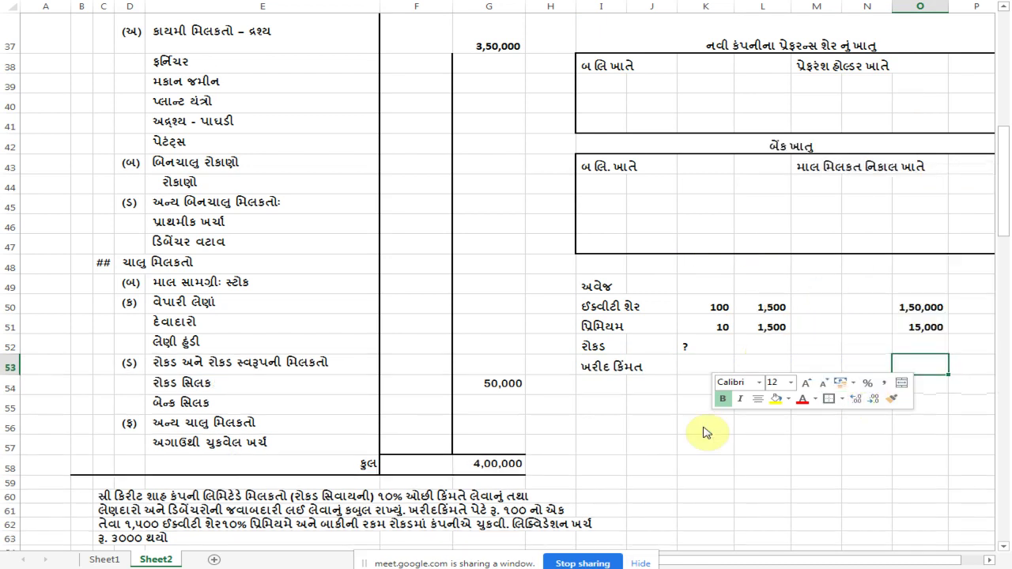
pyautogui.click(703, 458)
# Step: Enter the heading ચોખ્ખી મિલકત in cell I55 and the subheading કુલ મિલકતો in cell I56
pyautogui.click(599, 387)
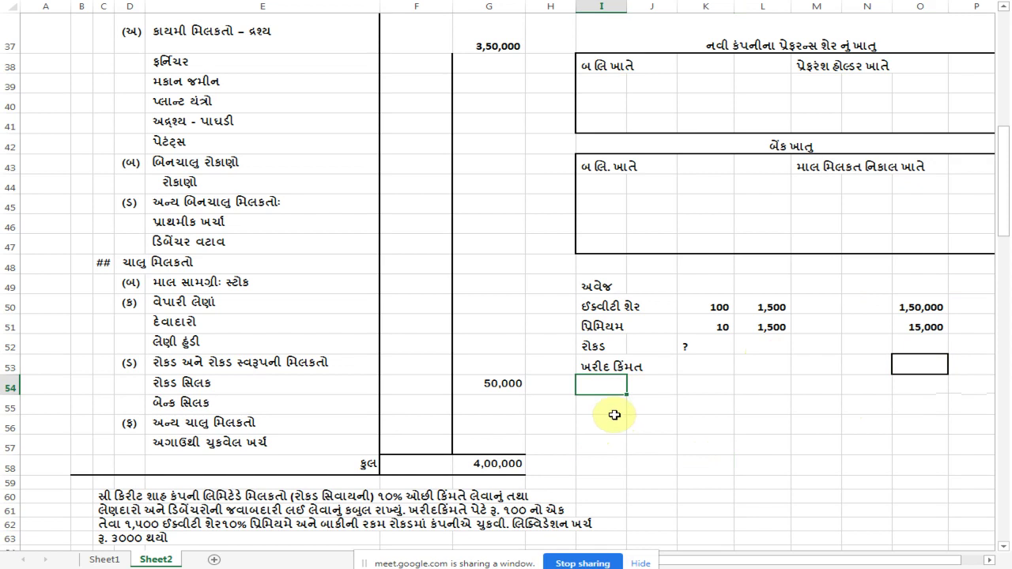
pyautogui.click(613, 408)
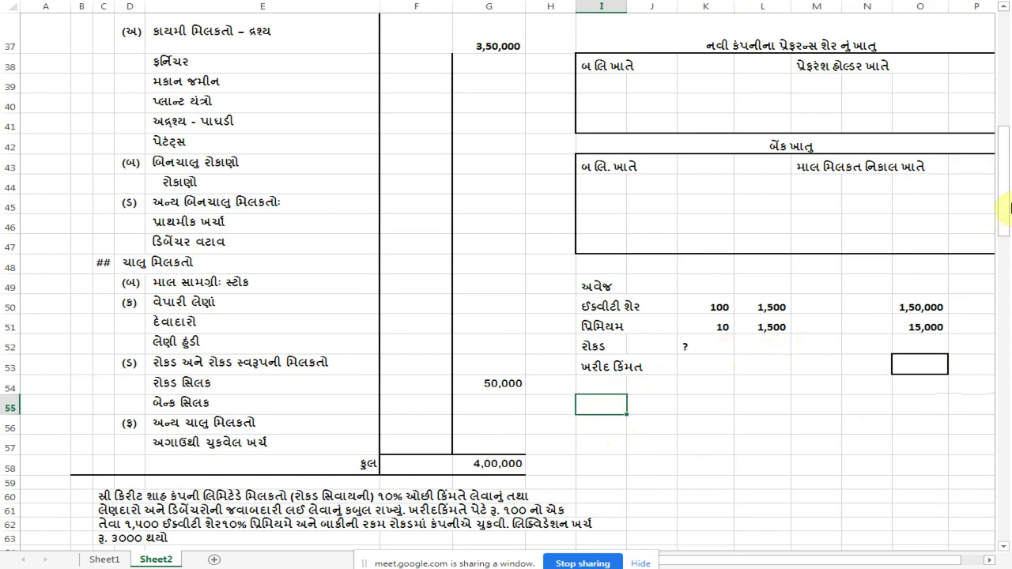
pyautogui.write('ચોખ્ખી મિલકત')
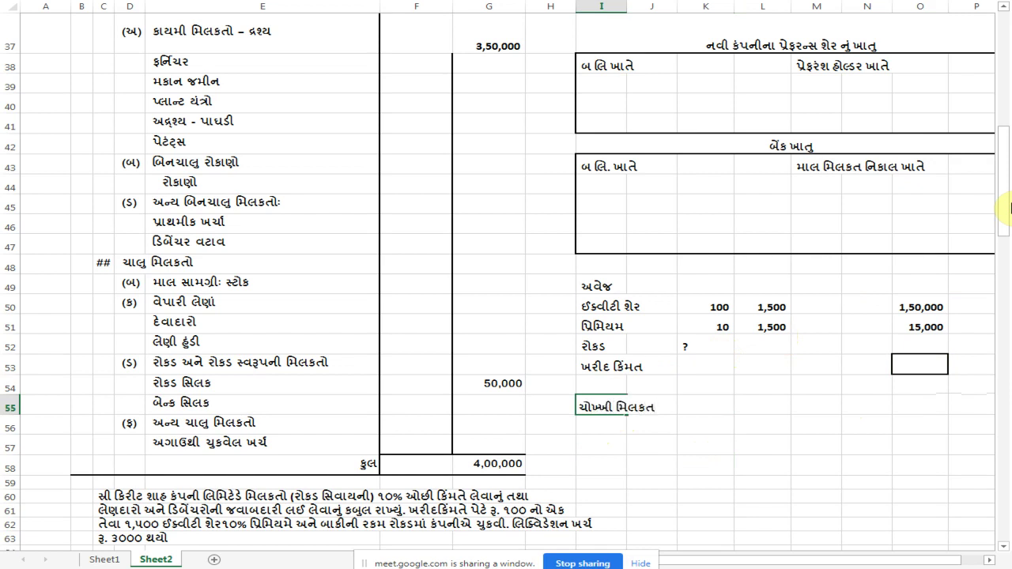
pyautogui.press('Return')
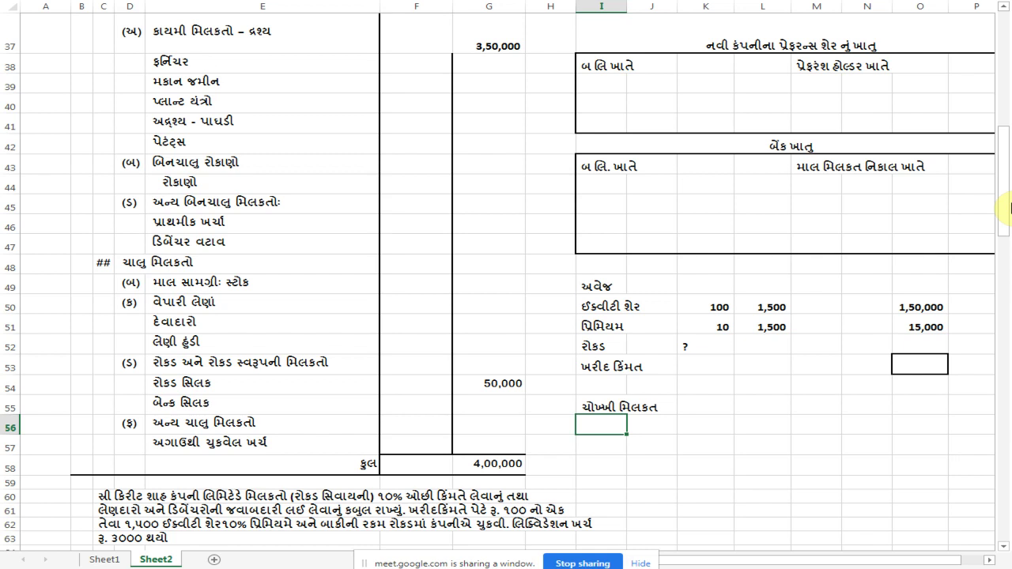
pyautogui.press('Up')
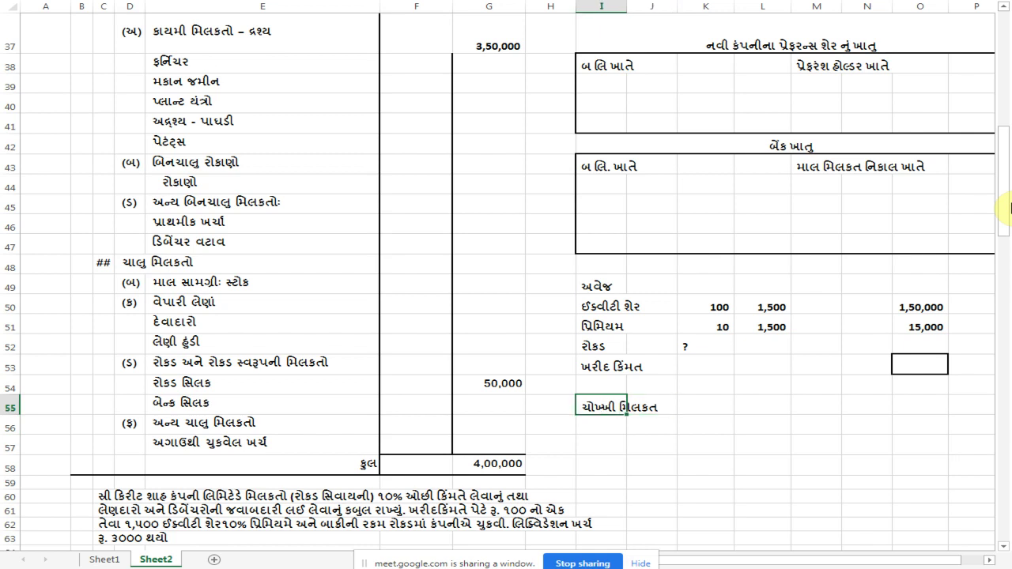
pyautogui.press('Return')
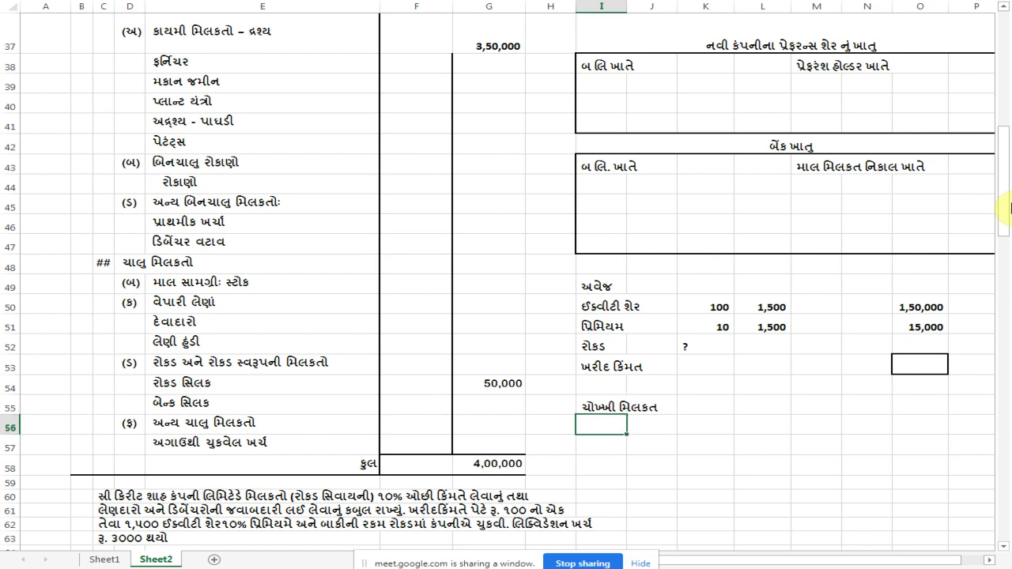
pyautogui.write('કુલ મિલકતો')
pyautogui.press('Return')
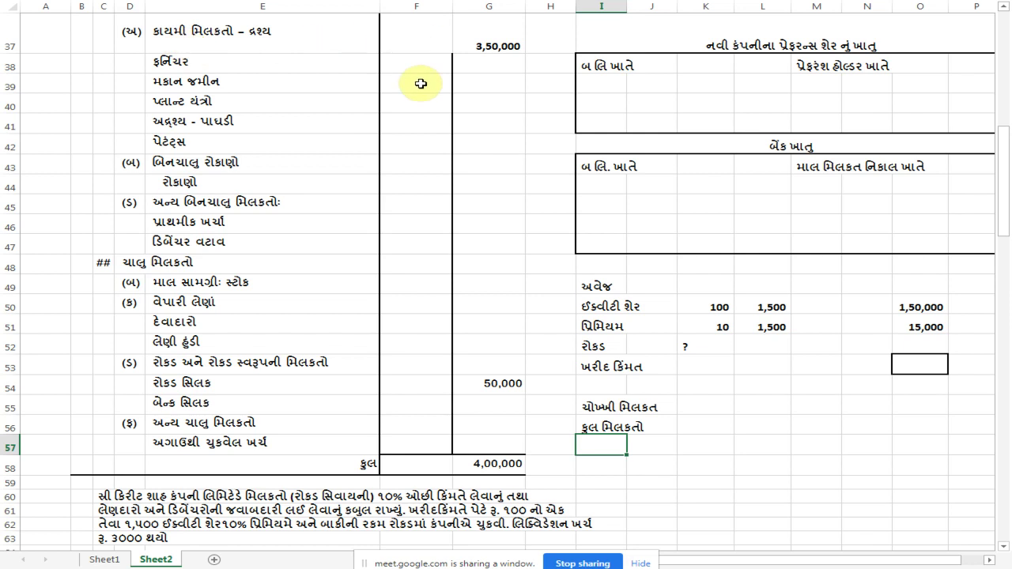
# Step: Reduce the height of row 37, the tangible fixed assets line of the balance sheet
pyautogui.scroll(1, 427, 55)
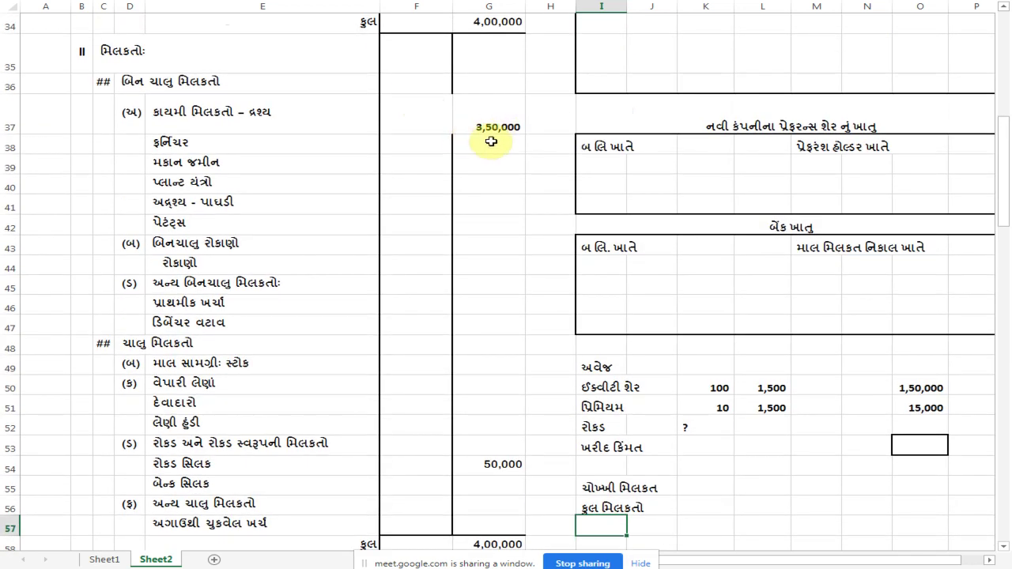
pyautogui.moveTo(12, 134); pyautogui.dragTo(12, 120)
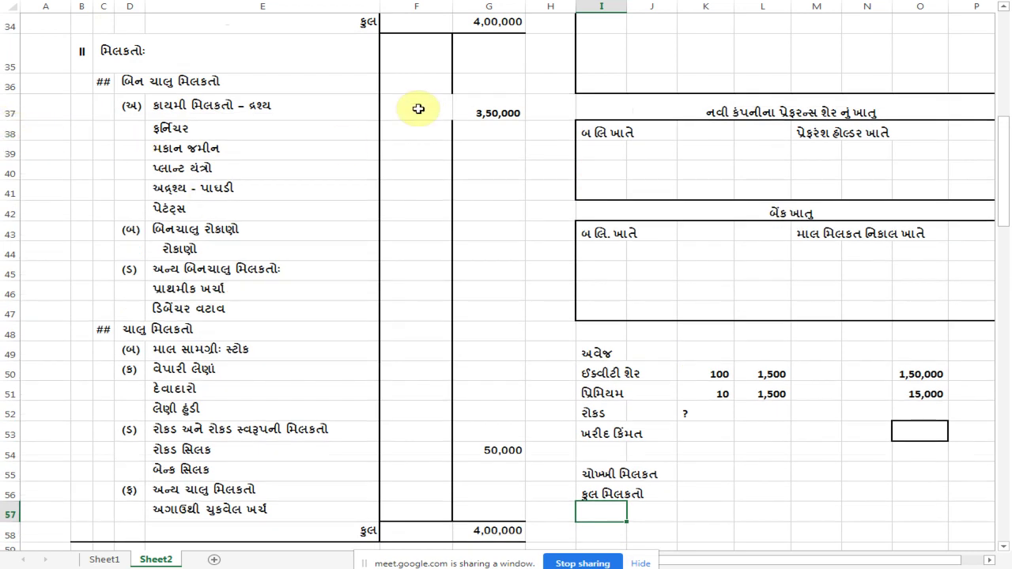
# Step: Label cell I57 દ્રશ્ય કાયમી મિલક્તો under the total assets subheading
pyautogui.scroll(-2, 495, 113)
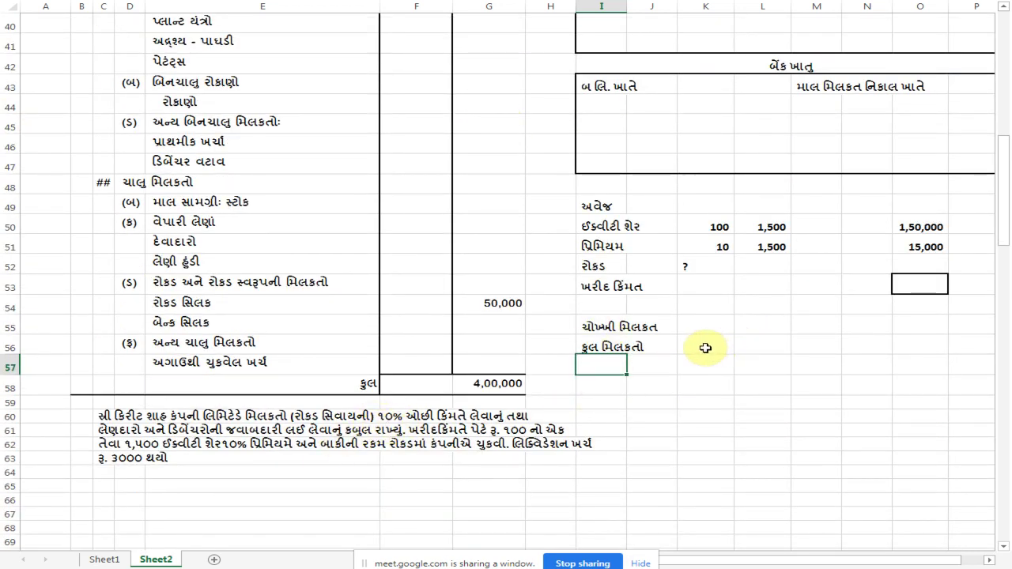
pyautogui.write('બ')
pyautogui.press('BackSpace')
pyautogui.write('દ')
pyautogui.press('BackSpace')
pyautogui.write('દ્સ')
pyautogui.press('BackSpace')
pyautogui.press('BackSpace')
pyautogui.press('BackSpace')
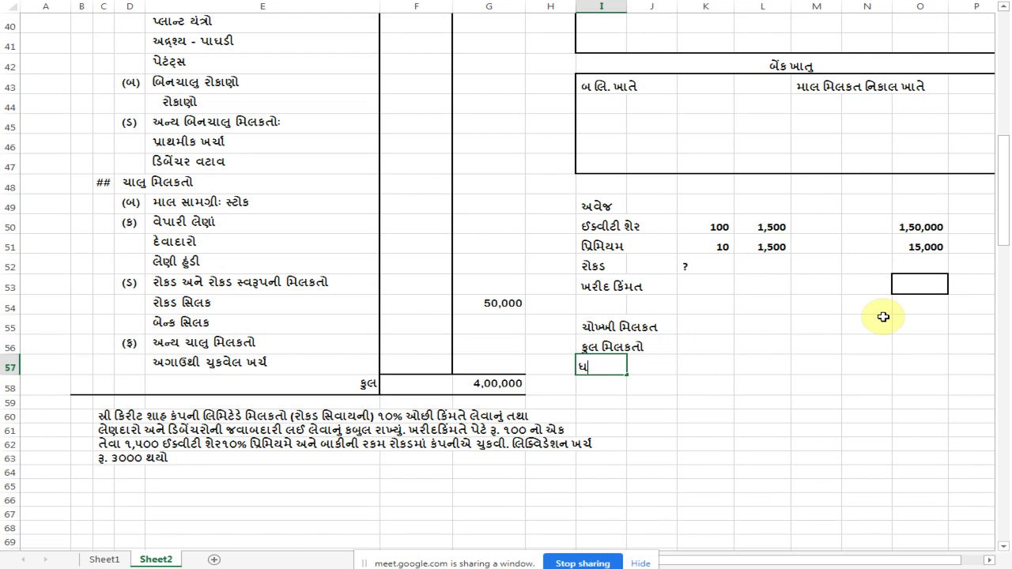
pyautogui.write('દ્રશ્ય કાયમી મિલકતો')
# Step: Enter the tangible fixed assets value 315000 in cell O57
pyautogui.press('Right')
pyautogui.press('Right')
pyautogui.press('Right')
pyautogui.press('Right')
pyautogui.press('Right')
pyautogui.press('Right')
pyautogui.write('૩૧૫૦૦૦')
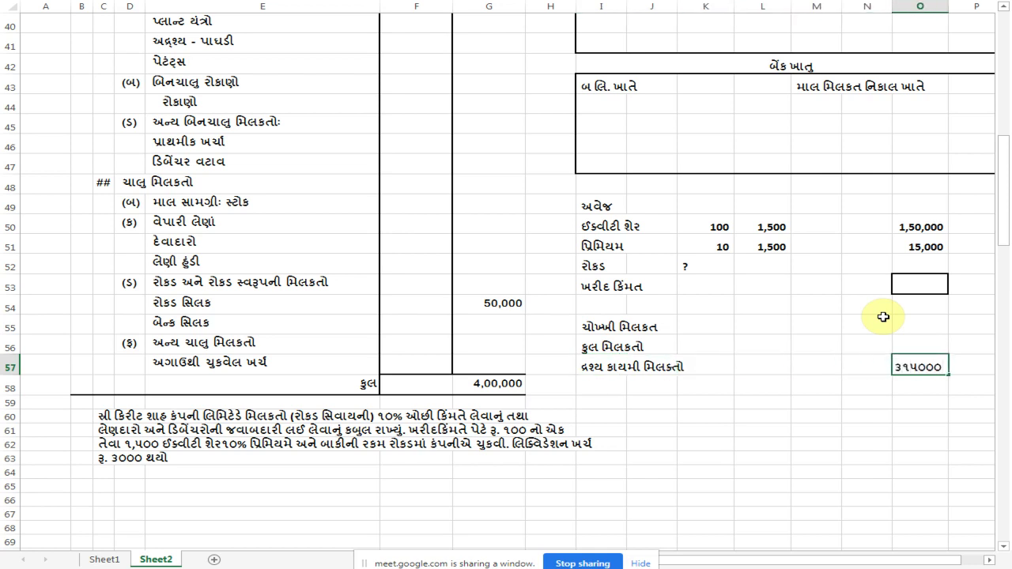
pyautogui.press('Return')
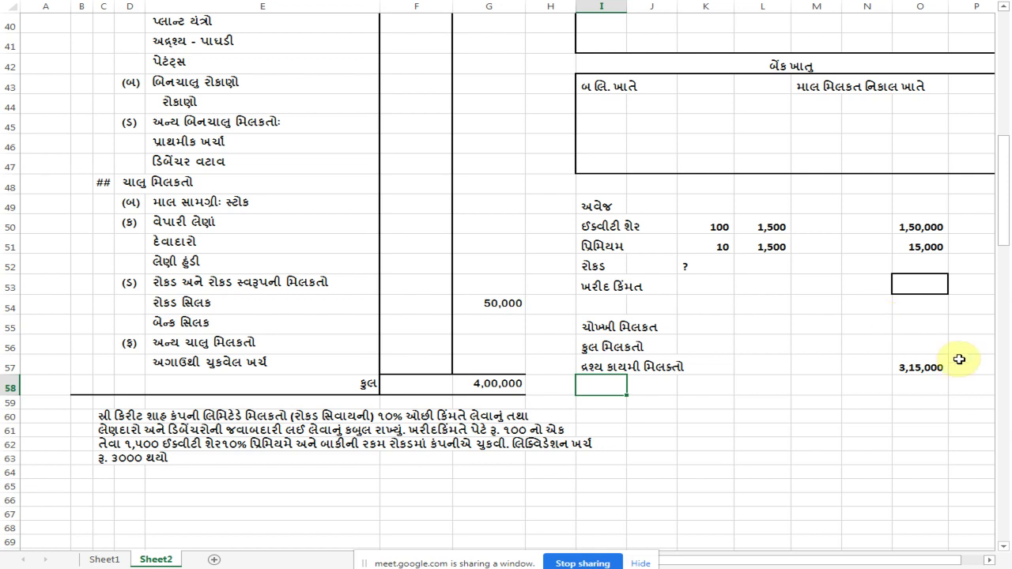
# Step: Check the liabilities in the balance sheet and enter the deduction heading બાદ દેવા in cell I59
pyautogui.scroll(7, 585, 318)
pyautogui.scroll(2, 585, 320)
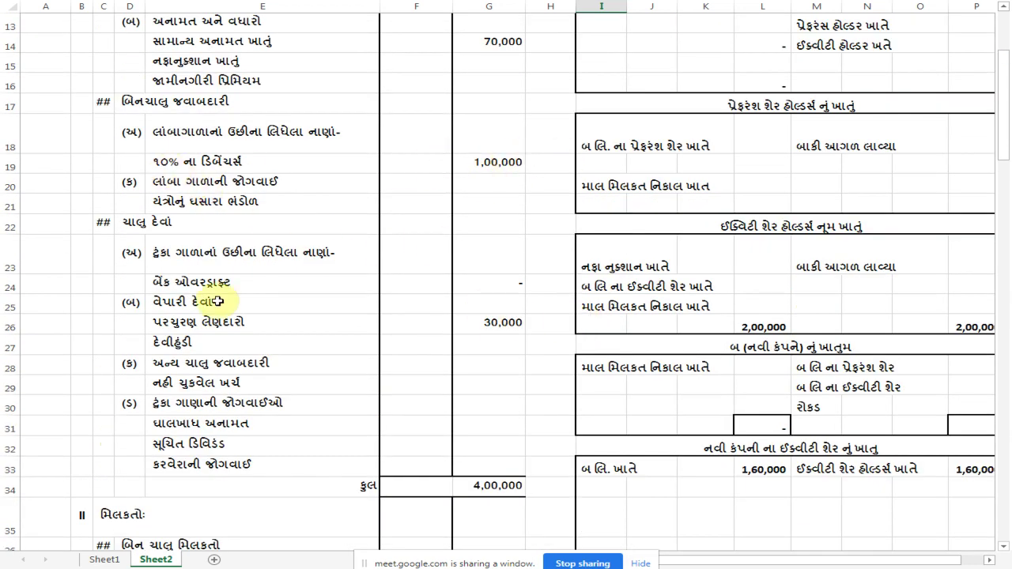
pyautogui.scroll(-7, 561, 335)
pyautogui.scroll(-4, 565, 335)
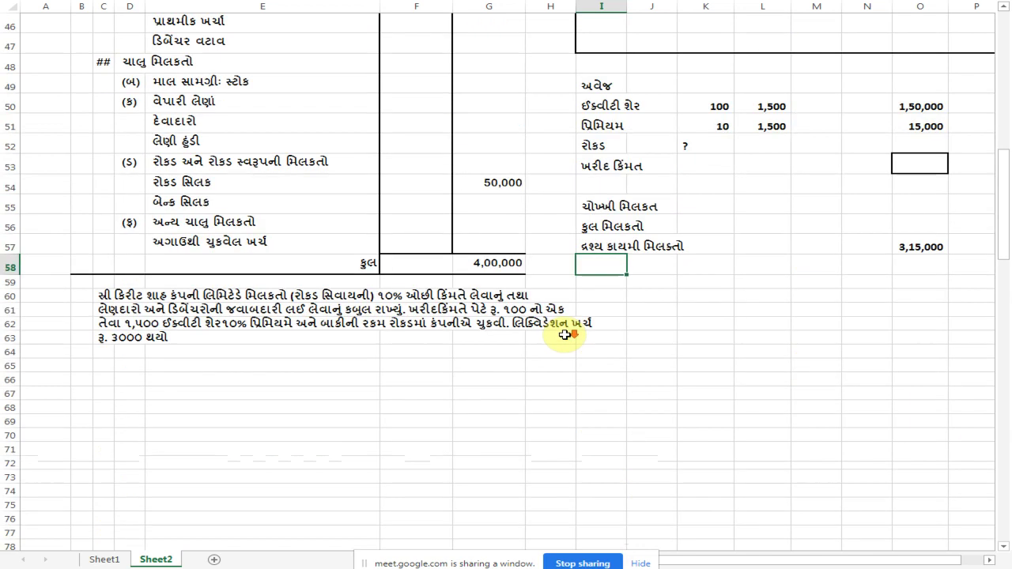
pyautogui.click(601, 282)
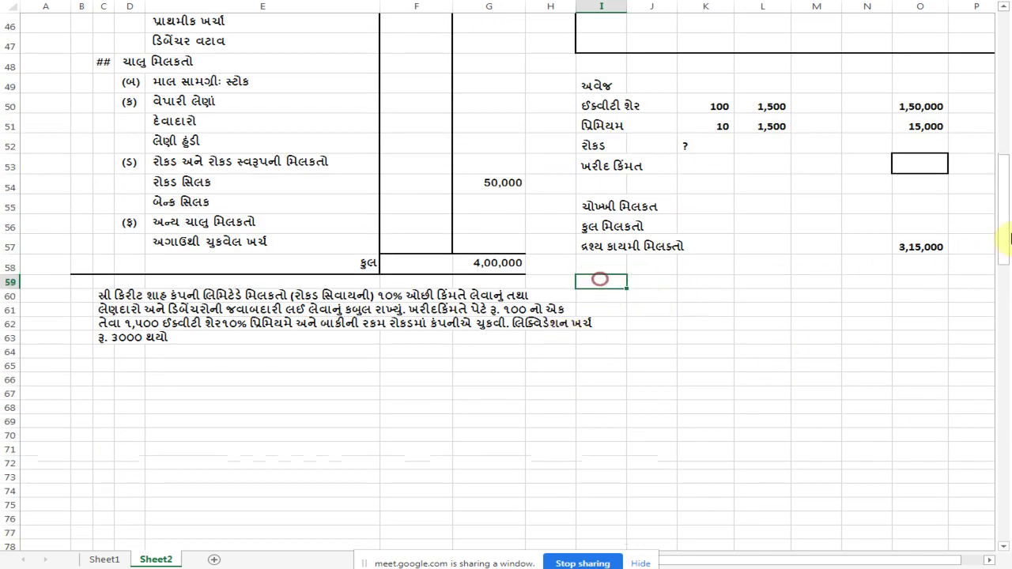
pyautogui.write('બાદ')
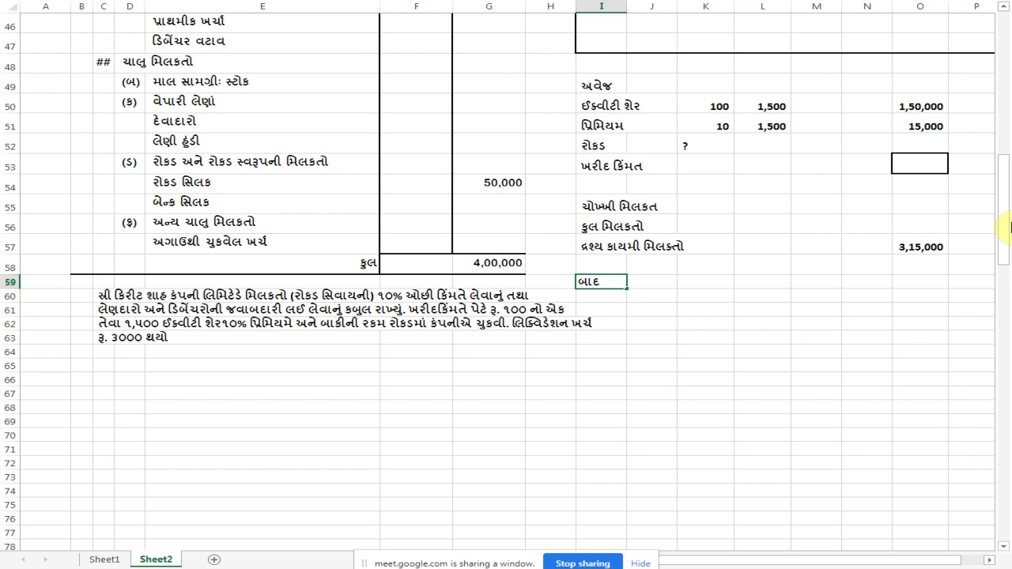
pyautogui.write(' દેવા')
pyautogui.press('Return')
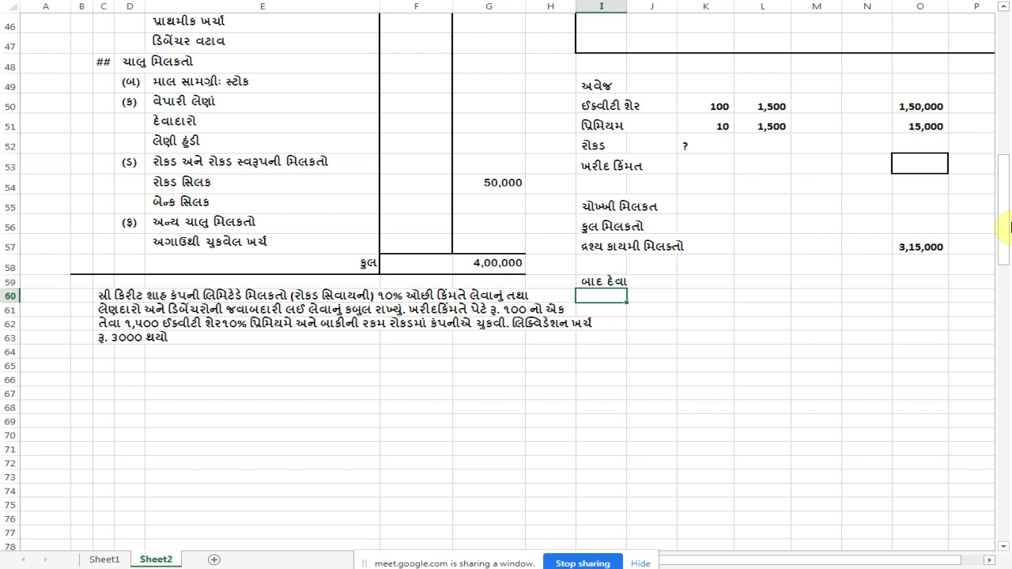
# Step: Label cell J60 ડિબેંચર and enter 10000 in cell N60
pyautogui.press('Right')
pyautogui.write('ડિબેન')
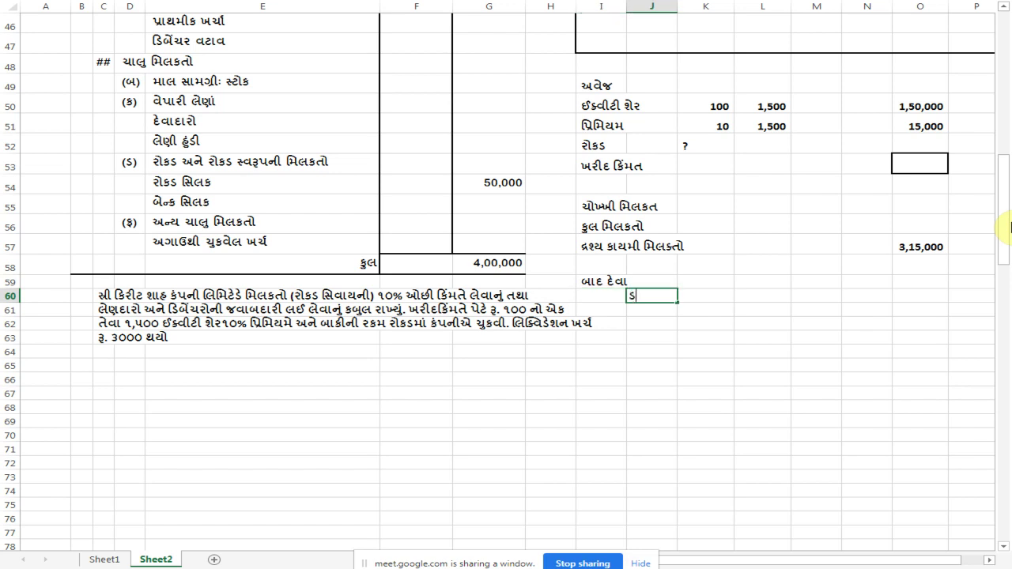
pyautogui.write('ચર')
pyautogui.press('Right')
pyautogui.press('Right')
pyautogui.press('Right')
pyautogui.press('Right')
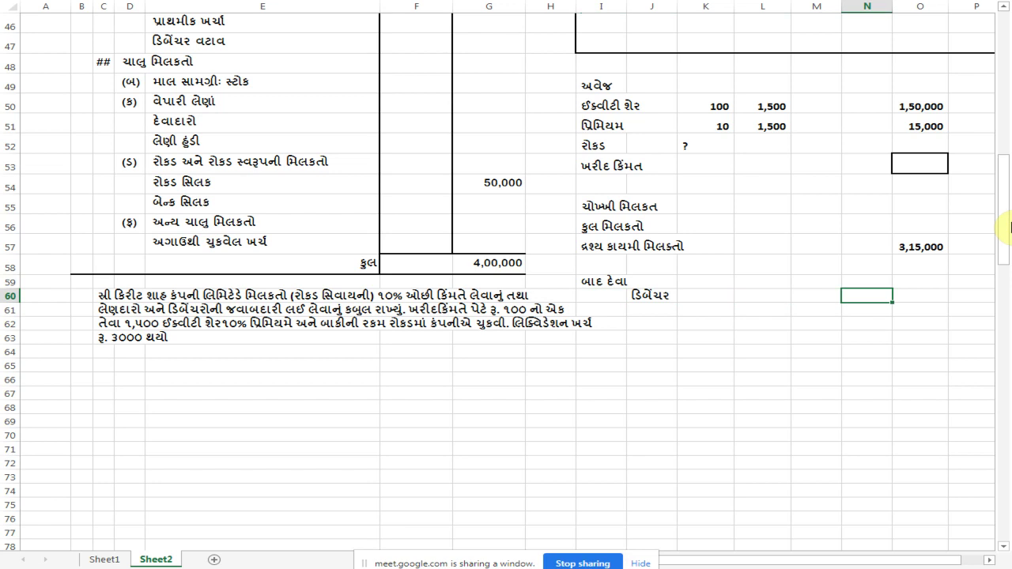
pyautogui.write('10000')
pyautogui.press('Return')
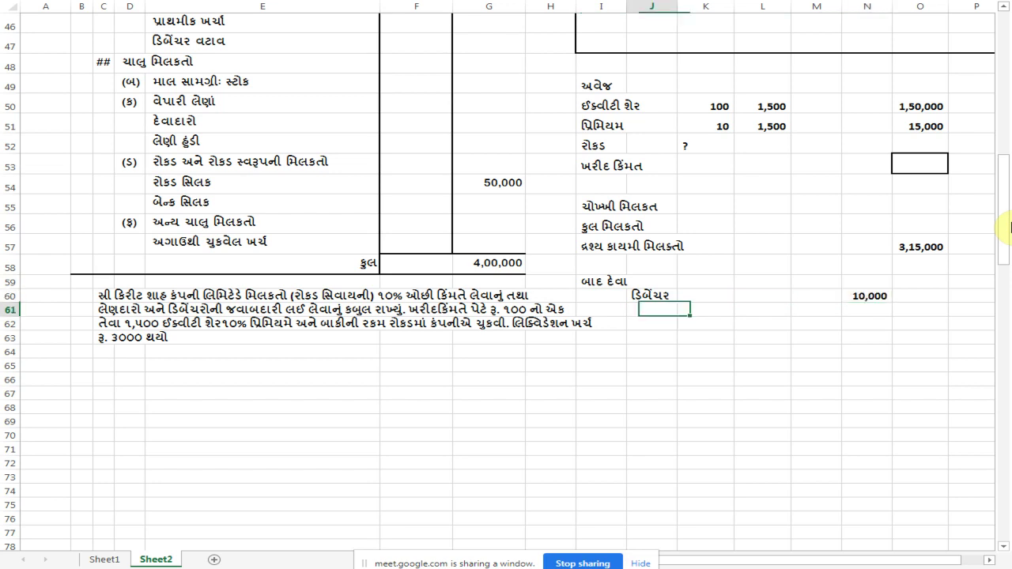
# Step: Label cell J61 લેણદારો and enter 30000 in cell N61
pyautogui.write('લેણદારો')
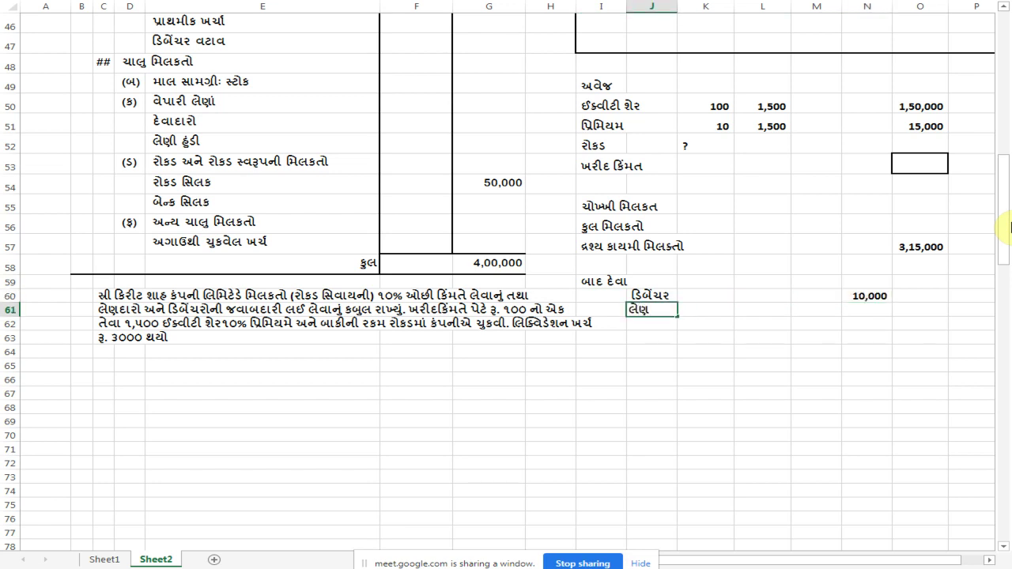
pyautogui.press('Right')
pyautogui.press('Right')
pyautogui.press('Right')
pyautogui.press('Right')
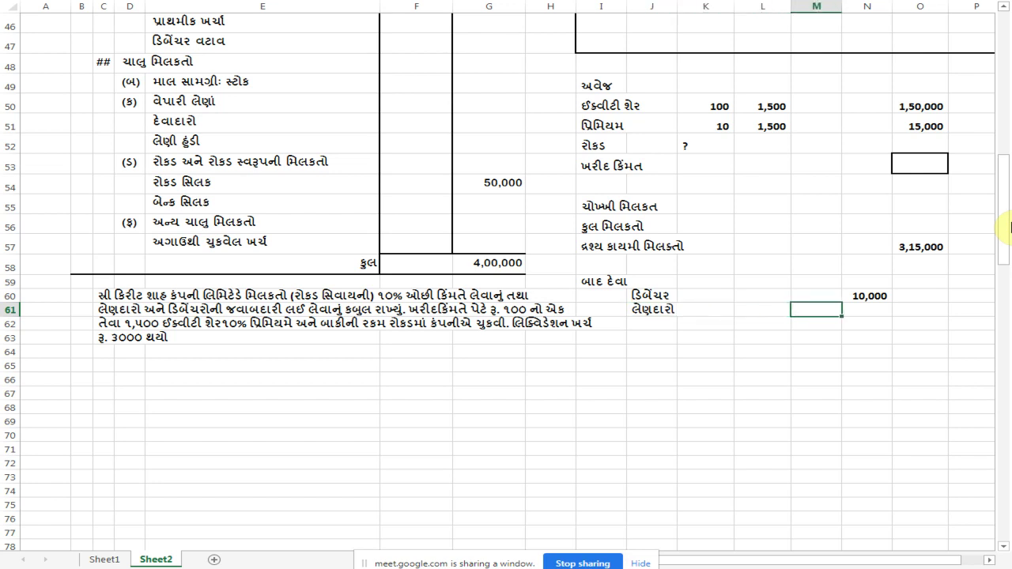
pyautogui.write('30,000')
# Step: Change the debenture amount in cell N60 to 100000
pyautogui.press('Up')
pyautogui.write('૧૦૦')
pyautogui.write('000')
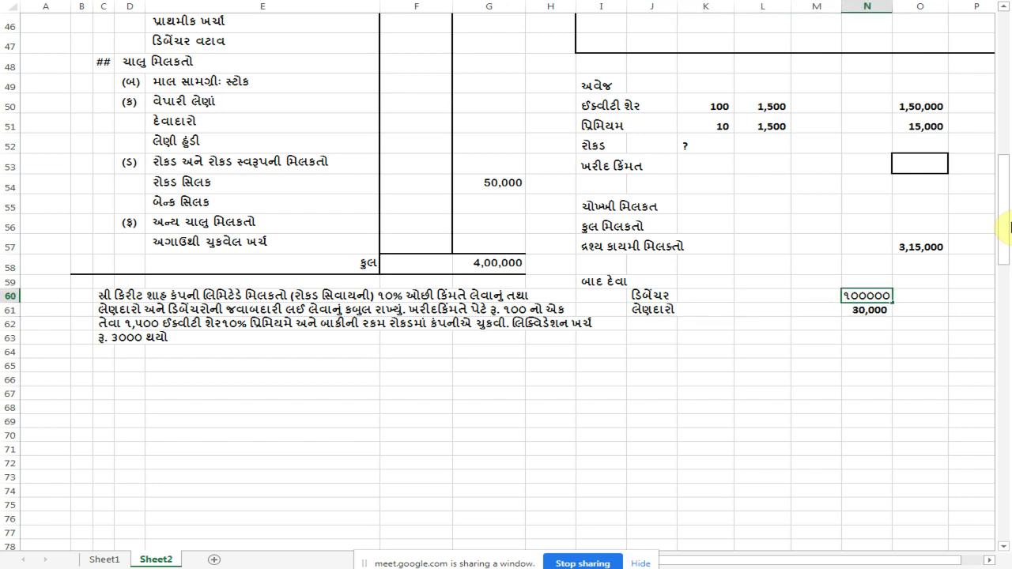
pyautogui.press('Return')
# Step: Enter the combined debentures and creditors amount 130000 in cell O61
pyautogui.press('Right')
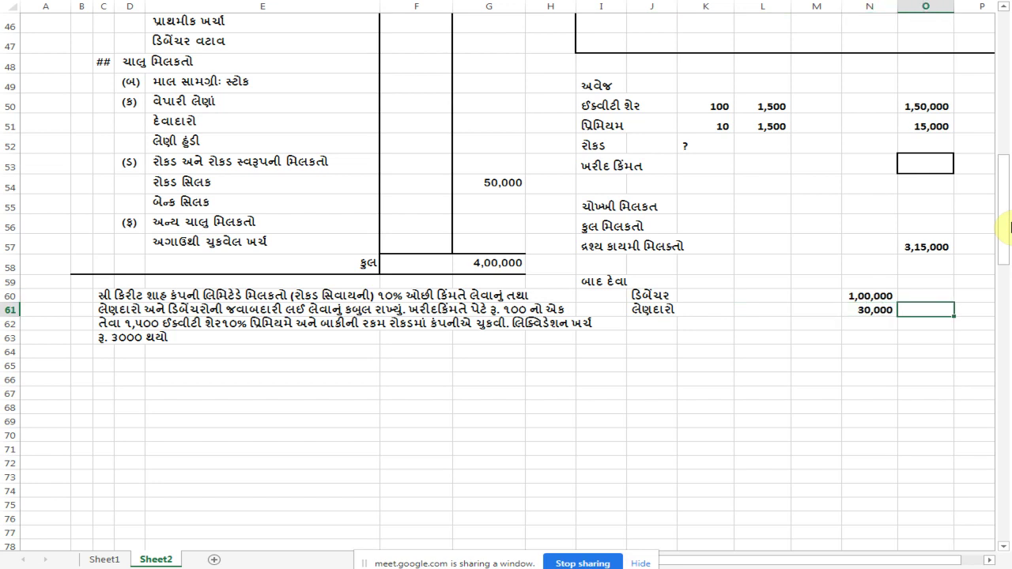
pyautogui.write('1300000')
pyautogui.press('Return')
pyautogui.press('Up')
pyautogui.write('૧30000')
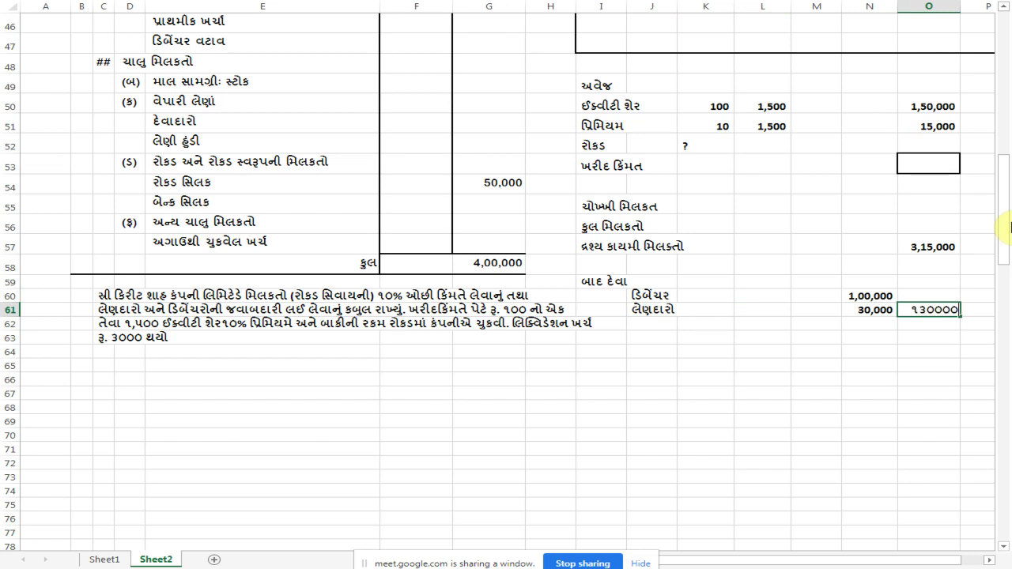
pyautogui.press('Return')
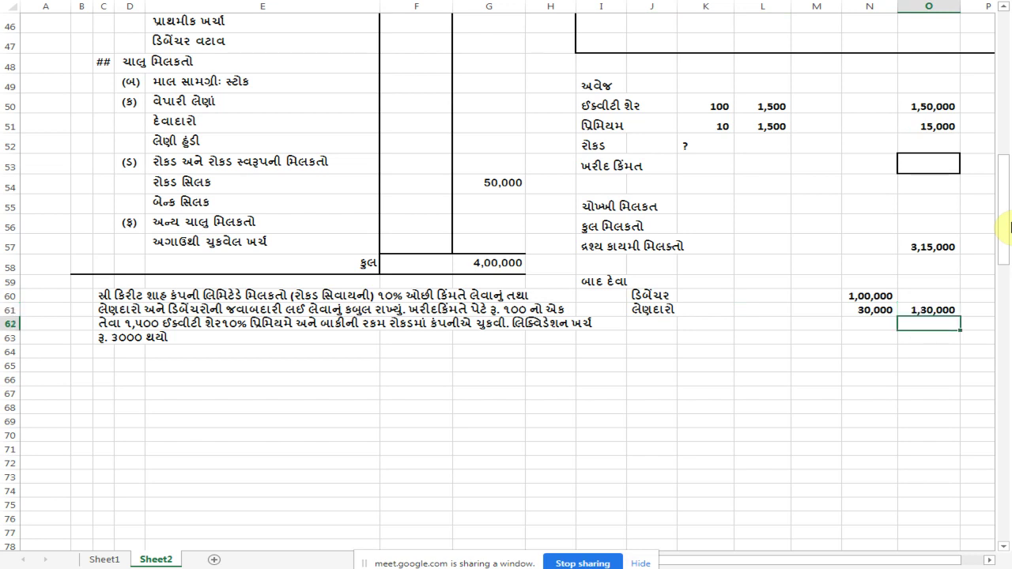
# Step: Calculate the purchase consideration in cell O62 by subtracting the liabilities in O61 from the assets in O57
pyautogui.write('=')
pyautogui.press('Up')
pyautogui.press('Up')
pyautogui.press('Up')
pyautogui.press('Up')
pyautogui.press('Up')
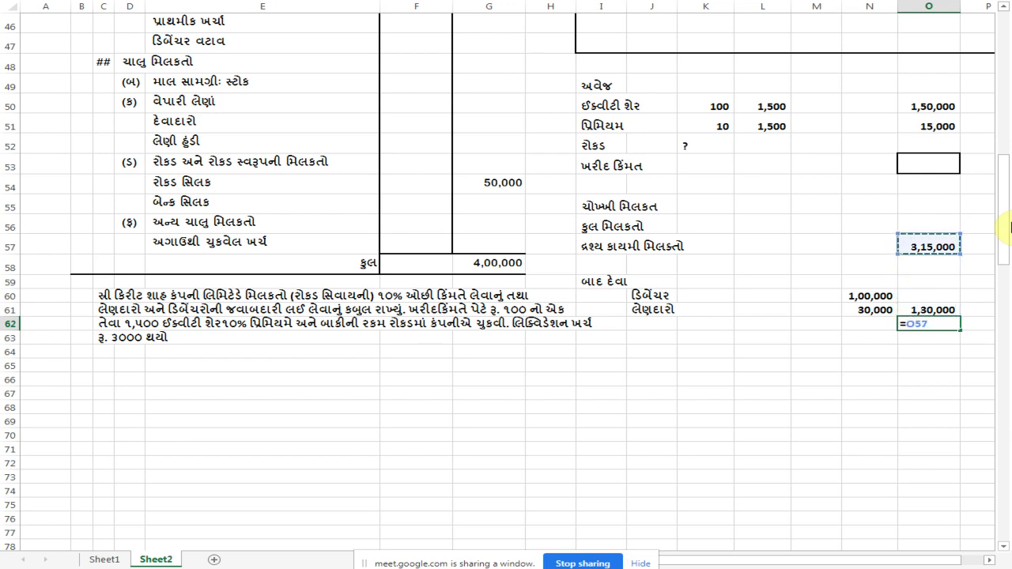
pyautogui.write('-')
pyautogui.press('Up')
pyautogui.press('Return')
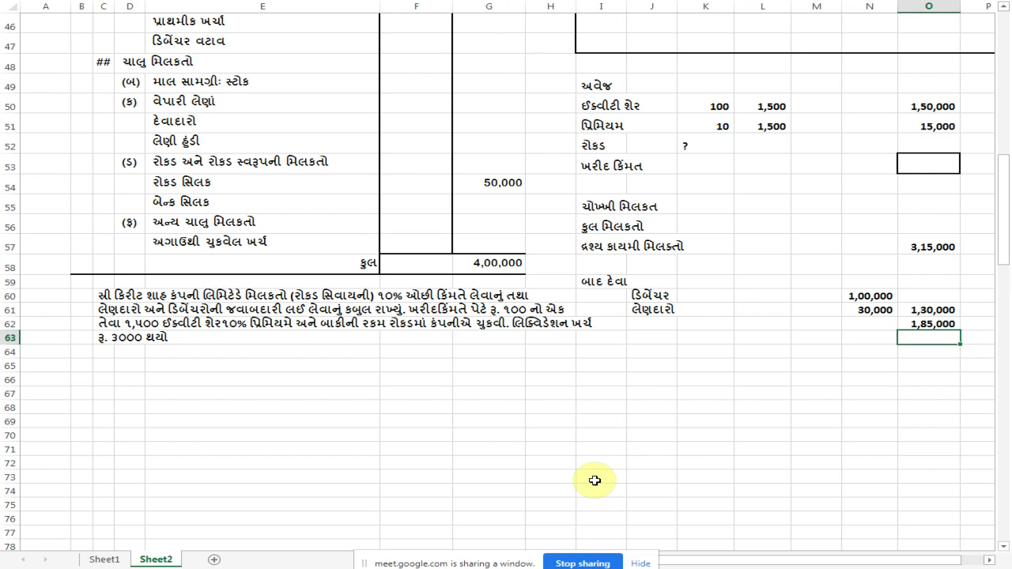
# Step: Label the net amount in row 62 as ખરીદ કિંમત in cell M62
pyautogui.press('Up')
pyautogui.press('Left')
pyautogui.press('Left')
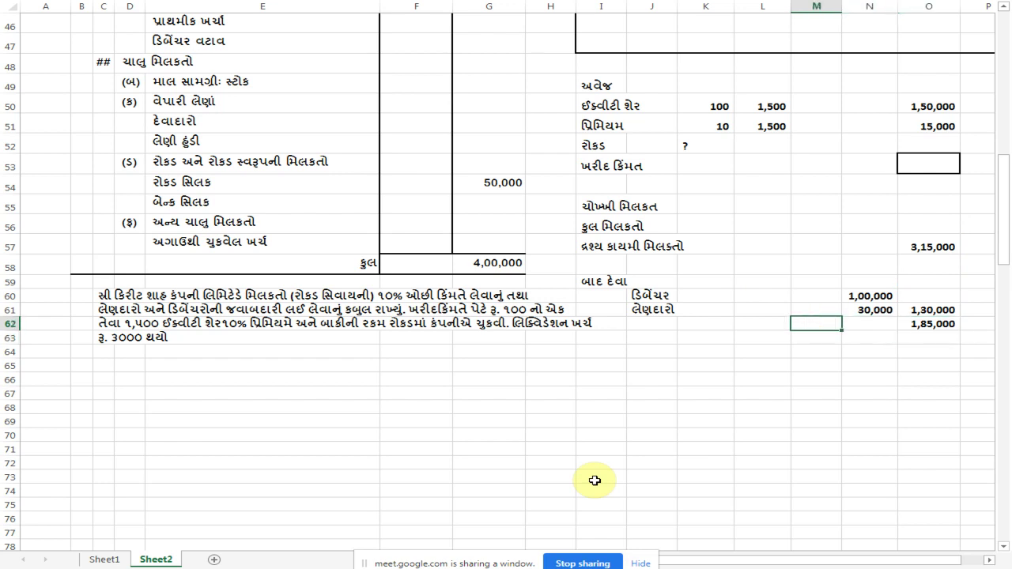
pyautogui.write('ખરીદ કિંમત')
# Step: Enter 185000 as the ખરીદ કિંમત total in cell O53
pyautogui.click(905, 172)
pyautogui.write('૧૮')
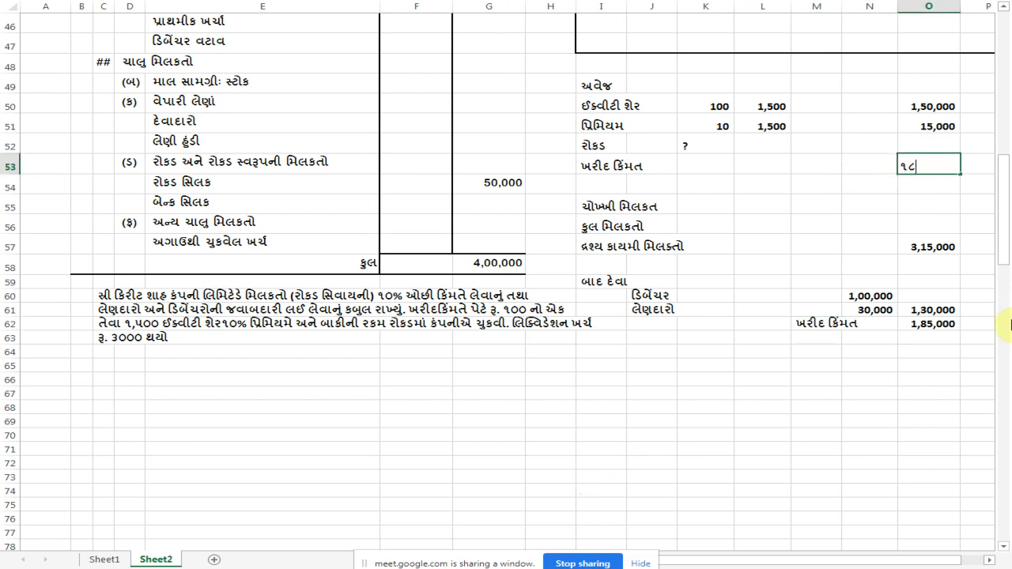
pyautogui.write('૫૦૦૦')
pyautogui.press('Return')
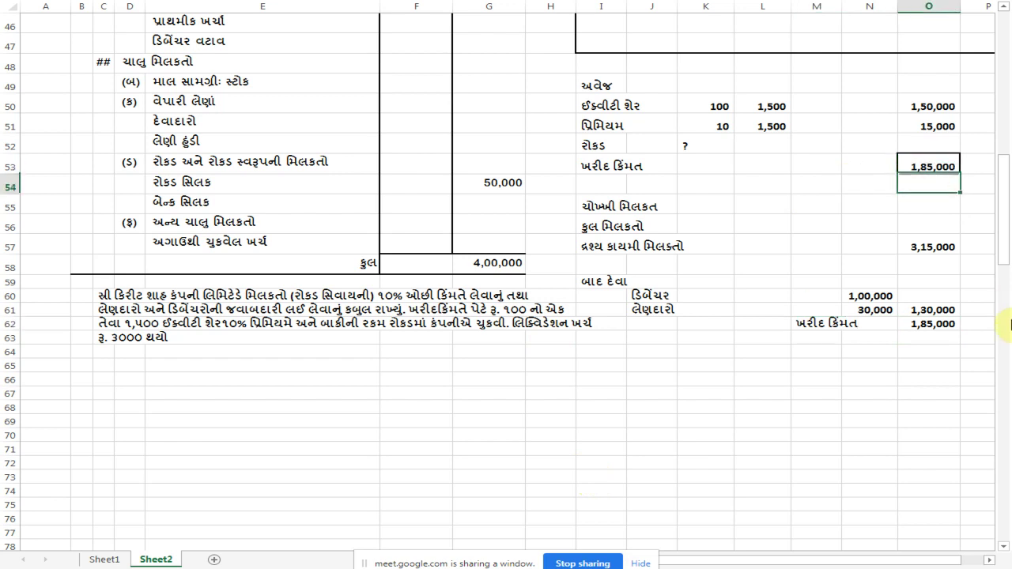
# Step: Enter the balancing cash (રોકડ) amount 20000 in cell O52
pyautogui.press('Up')
pyautogui.press('Up')
pyautogui.press('Up')
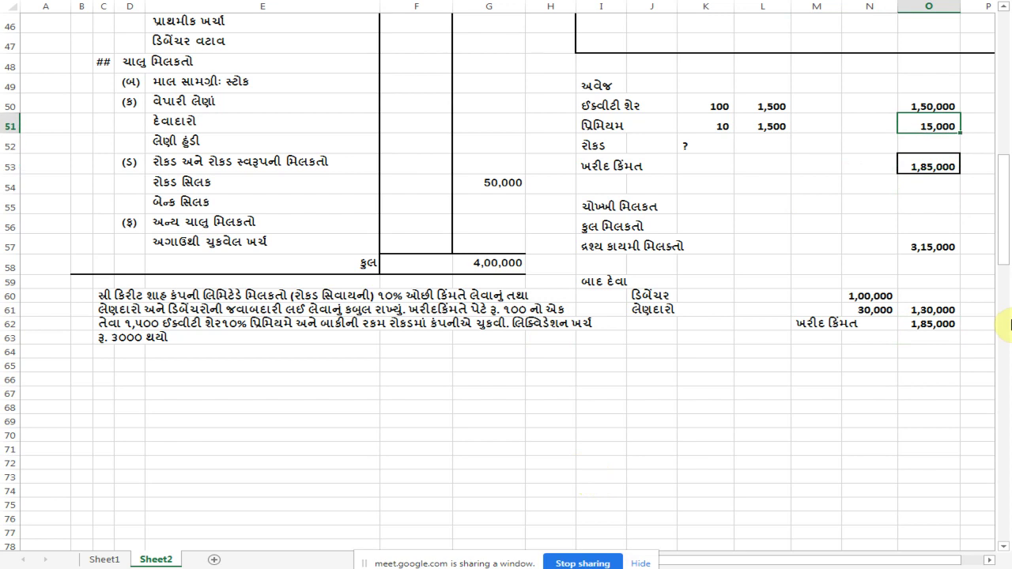
pyautogui.press('Down')
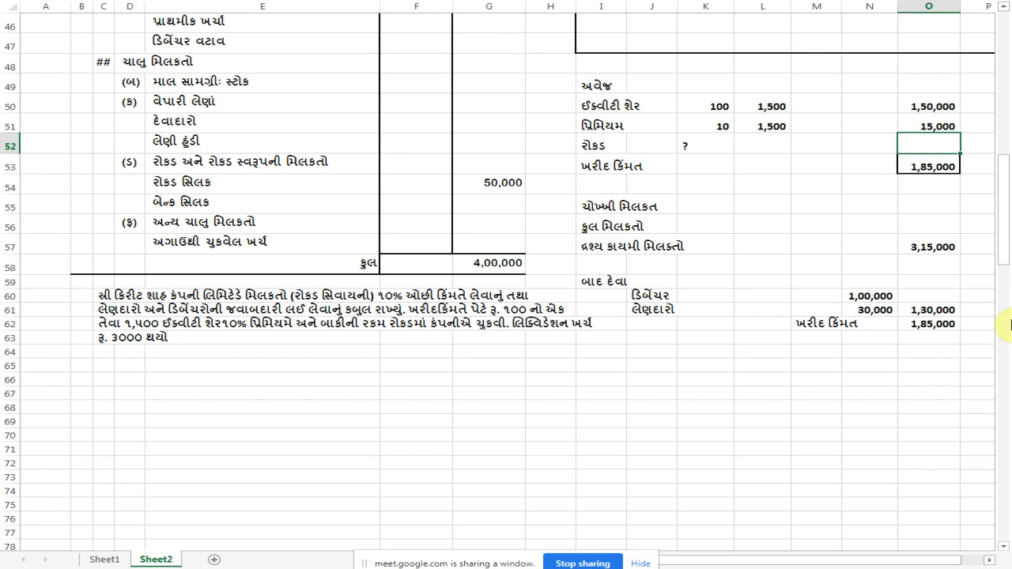
pyautogui.write('20000')
pyautogui.press('Return')
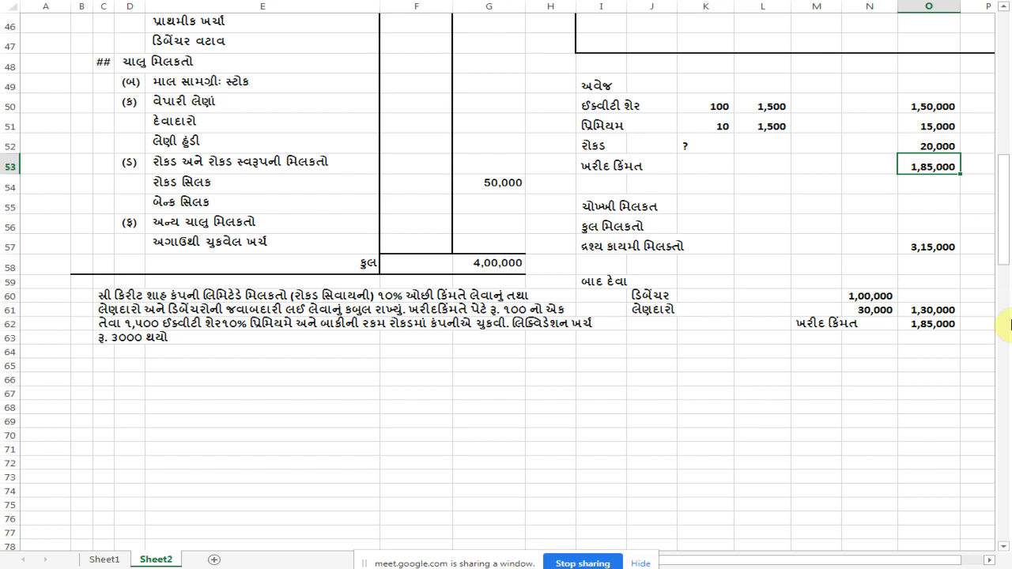
pyautogui.click(1008, 324)
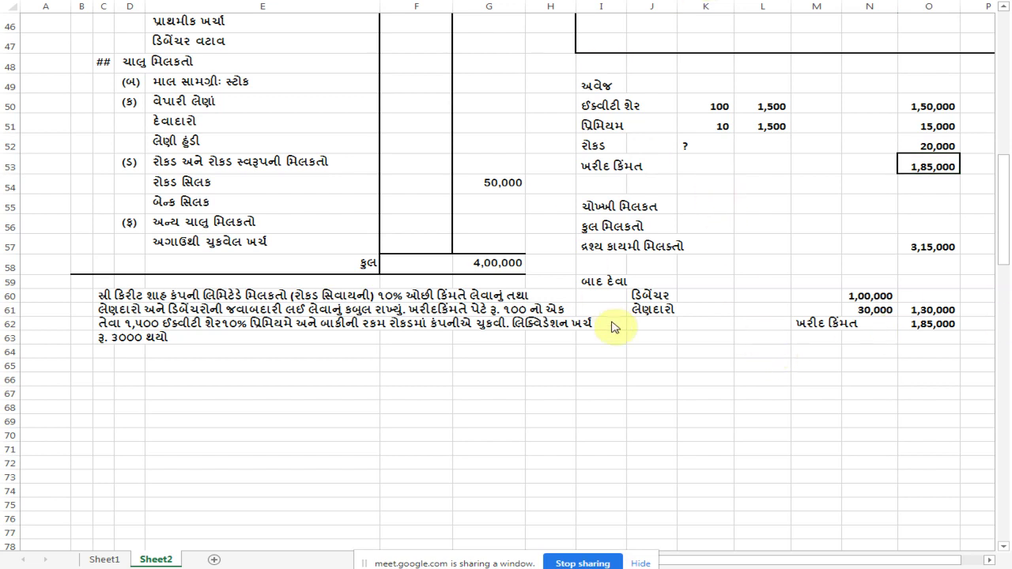
pyautogui.click(568, 204)
pyautogui.scroll(2, 710, 194)
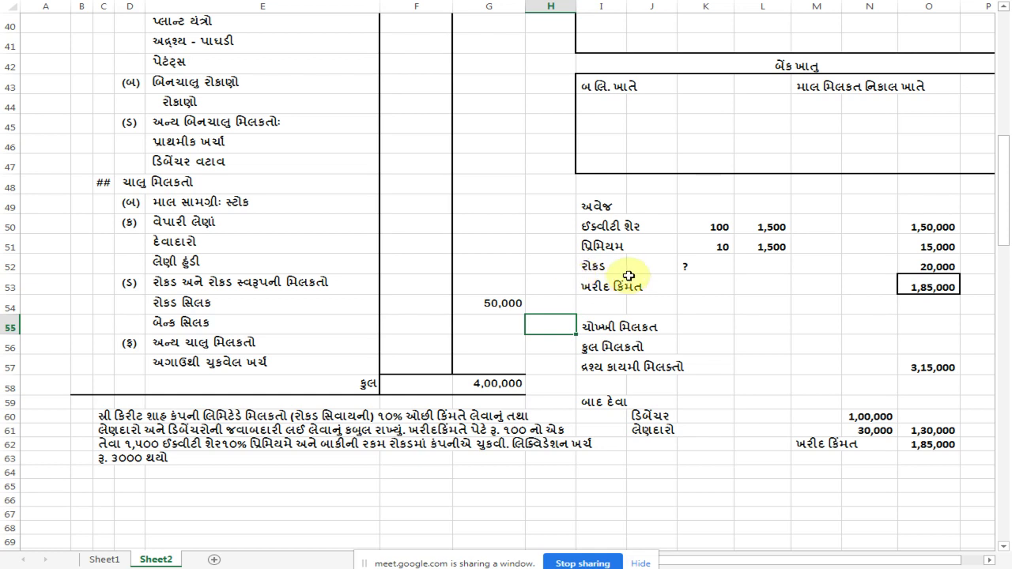
pyautogui.click(903, 266)
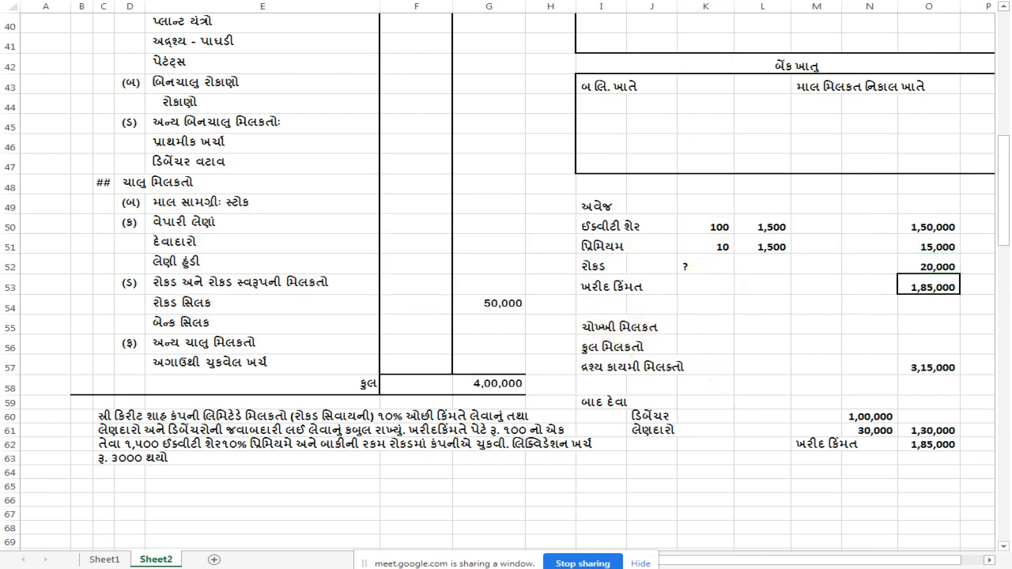
pyautogui.click(756, 310)
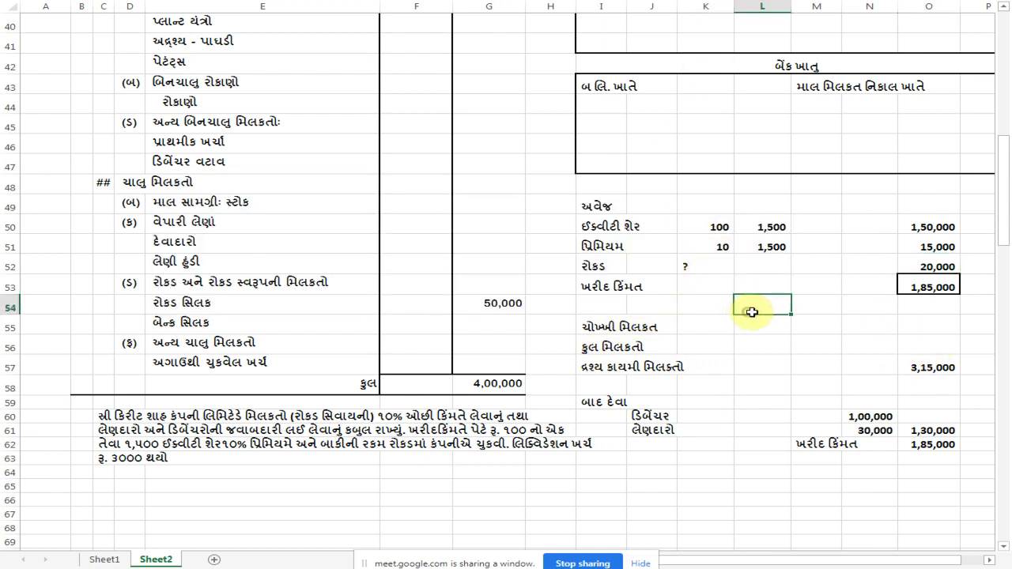
pyautogui.click(921, 245)
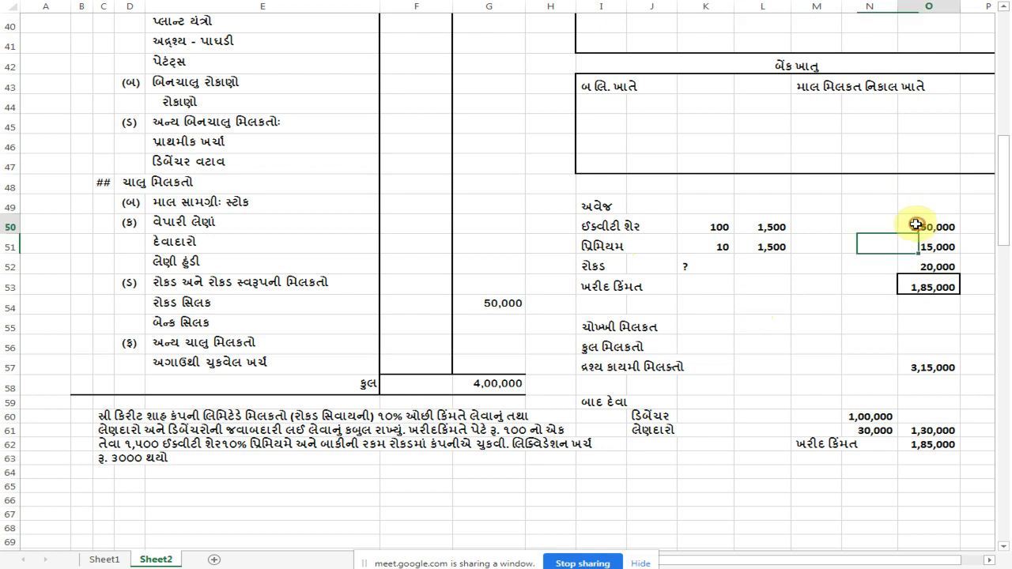
pyautogui.click(915, 267)
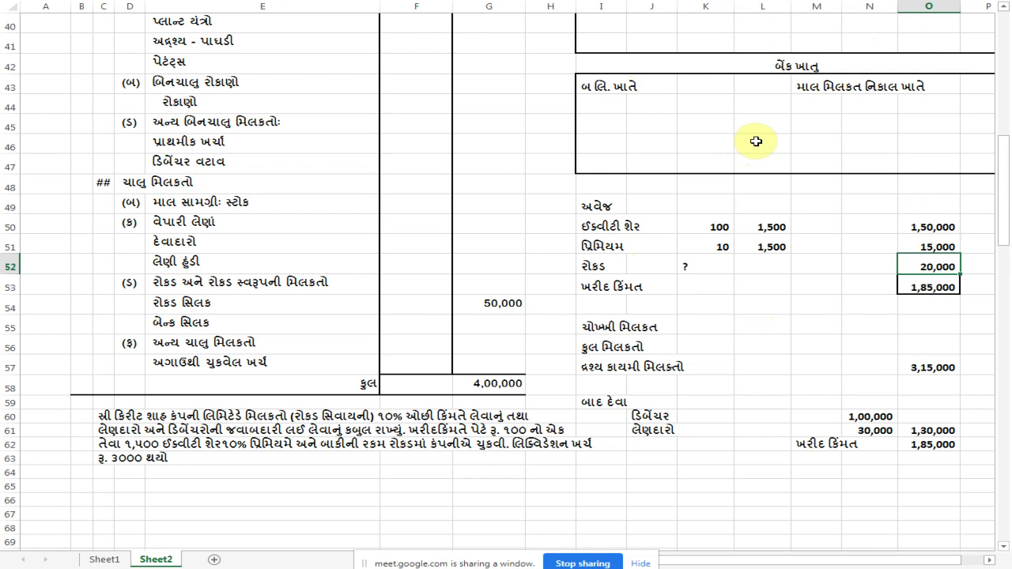
# Step: Add the entry દ્રશ્ય મિલકતો in cell I6 of the માલ મિલકત નિકાલ account
pyautogui.scroll(7, 756, 141)
pyautogui.scroll(6, 771, 134)
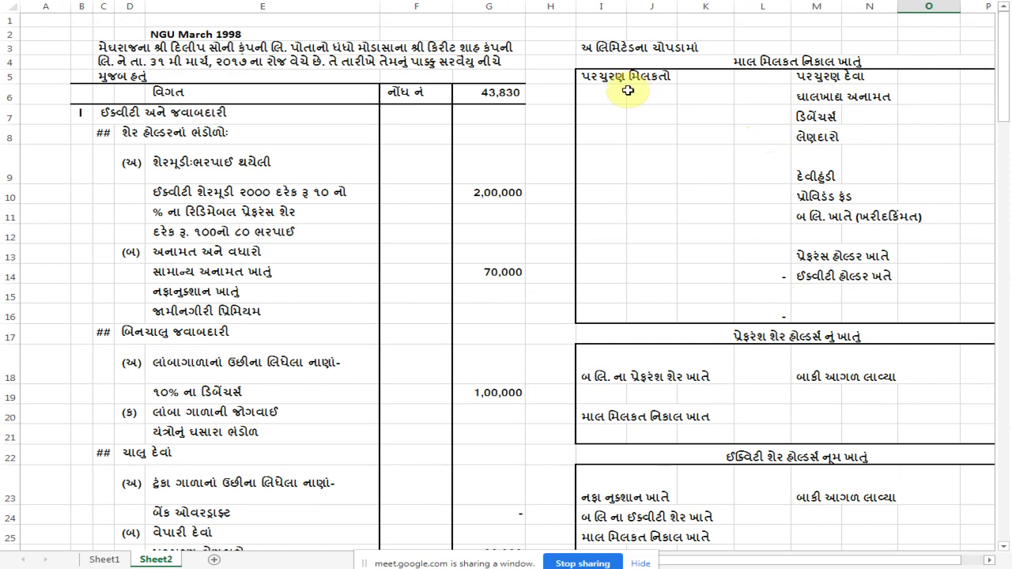
pyautogui.click(627, 89)
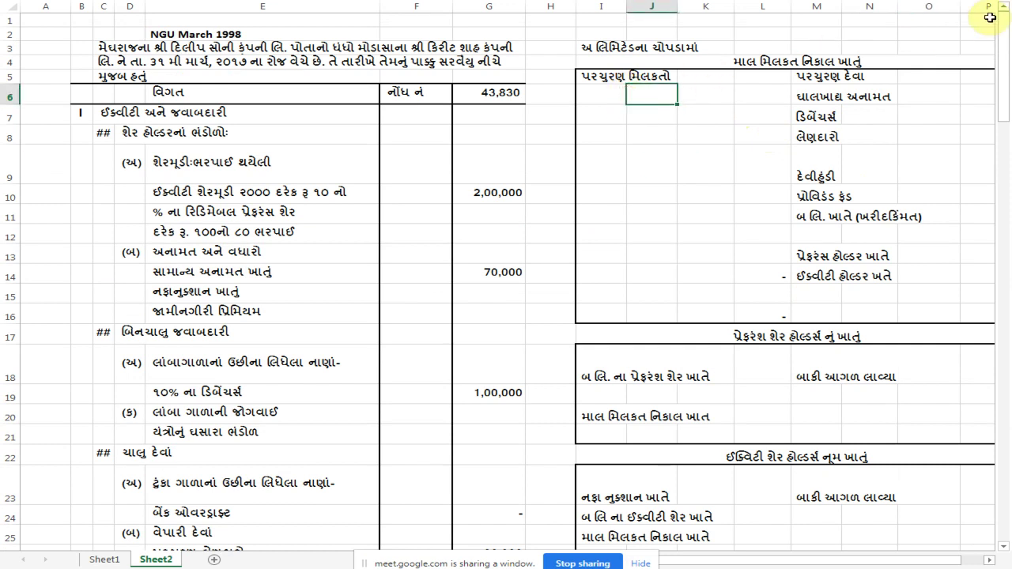
pyautogui.press('Left')
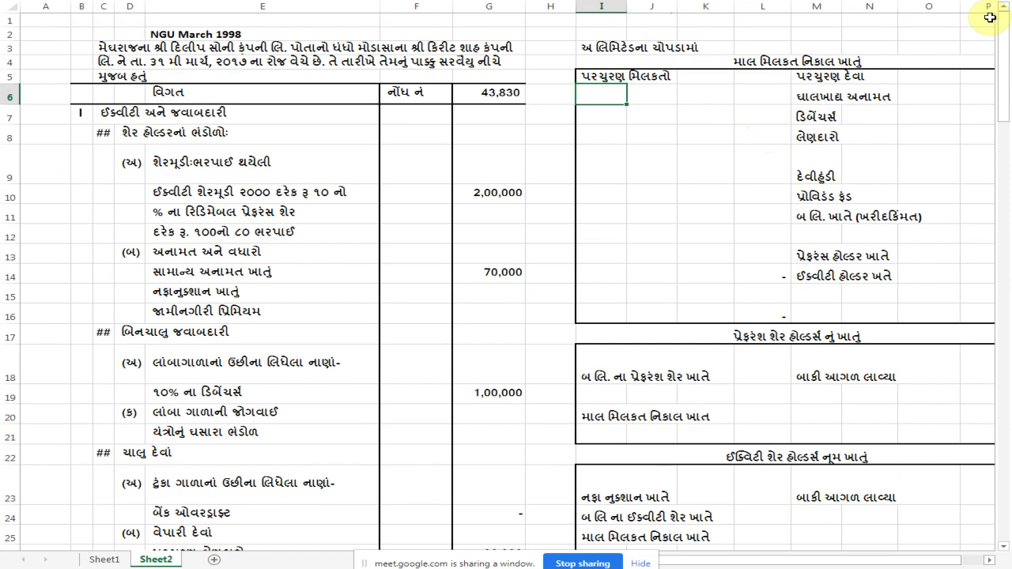
pyautogui.write('દ્રશ્ય મિલકતો')
pyautogui.press('Tab')
pyautogui.press('Tab')
pyautogui.press('Tab')
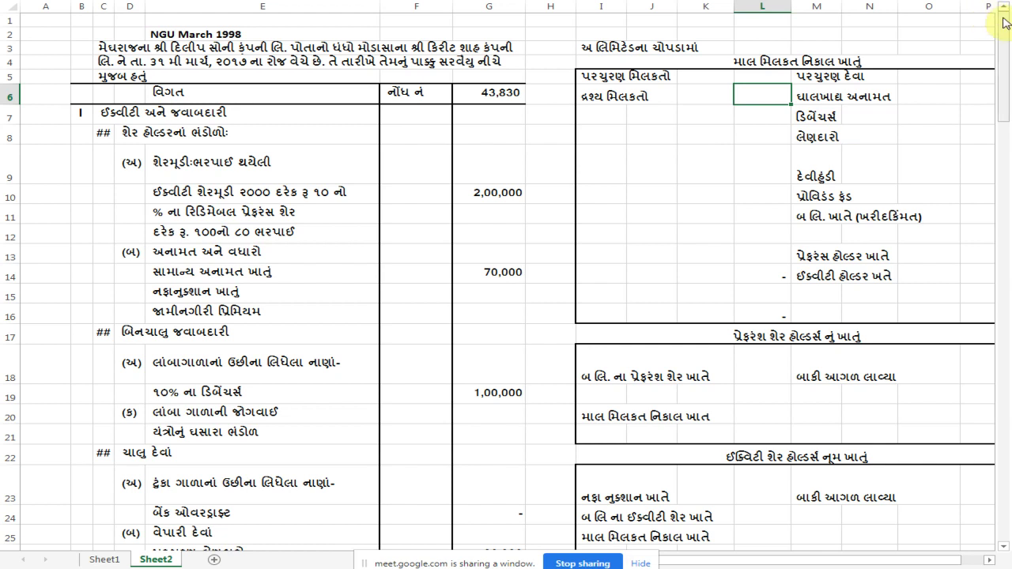
# Step: Enter the balance sheet's tangible fixed assets amount 350000 in cell L6, beside દ્રશ્ય મિલકતો
pyautogui.scroll(-4, 551, 254)
pyautogui.scroll(-4, 551, 253)
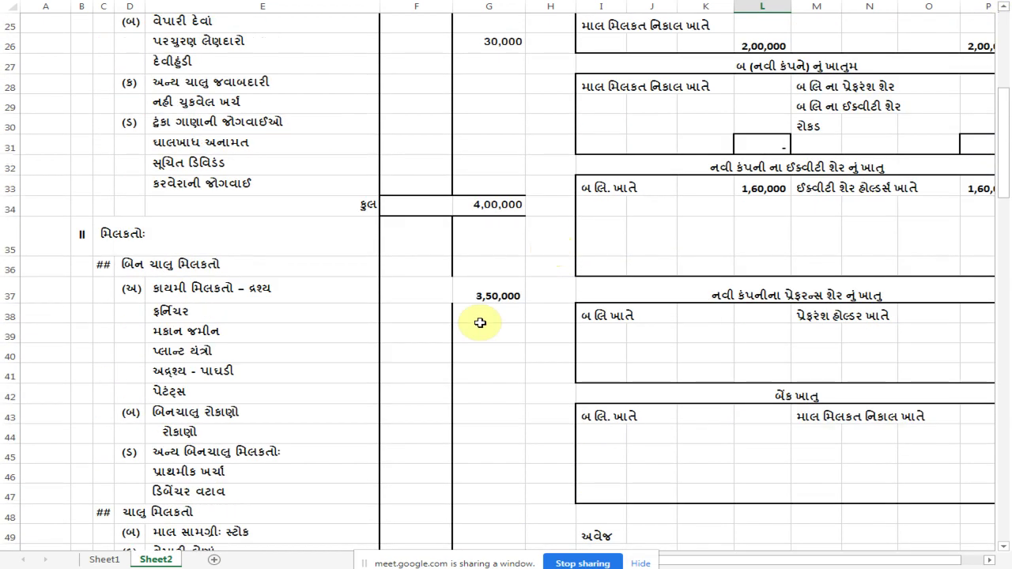
pyautogui.scroll(8, 553, 292)
pyautogui.write('૩૫૦૦૦૦')
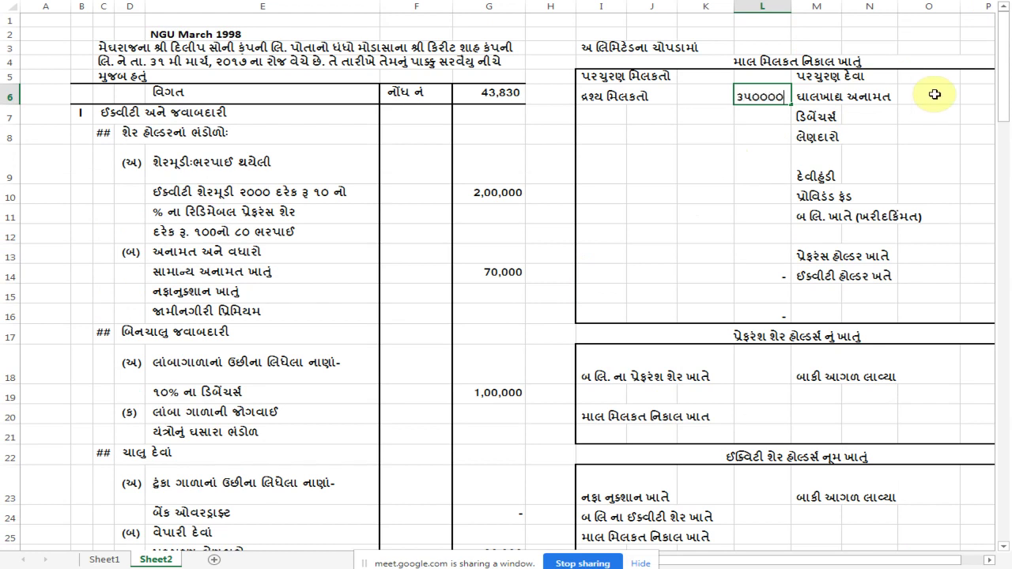
pyautogui.press('Return')
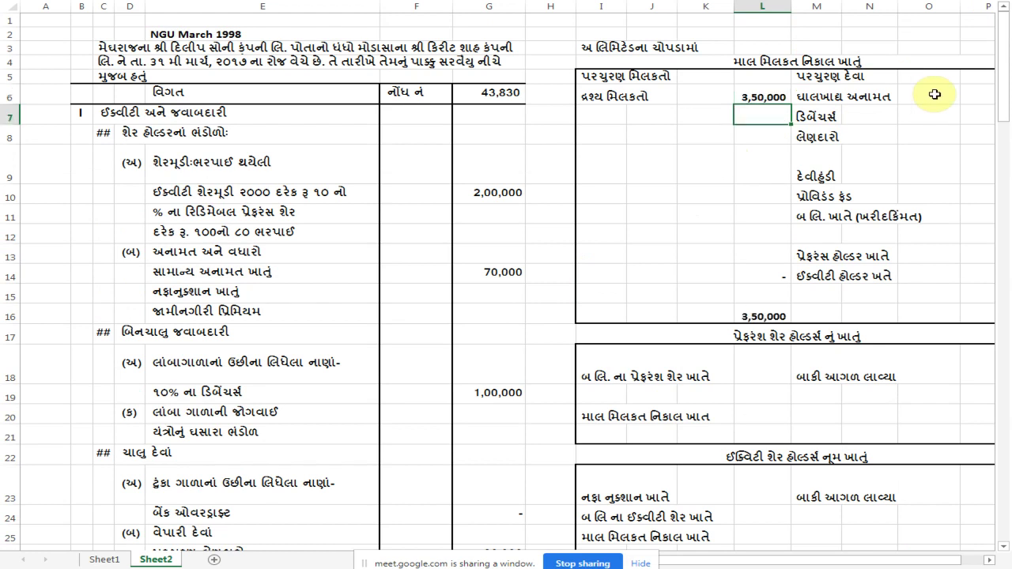
# Step: Replace the bank account's first debit entry in cell I43 with બાકી આગળ લાવ્યા
pyautogui.scroll(-7, 478, 119)
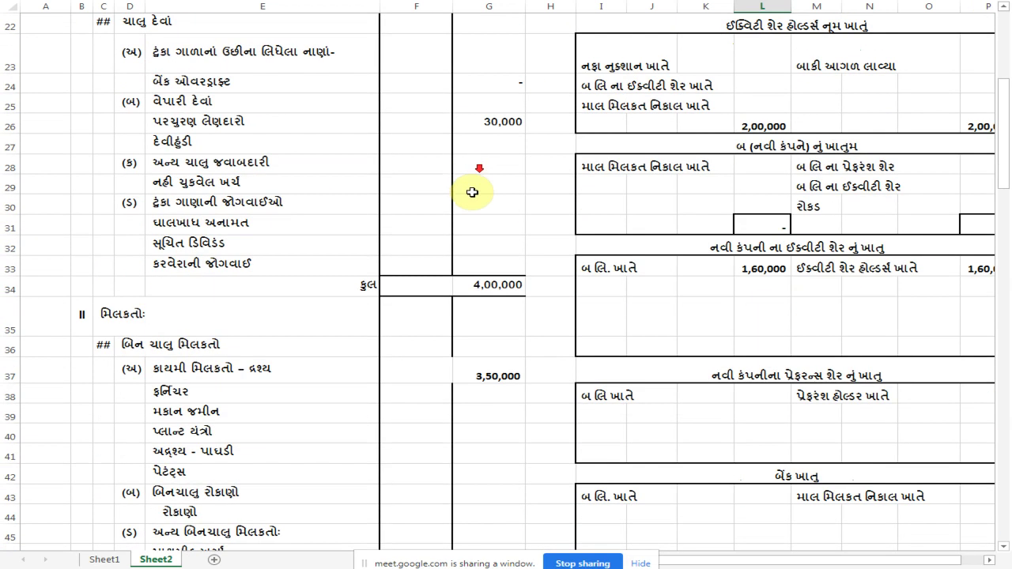
pyautogui.scroll(-4, 172, 397)
pyautogui.scroll(3, 210, 388)
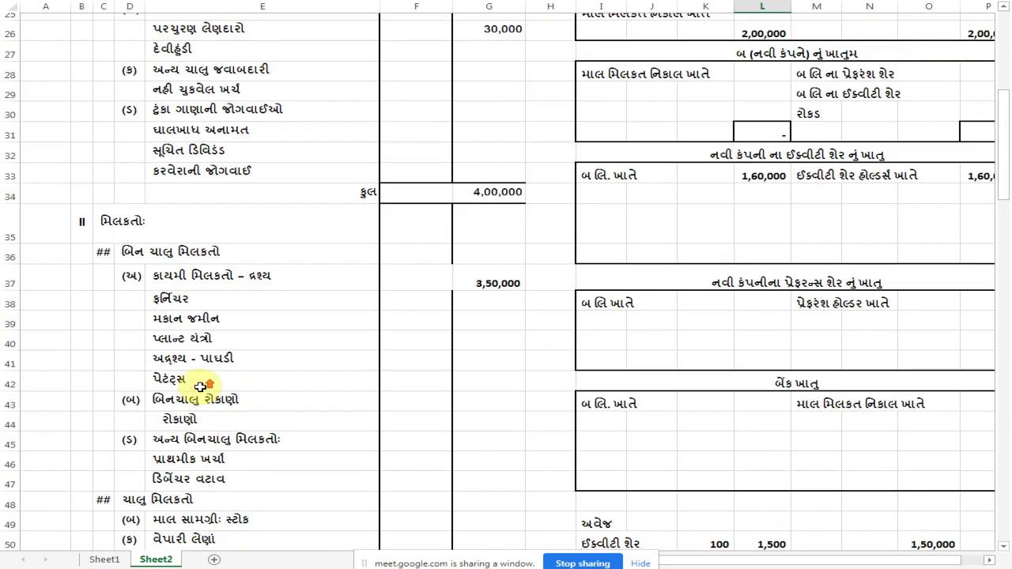
pyautogui.scroll(-3, 299, 426)
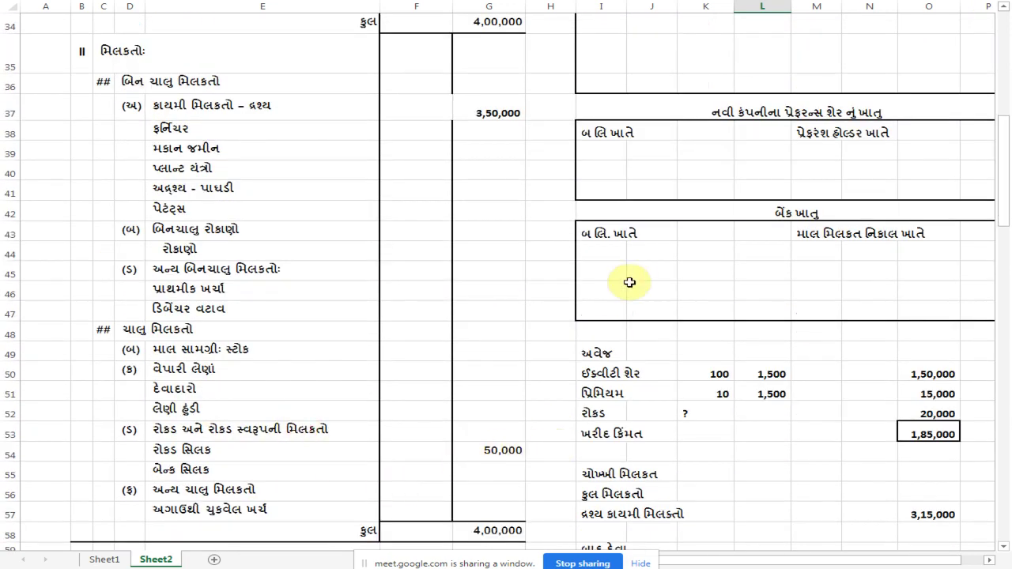
pyautogui.scroll(1, 636, 269)
pyautogui.click(761, 294)
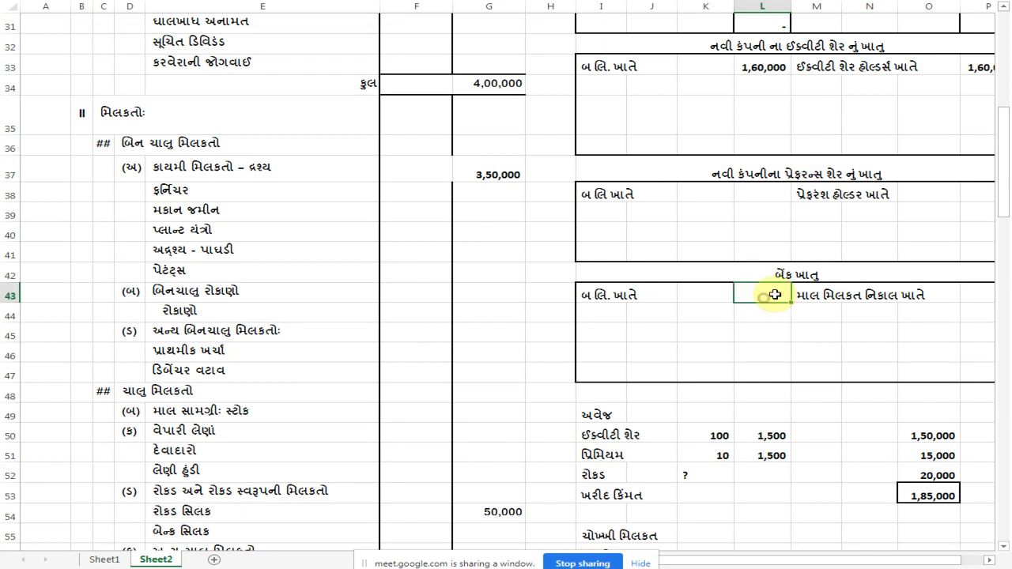
pyautogui.click(600, 295)
pyautogui.press('Delete')
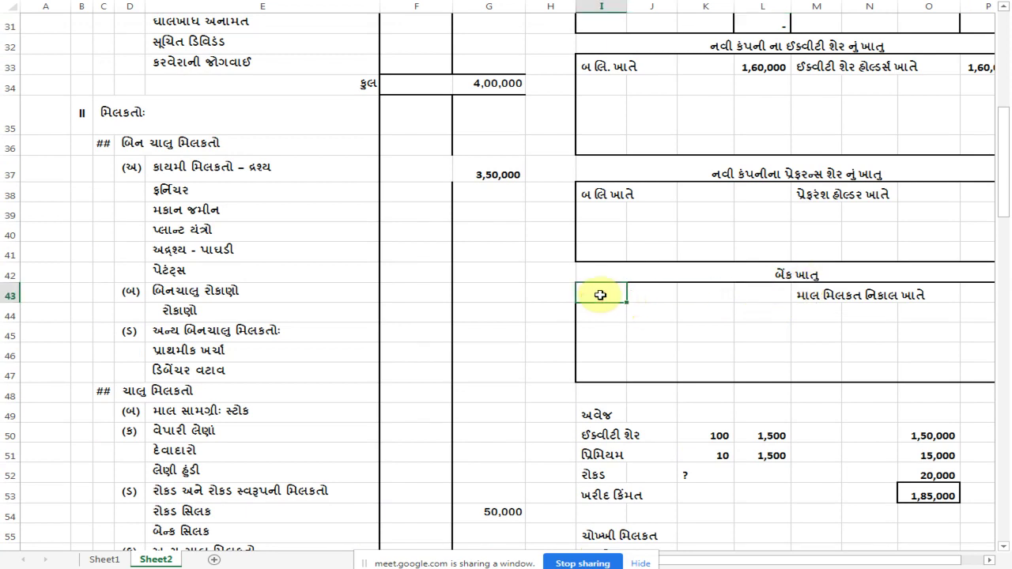
pyautogui.write('બાકી આગળ લાવ્યા')
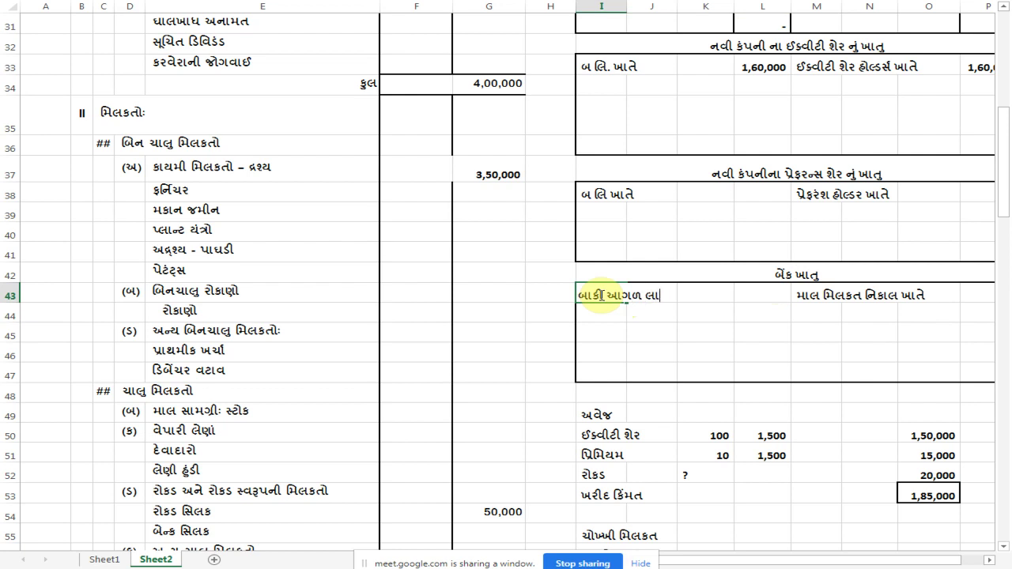
pyautogui.press('Return')
# Step: Enter the opening cash balance 50000 in cell L43 of the bank account
pyautogui.press('Up')
pyautogui.press('Right')
pyautogui.press('Right')
pyautogui.press('Right')
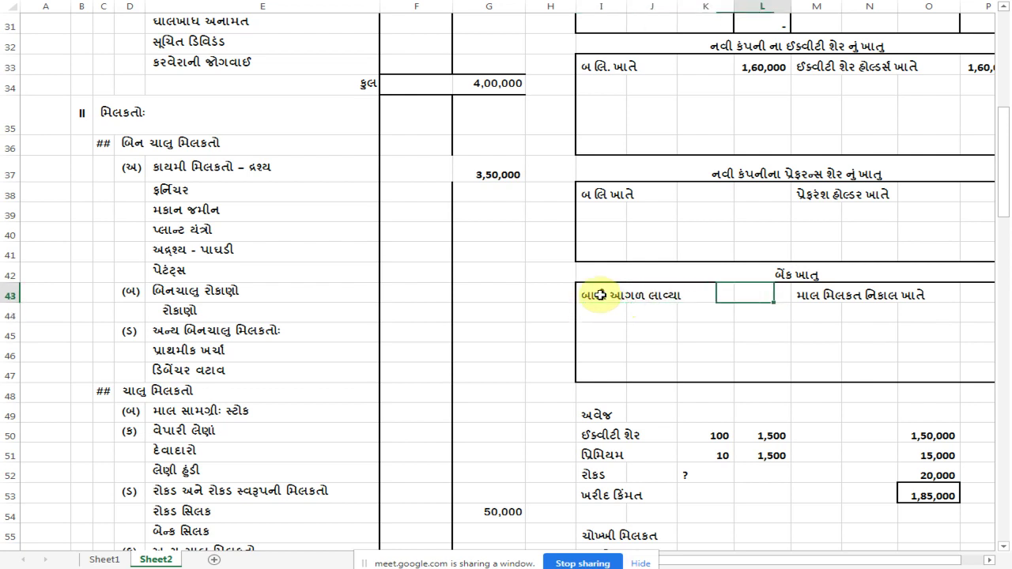
pyautogui.write('50000')
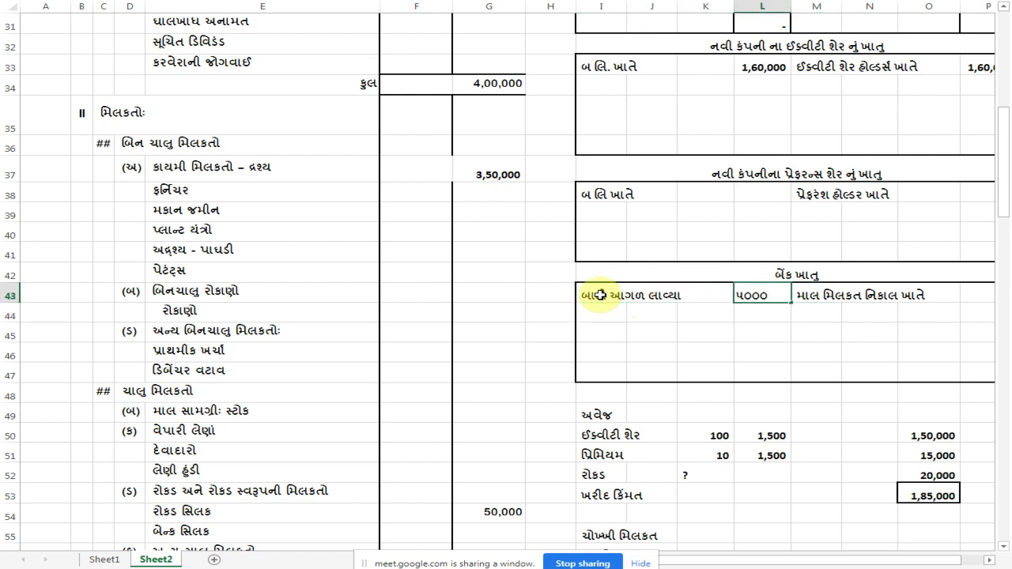
pyautogui.press('Return')
# Step: Reduce the height of row 23 and narrow column H so the accounts' column P fits in view
pyautogui.scroll(3, 601, 295)
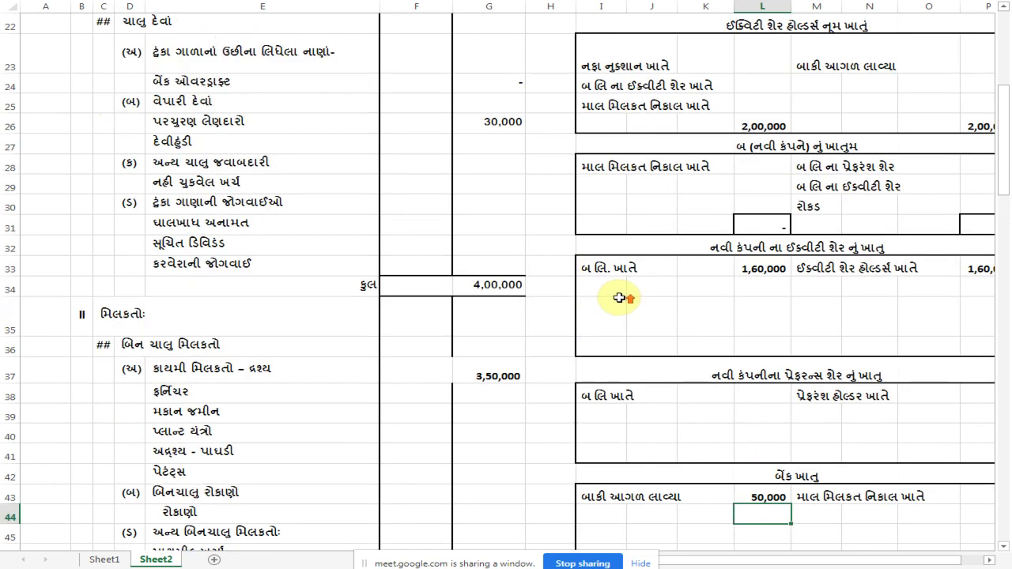
pyautogui.scroll(2, 613, 316)
pyautogui.scroll(4, 618, 317)
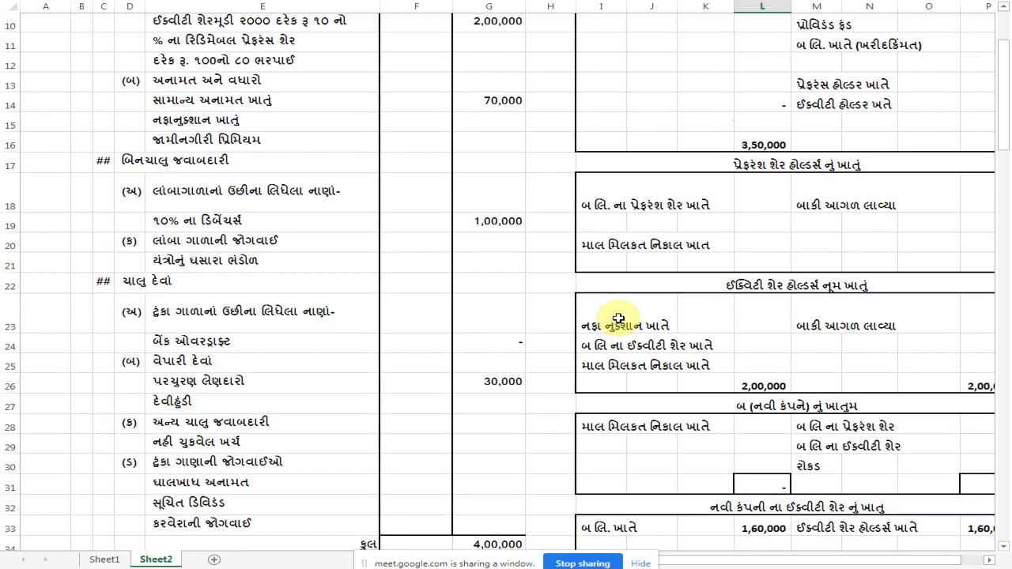
pyautogui.scroll(1, 618, 317)
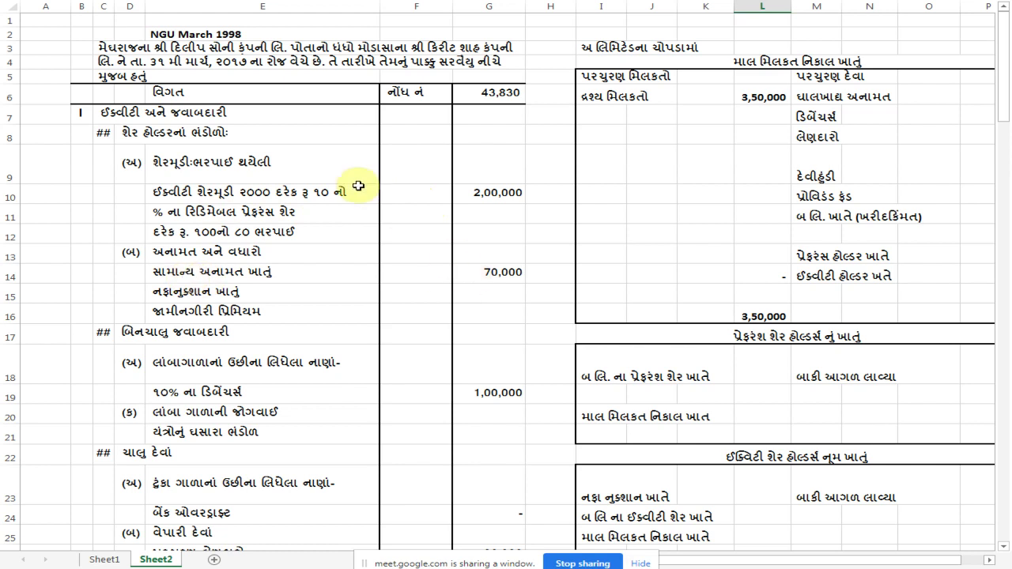
pyautogui.scroll(-1, 667, 371)
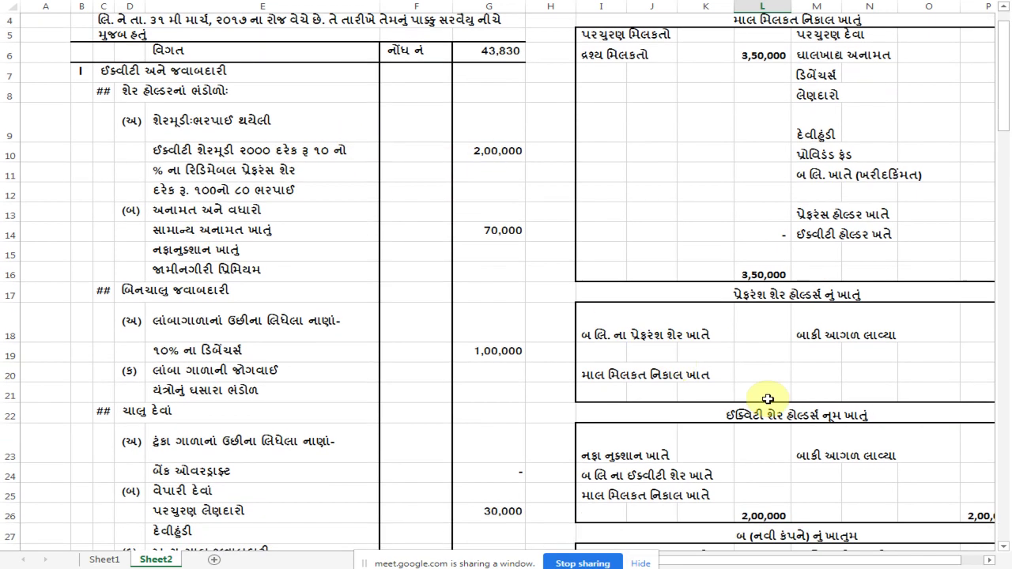
pyautogui.scroll(-1, 821, 438)
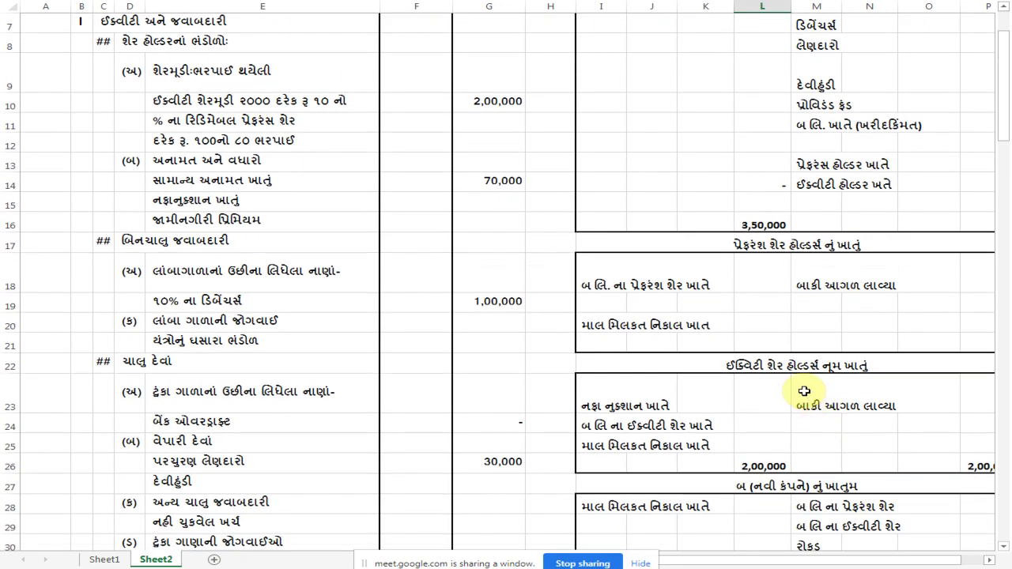
pyautogui.click(800, 387)
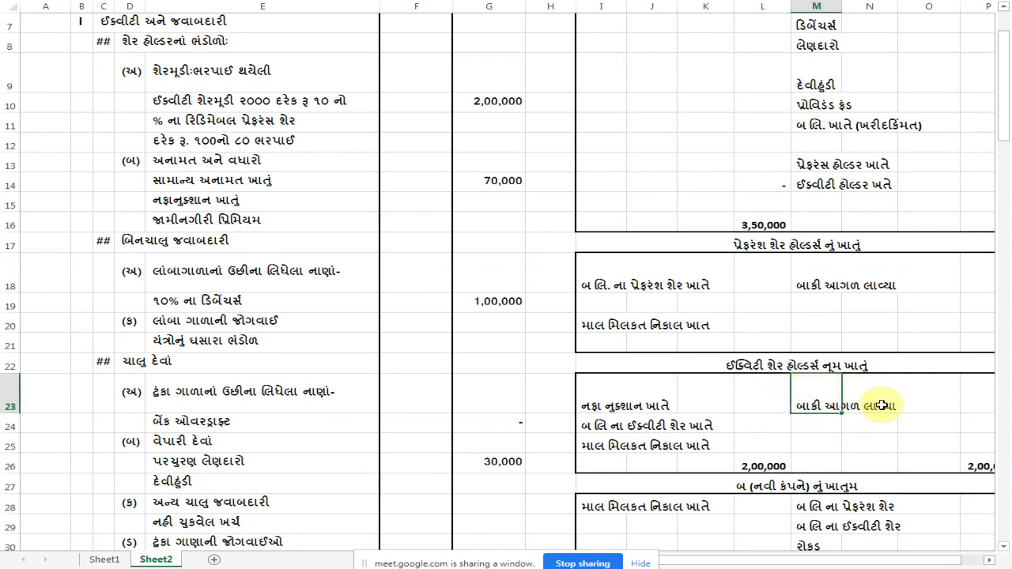
pyautogui.click(963, 409)
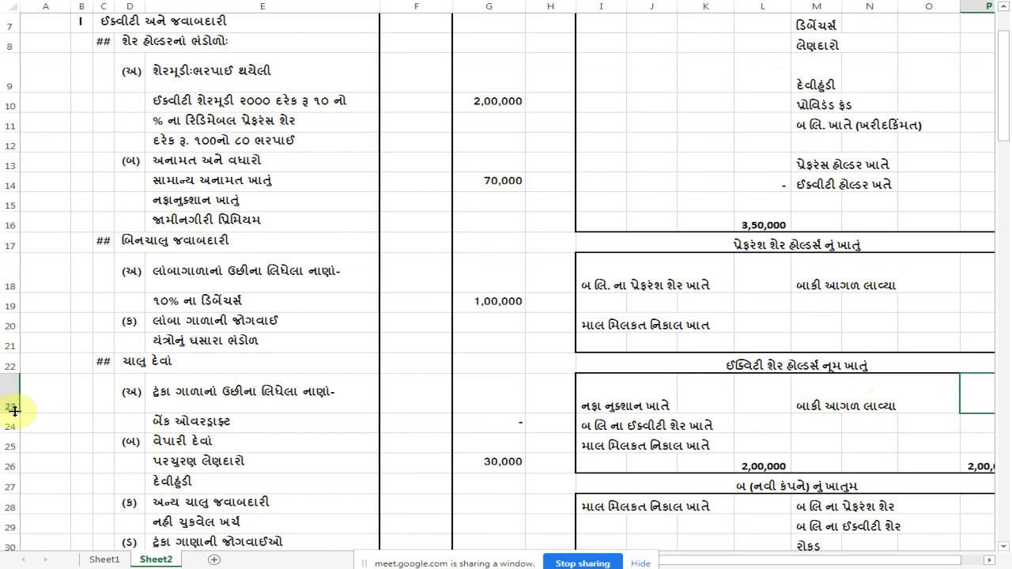
pyautogui.moveTo(14, 409); pyautogui.dragTo(13, 399)
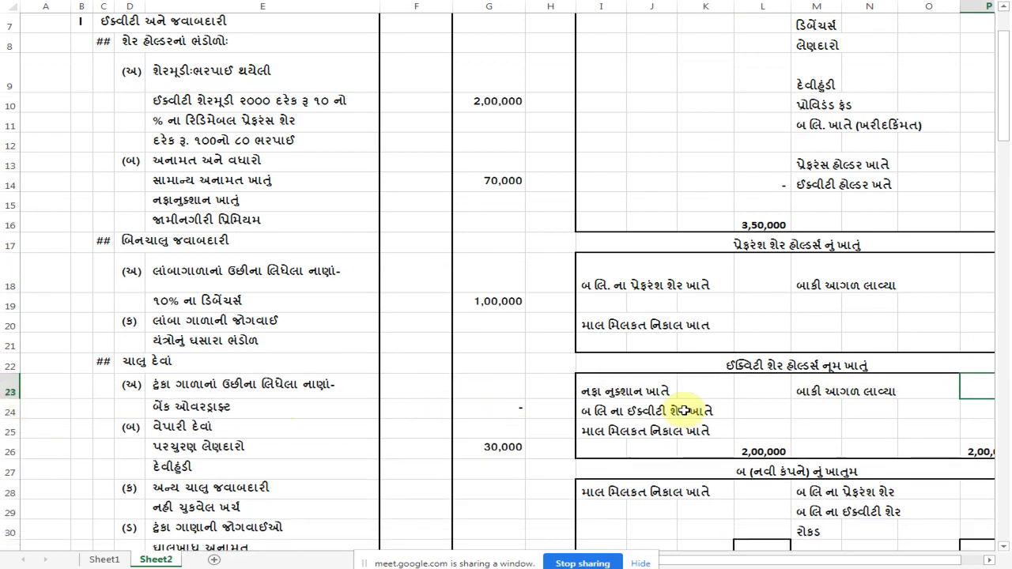
pyautogui.moveTo(577, 7); pyautogui.dragTo(551, 9)
# Step: Enter the equity share capital 200000 in cell P23 of the equity shareholders' account, beside બાકી આગળ લાવ્યા
pyautogui.click(953, 390)
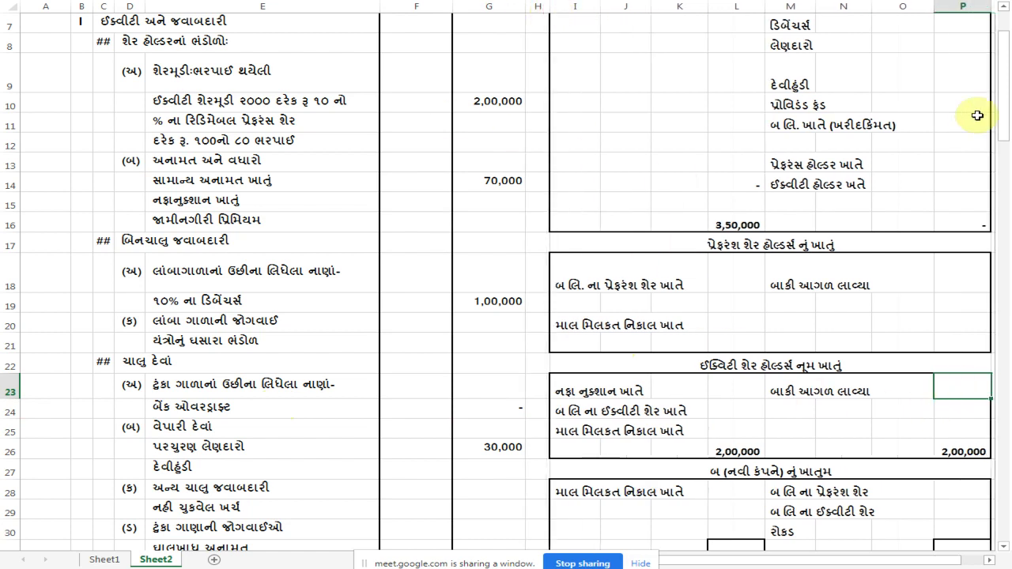
pyautogui.write('૨૦૦૦૦૦')
pyautogui.press('Return')
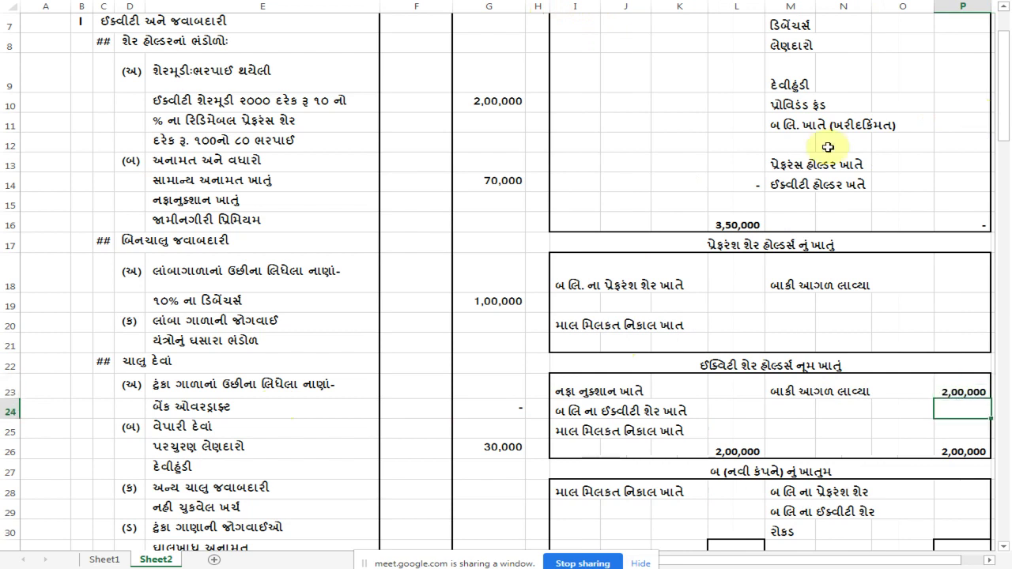
pyautogui.click(727, 449)
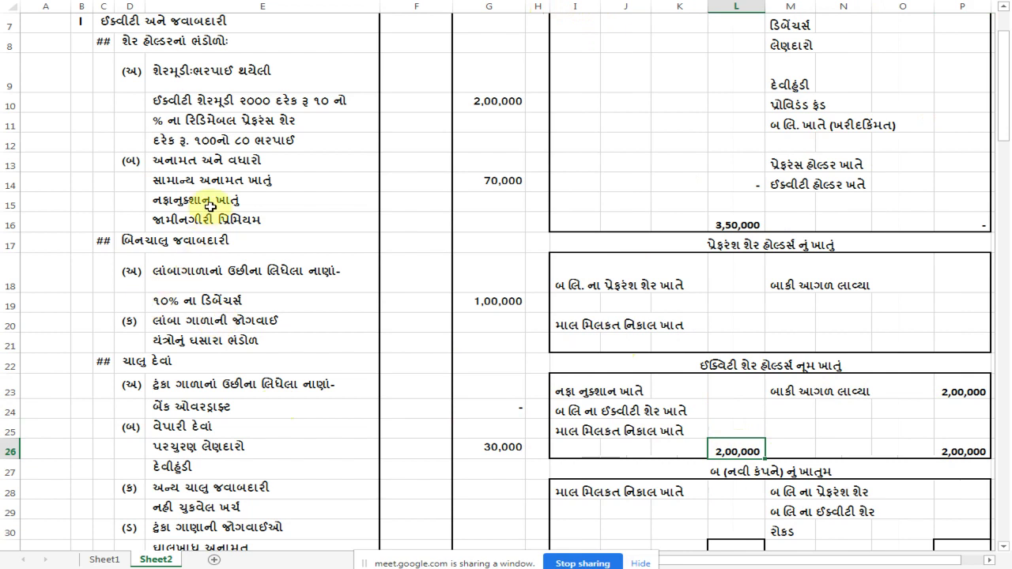
pyautogui.click(877, 269)
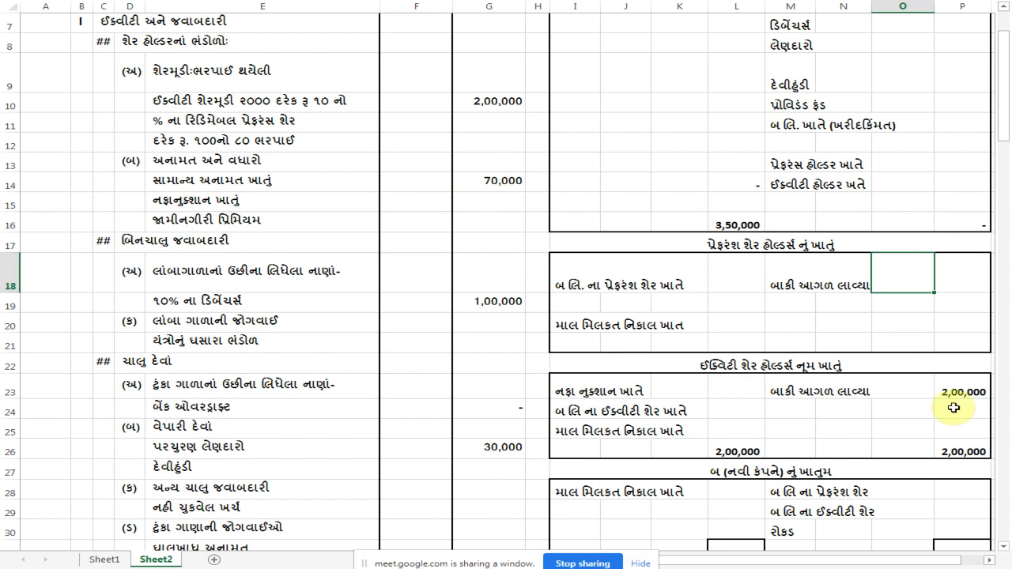
# Step: Add સામાન્ય અનામત ખાતે in cell M24 of the equity shareholders' account with the amount 70000 in P24
pyautogui.click(791, 410)
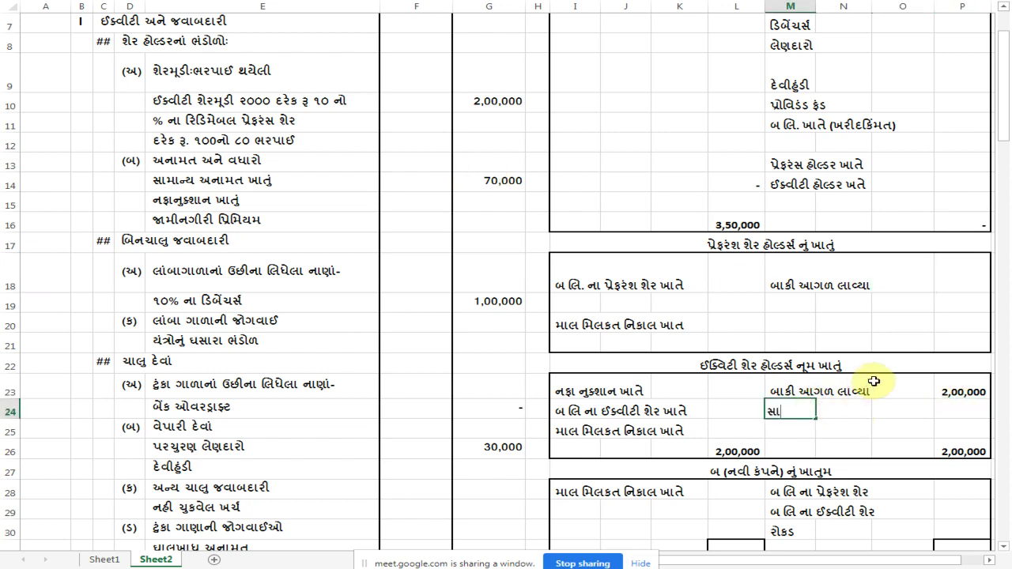
pyautogui.write('સામાન્ય અ')
pyautogui.press('BackSpace')
pyautogui.write('અન')
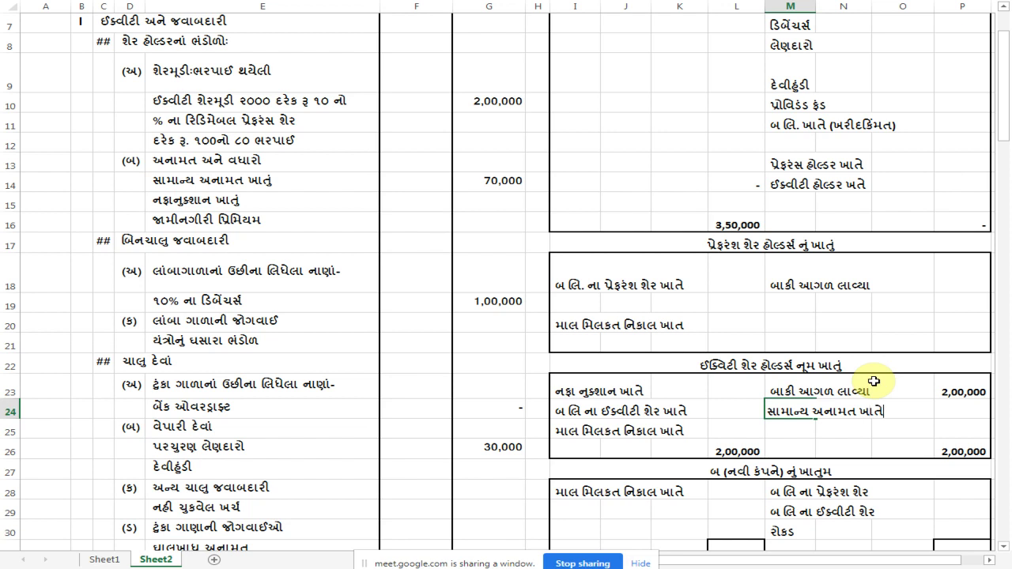
pyautogui.write('ામત ખાતે')
pyautogui.press('Tab')
pyautogui.press('Tab')
pyautogui.press('Tab')
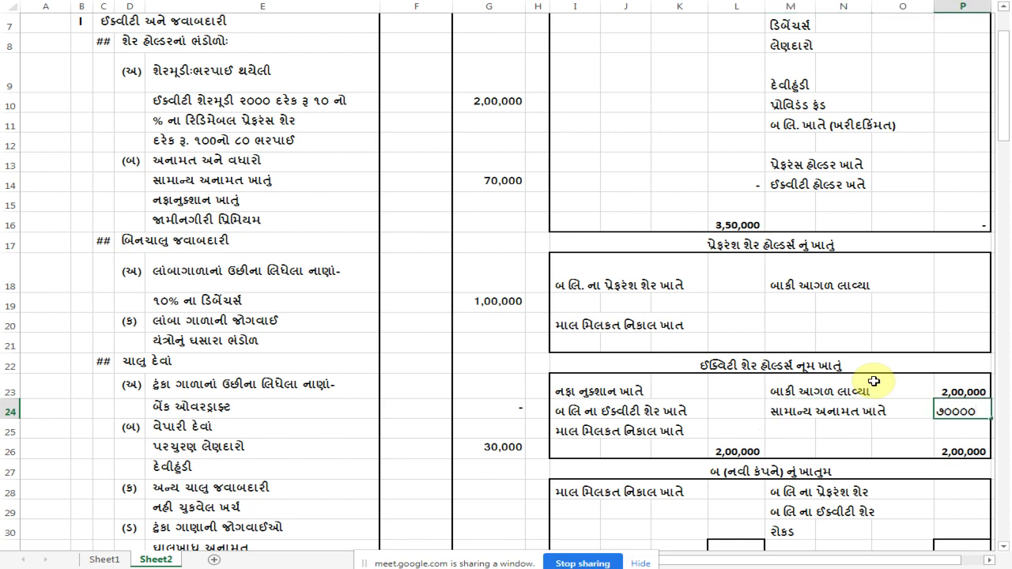
pyautogui.press('Return')
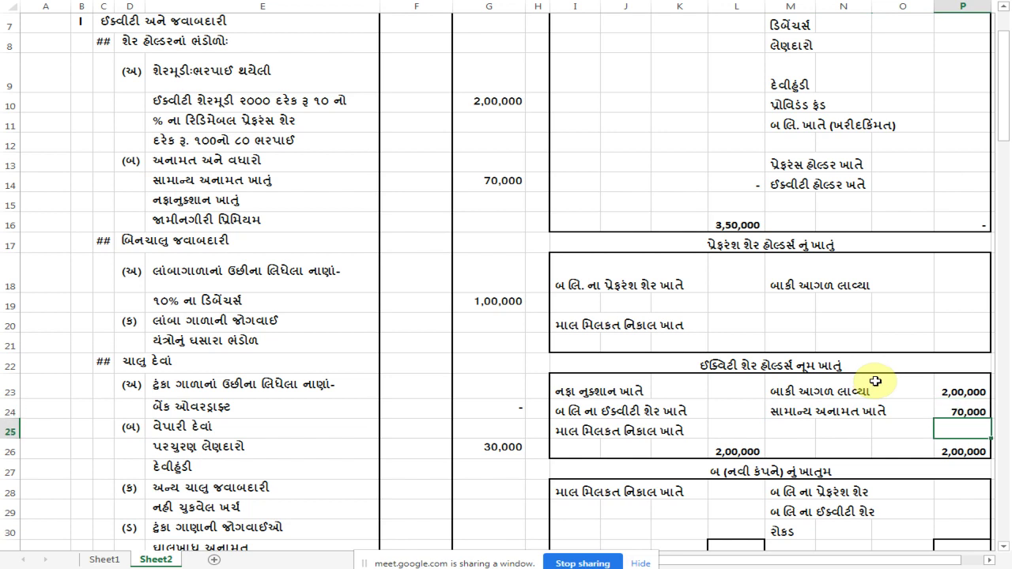
# Step: Clear the totals in cells P26 and L26 of the equity shareholders' account
pyautogui.click(954, 448)
pyautogui.press('Delete')
pyautogui.press('Left')
pyautogui.press('Left')
pyautogui.press('Left')
pyautogui.press('Left')
pyautogui.press('Delete')
pyautogui.press('Right')
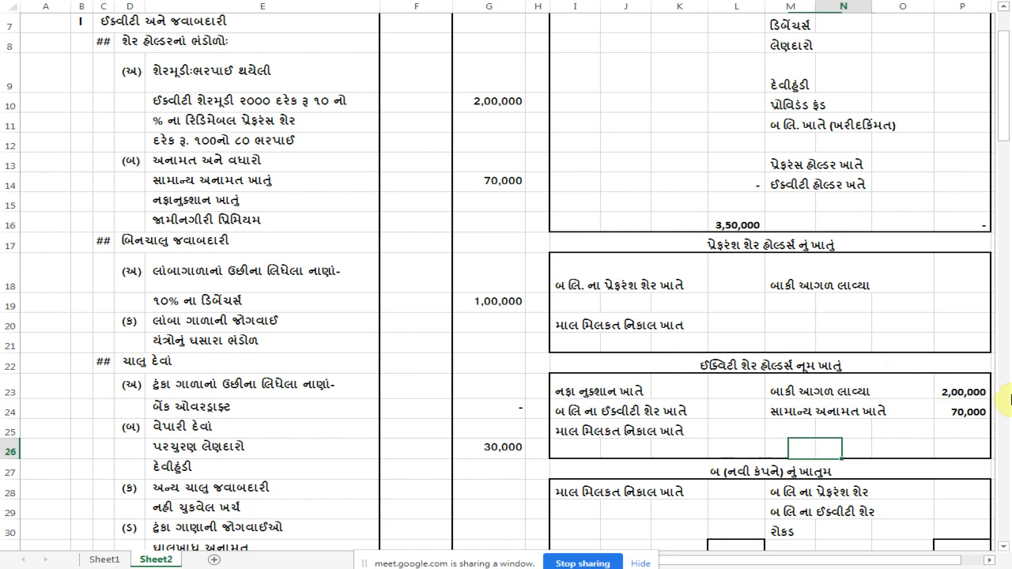
pyautogui.press('Right')
pyautogui.press('Right')
pyautogui.press('Right')
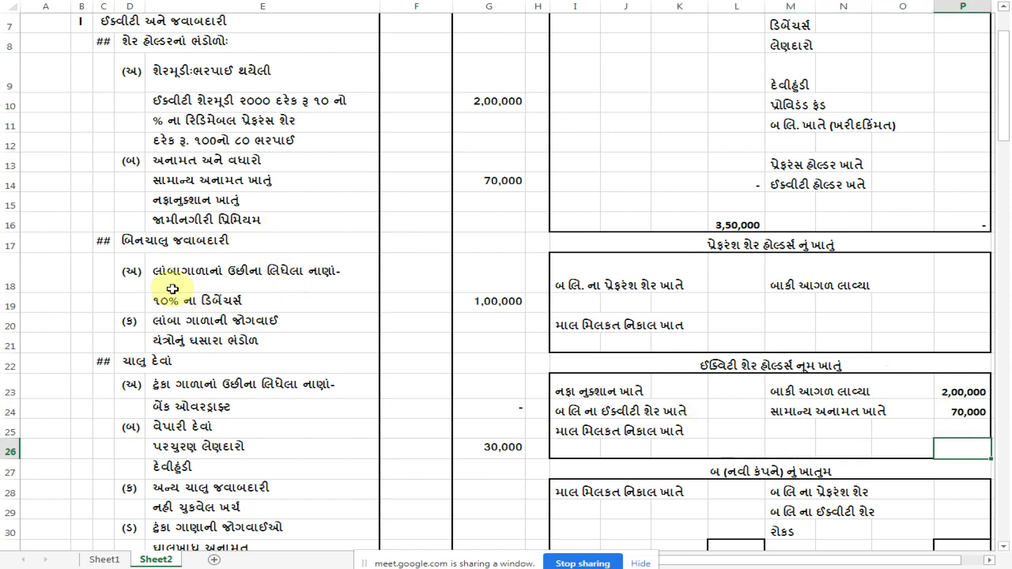
# Step: Enter the balance sheet amounts for ડિબેંચર્સ, 100000 in P7, and લેણદારો, 30000 in P8, in the માલ મિલકત નિકાલ account
pyautogui.click(482, 305)
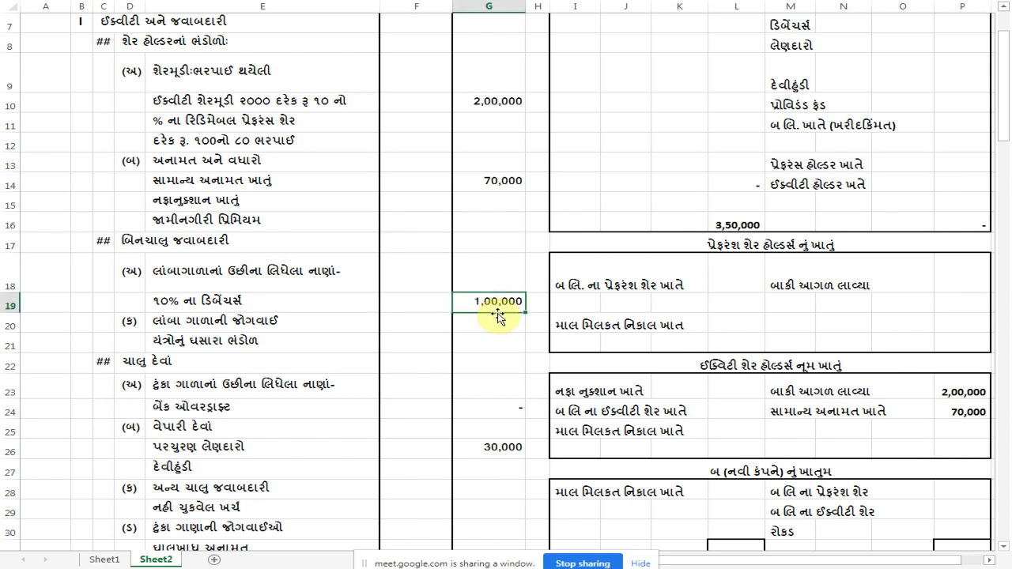
pyautogui.scroll(-1, 494, 314)
pyautogui.scroll(2, 492, 307)
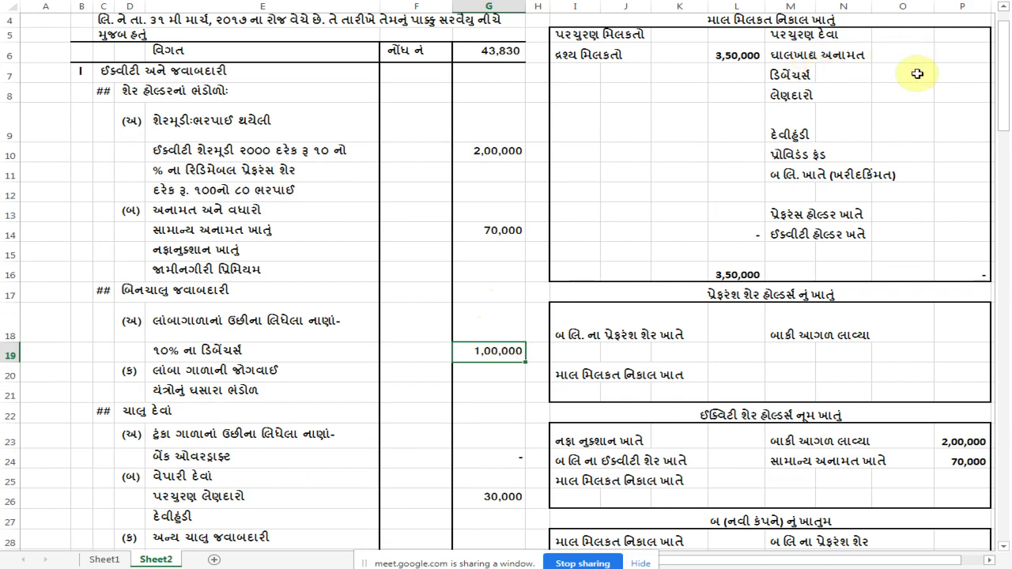
pyautogui.click(947, 73)
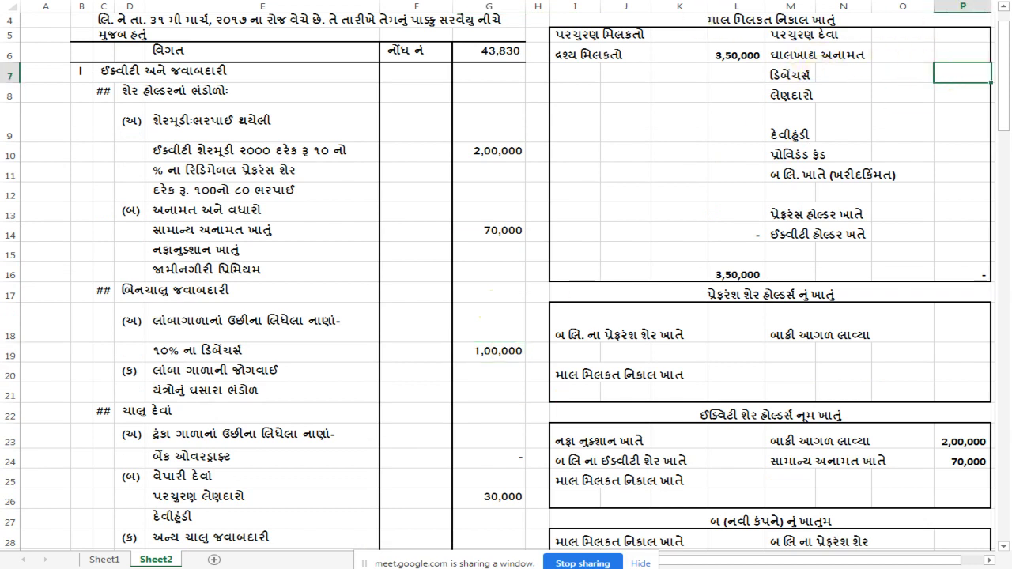
pyautogui.write('૧૦૦૦૦૦')
pyautogui.press('Return')
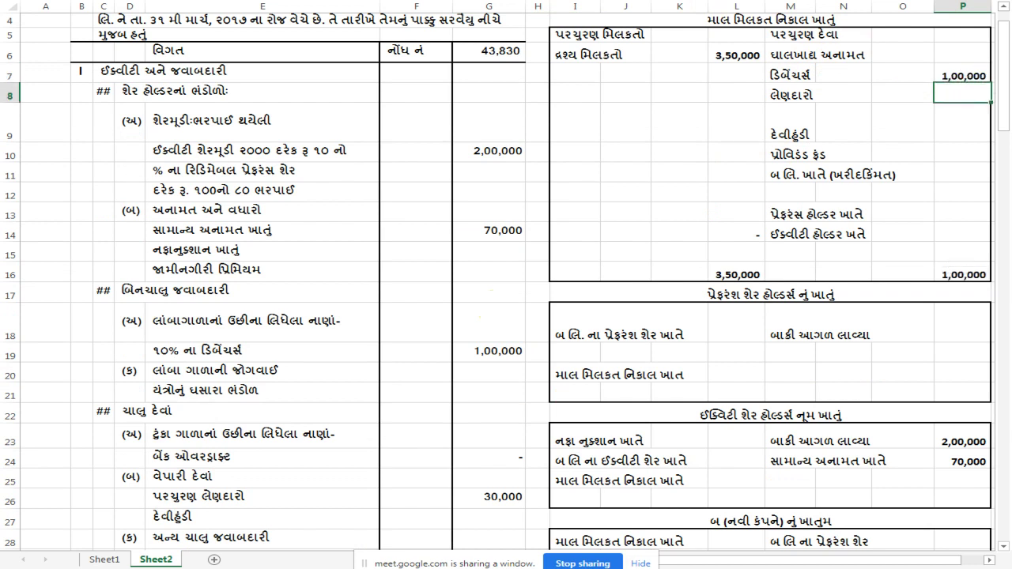
pyautogui.write('૩૦૦૦૦')
pyautogui.press('Return')
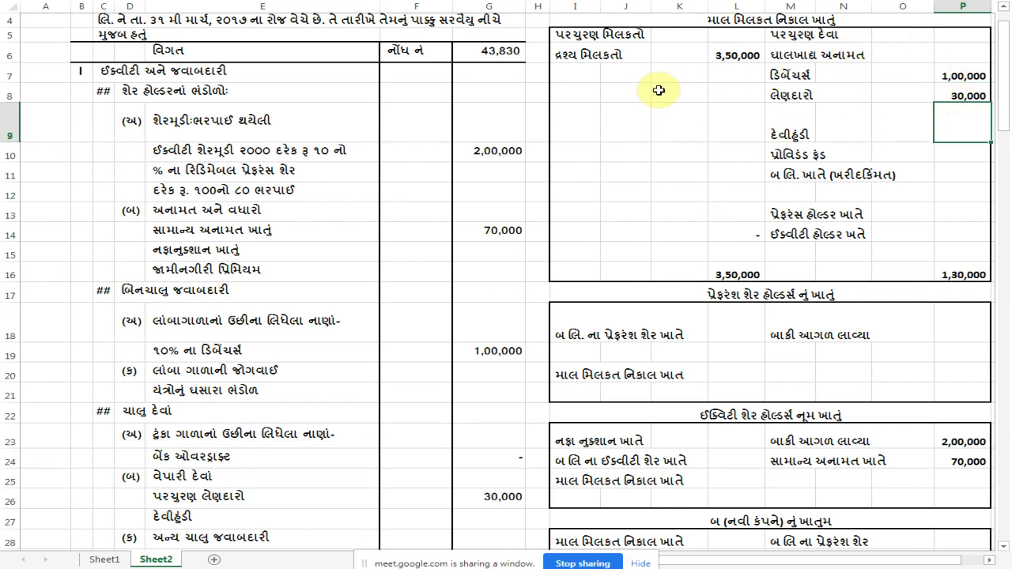
# Step: Check the balance sheet's remaining items against the accounts and reduce the height of row 9
pyautogui.scroll(-4, 490, 246)
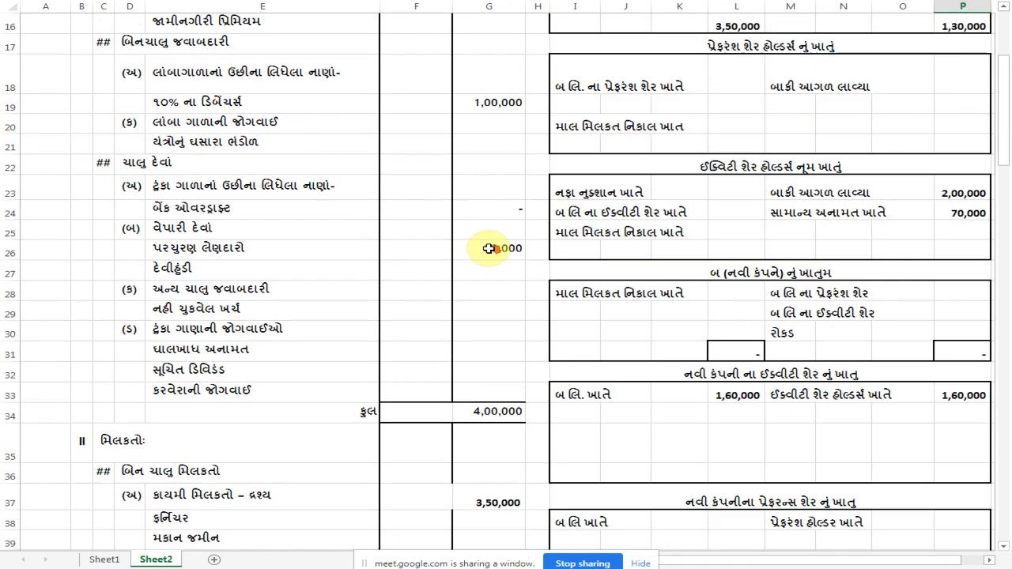
pyautogui.scroll(-2, 490, 249)
pyautogui.scroll(-4, 484, 241)
pyautogui.scroll(4, 479, 245)
pyautogui.scroll(3, 479, 245)
pyautogui.scroll(2, 497, 242)
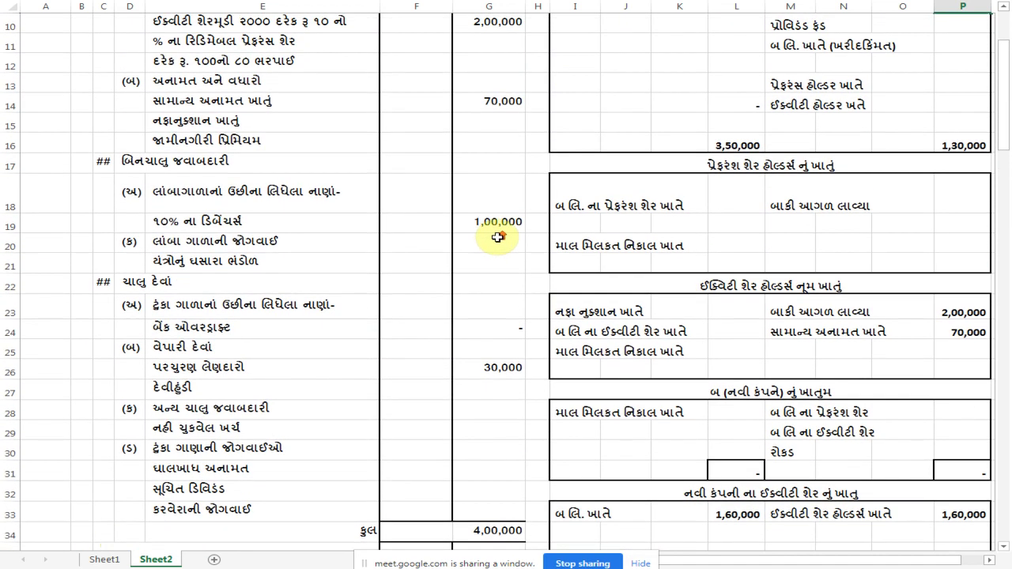
pyautogui.scroll(2, 505, 234)
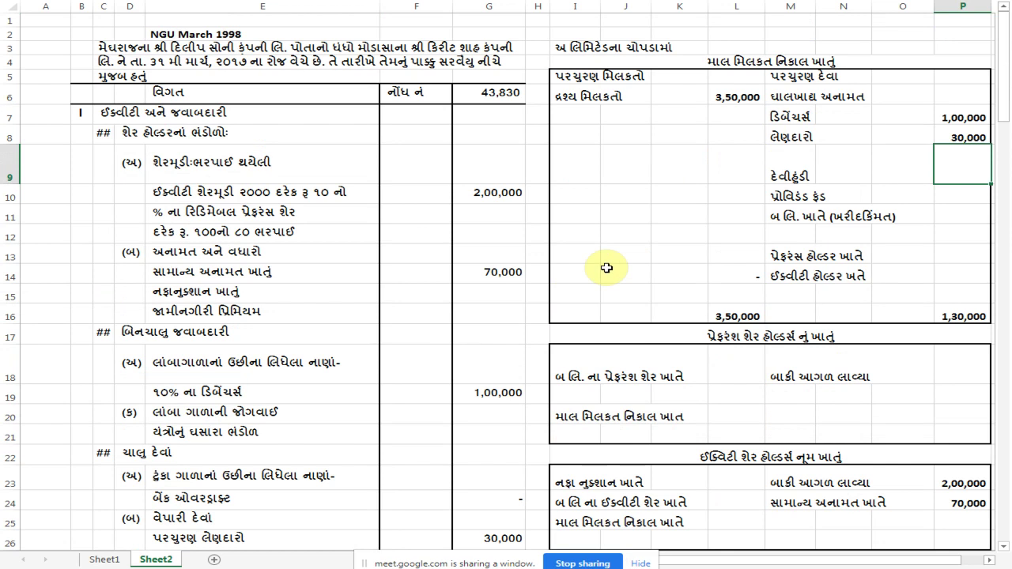
pyautogui.moveTo(9, 184); pyautogui.dragTo(10, 166)
# Step: Enter the computed purchase price 185000 in cell P11, beside બ લિ. ખાતે (ખરીદકિંમત)
pyautogui.scroll(-1, 609, 241)
pyautogui.scroll(-10, 609, 240)
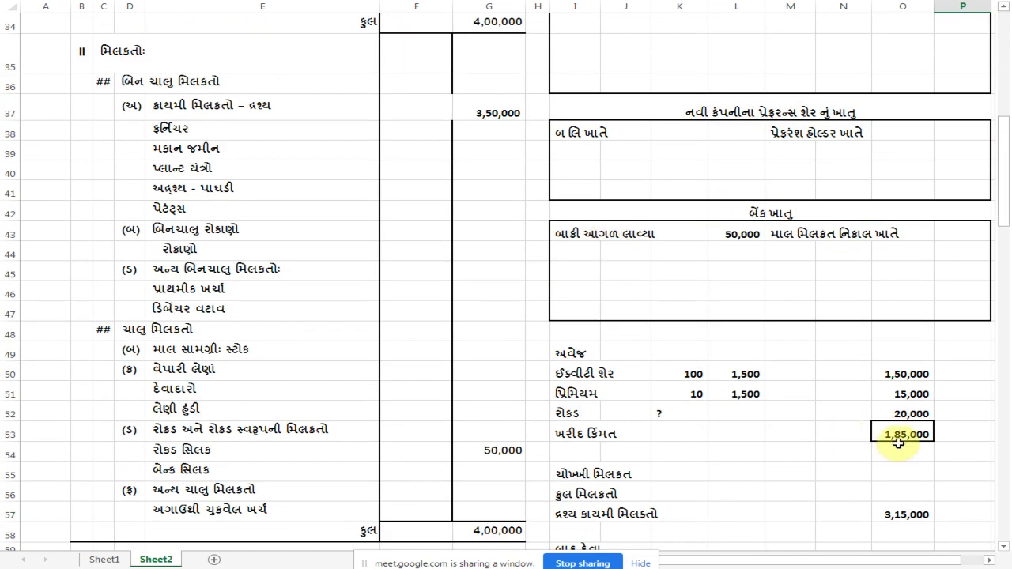
pyautogui.scroll(9, 693, 407)
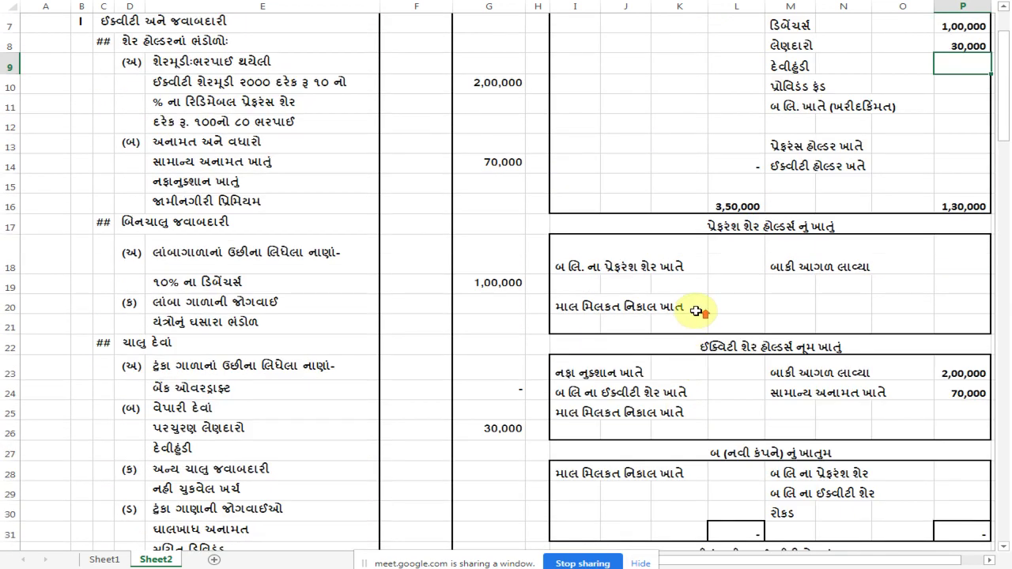
pyautogui.scroll(2, 696, 310)
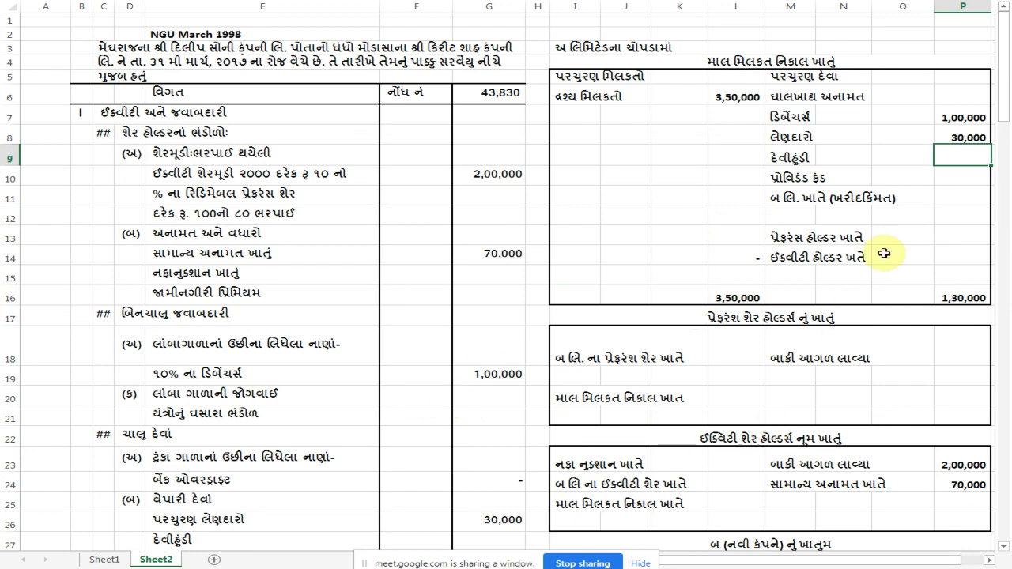
pyautogui.click(929, 199)
pyautogui.click(948, 196)
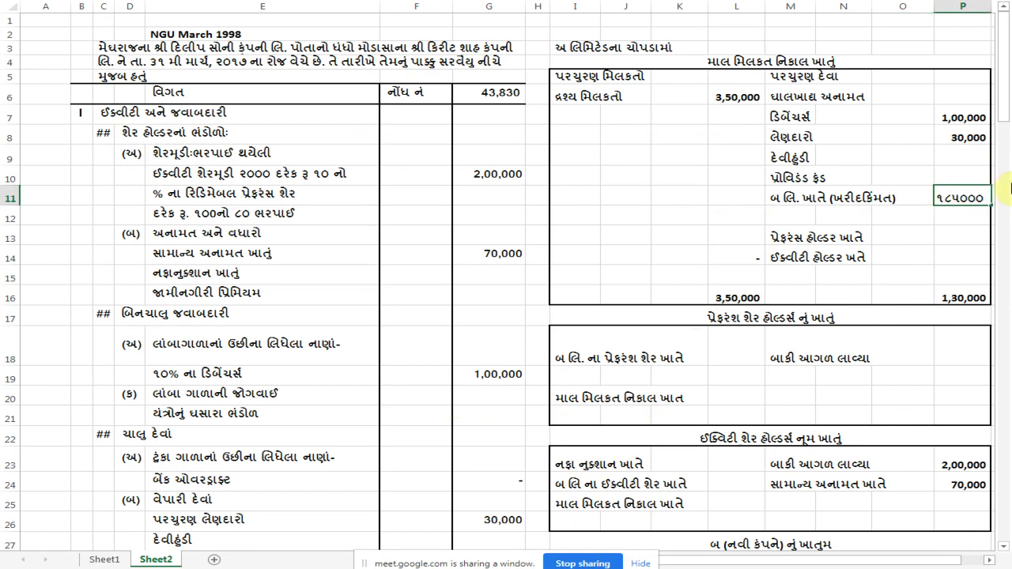
pyautogui.press('Return')
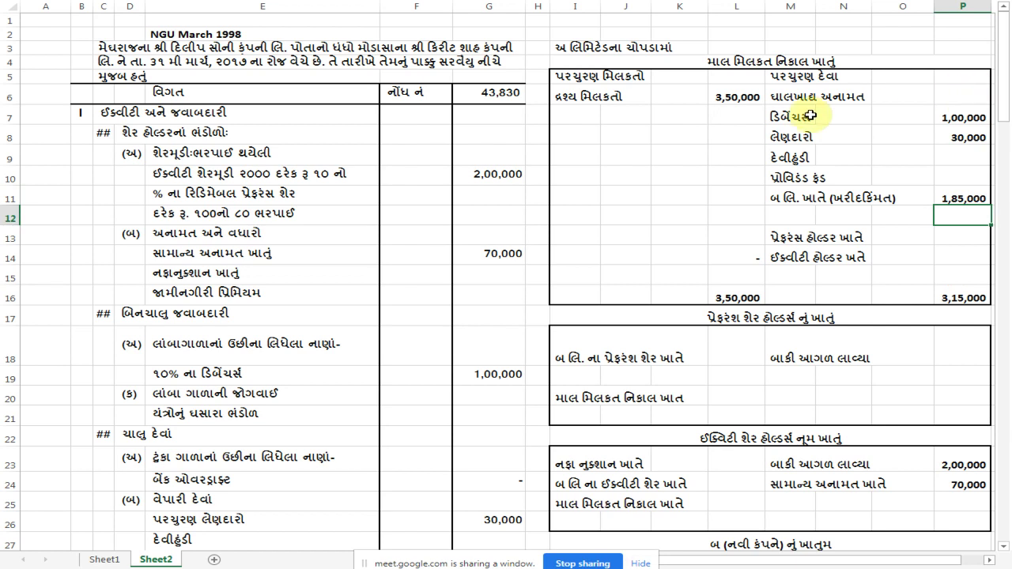
# Step: Record the liquidation expense as રોકડ ખાતે વિસર્જન ખર્ચ in I7 of the માલ મિલકત નિકાલ account, with 3000 in L7
pyautogui.scroll(-6, 214, 470)
pyautogui.scroll(-7, 220, 467)
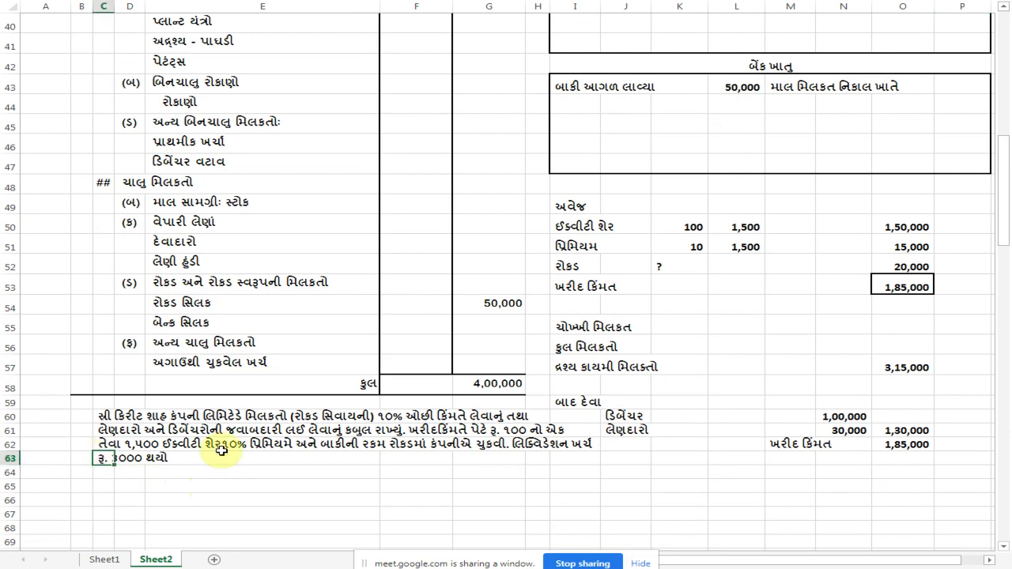
pyautogui.scroll(13, 221, 452)
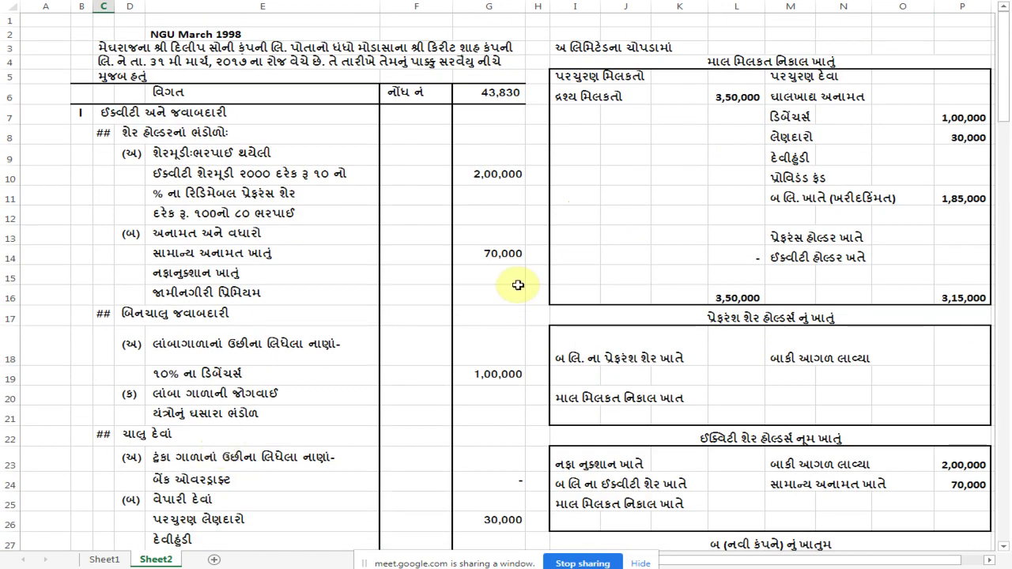
pyautogui.click(589, 112)
pyautogui.write('રોક')
pyautogui.write('ડ ખાતું')
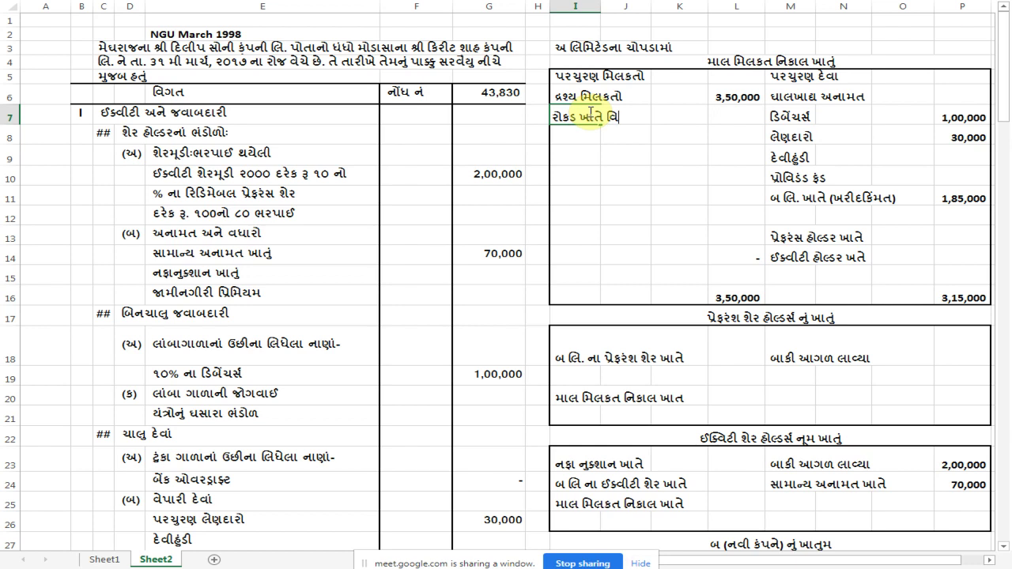
pyautogui.write('ખ')
pyautogui.press('Right')
pyautogui.press('Right')
pyautogui.press('Right')
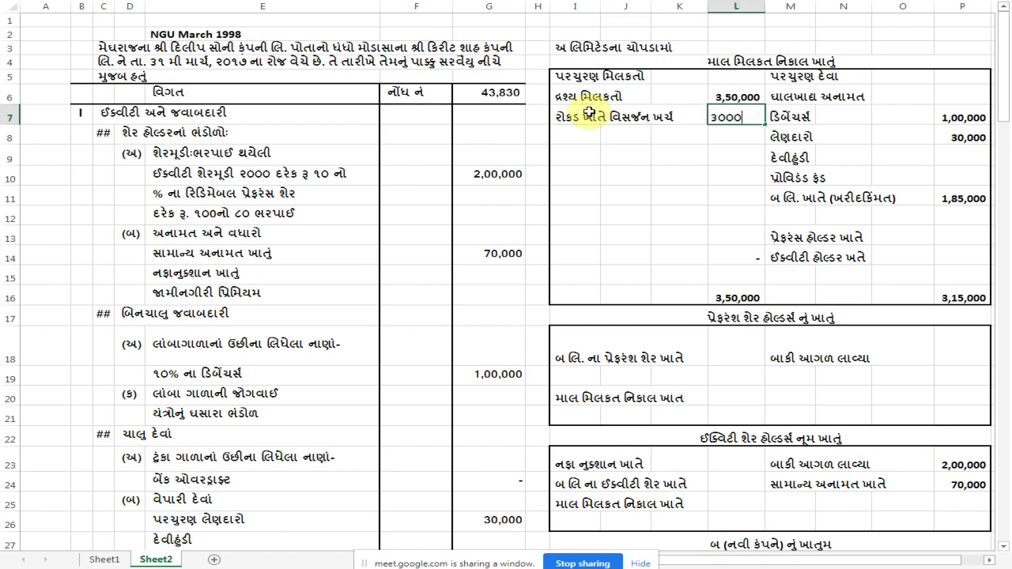
pyautogui.press('Return')
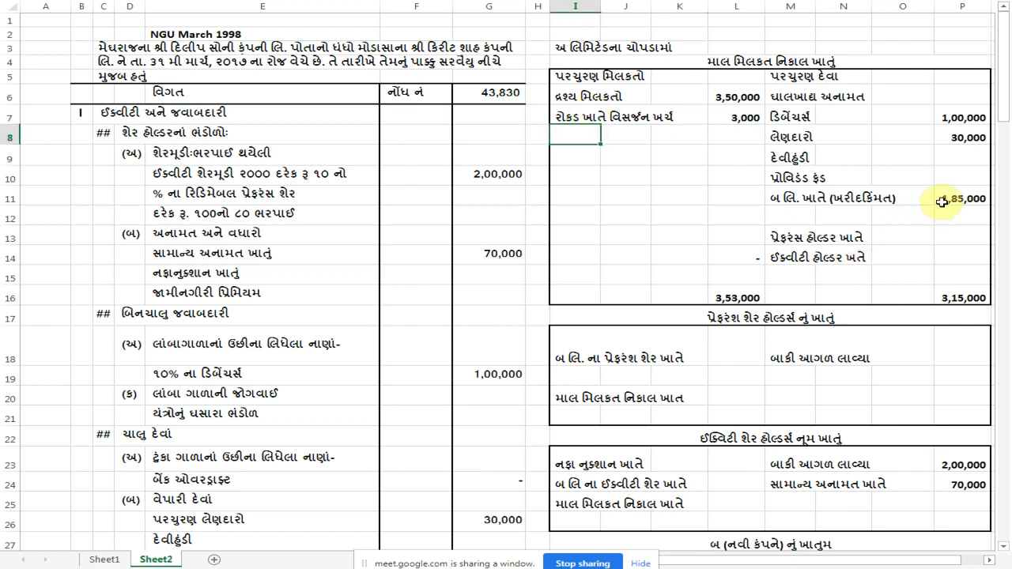
# Step: Enter the purchase price 185000 in L28, beside માલ મિલકત નિકાલ ખાતે in the new company's account
pyautogui.click(942, 202)
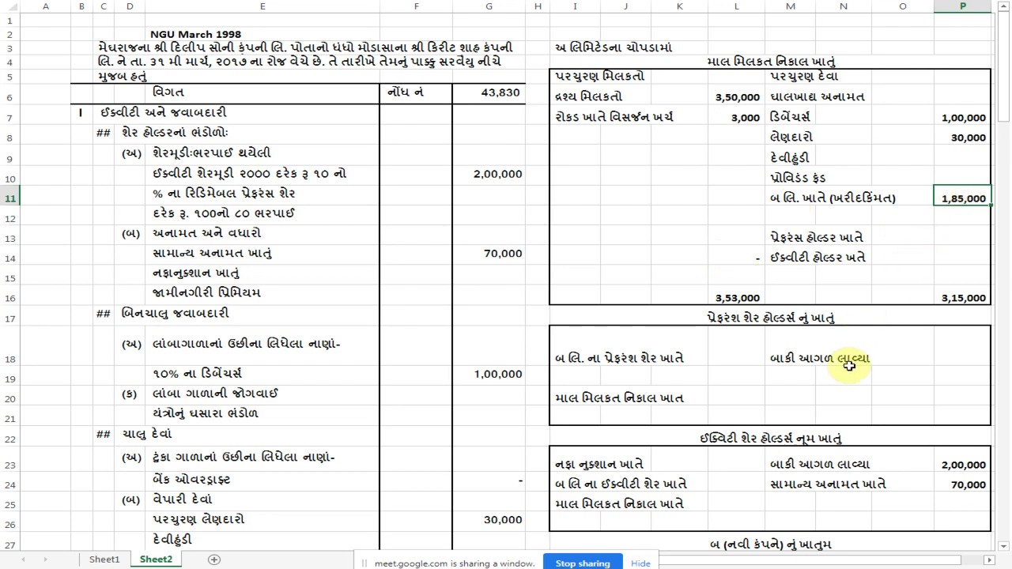
pyautogui.scroll(-1, 962, 205)
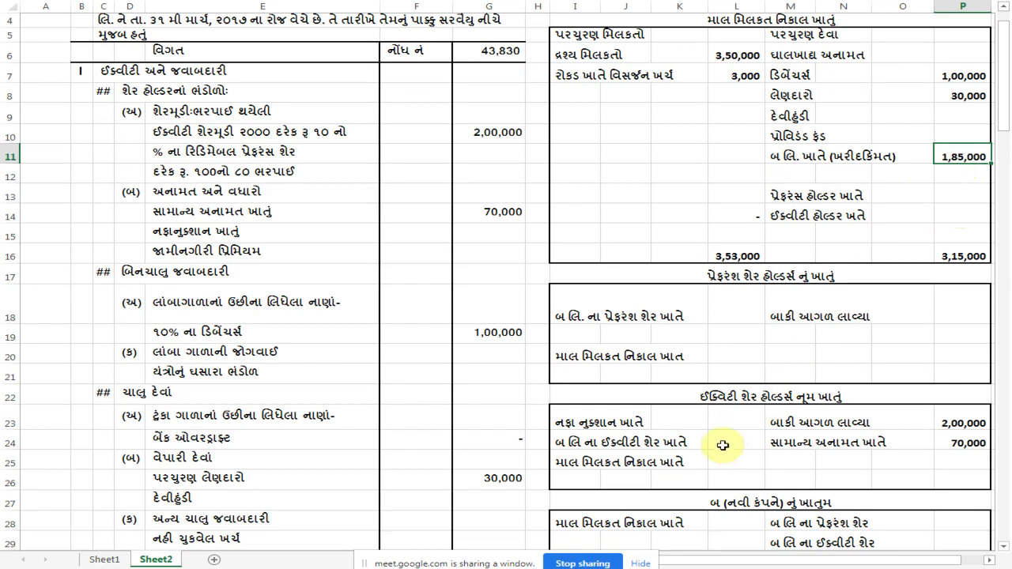
pyautogui.scroll(-2, 727, 424)
pyautogui.click(737, 408)
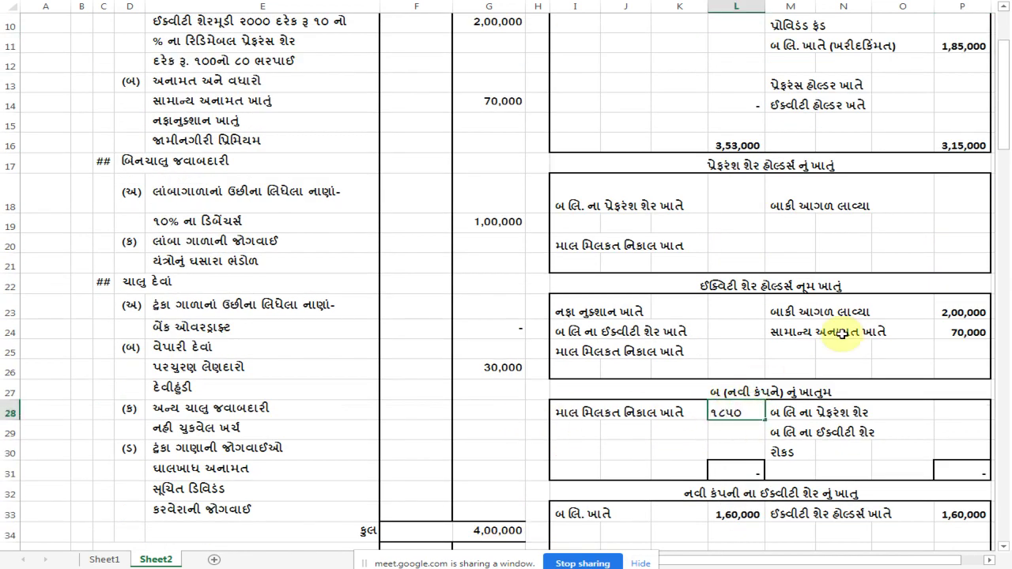
pyautogui.press('Return')
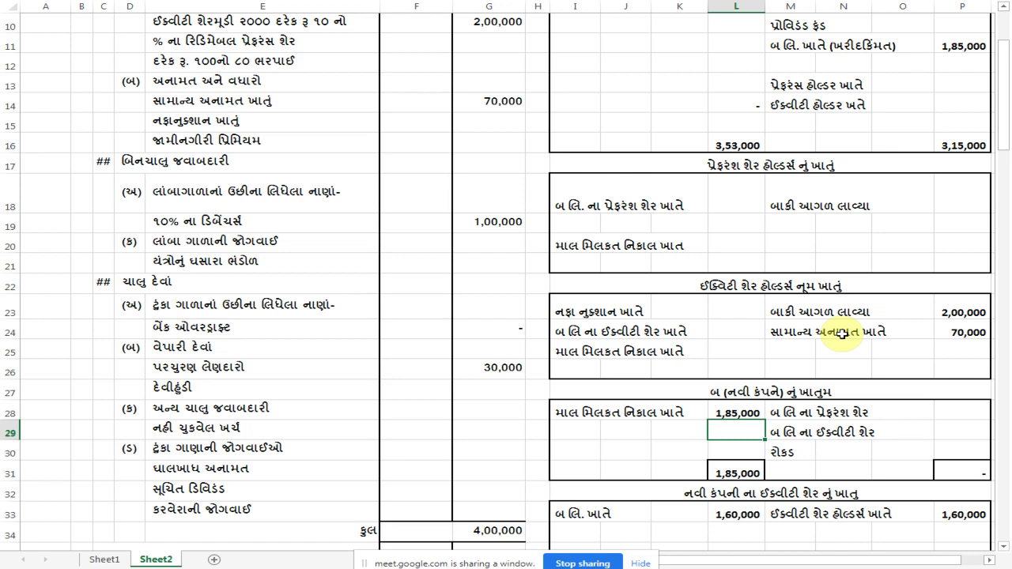
# Step: From the consideration calculation, enter 165000 for બ લિ ના ઈક્વીટી શેર in P29 and 20000 for રોકડ in P30 of the new company's account
pyautogui.scroll(-9, 696, 413)
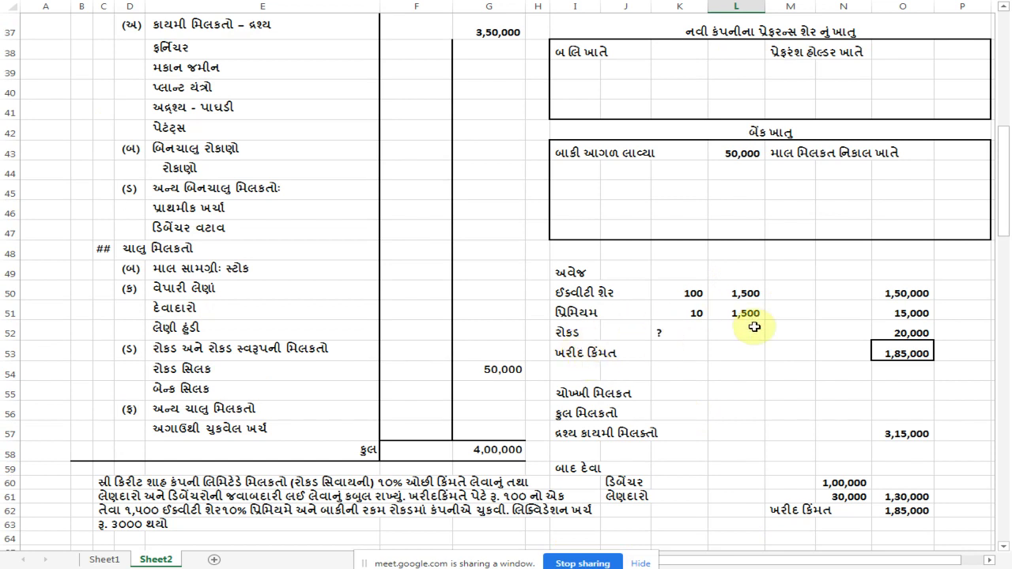
pyautogui.click(695, 293)
pyautogui.click(743, 293)
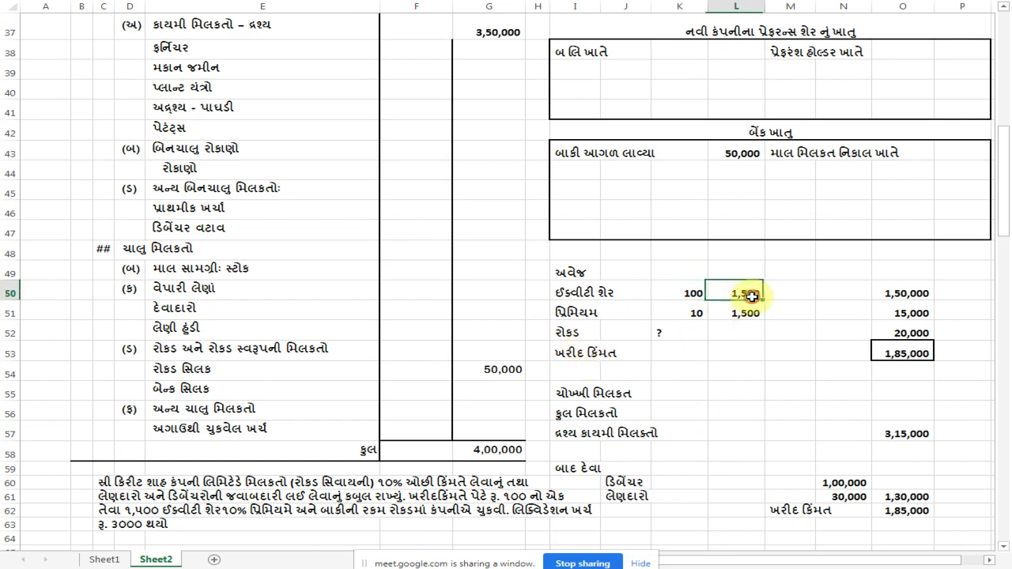
pyautogui.click(907, 297)
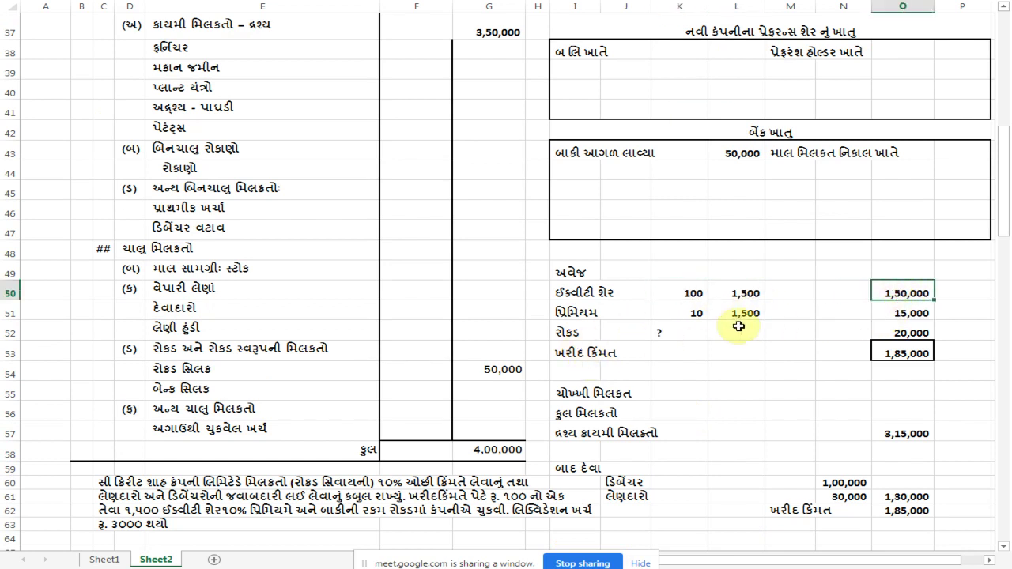
pyautogui.moveTo(695, 316); pyautogui.dragTo(739, 316)
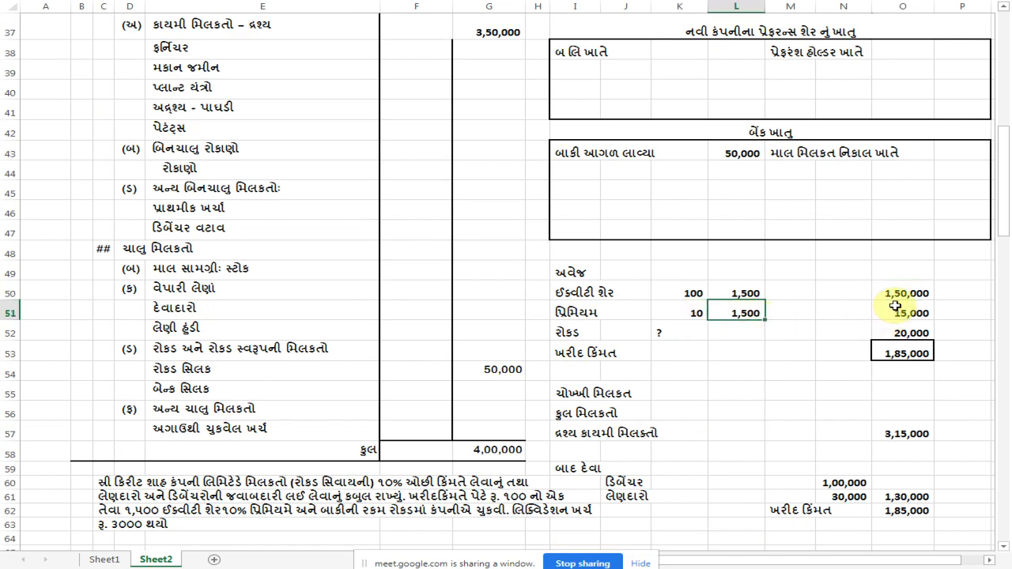
pyautogui.click(888, 295)
pyautogui.moveTo(889, 295); pyautogui.dragTo(875, 316)
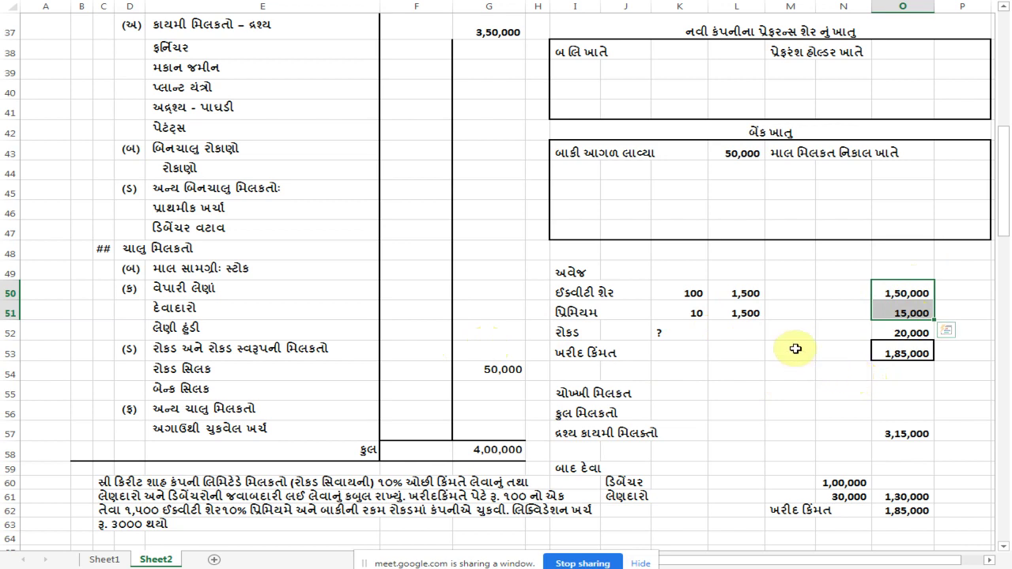
pyautogui.scroll(10, 794, 347)
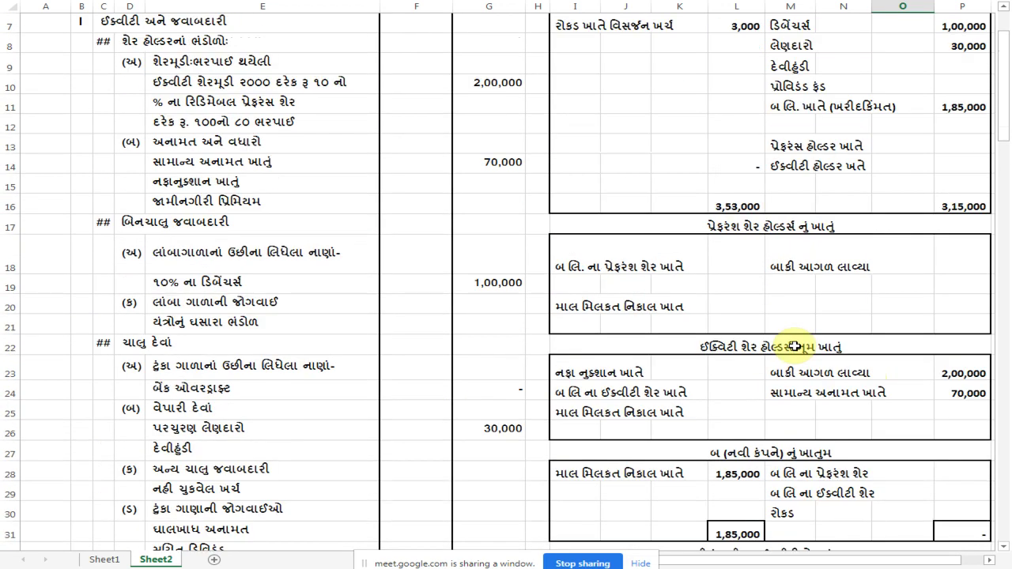
pyautogui.scroll(-1, 787, 374)
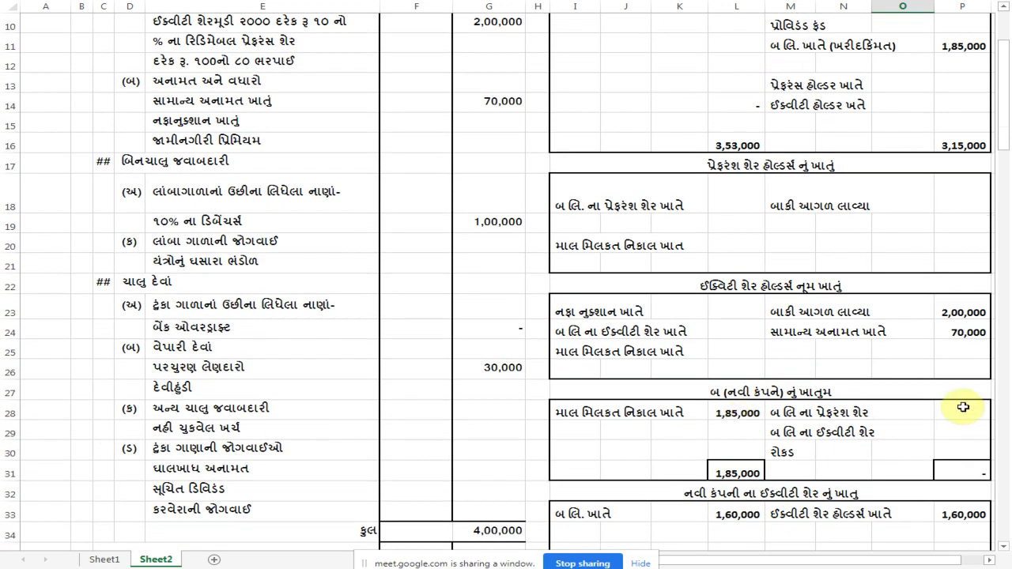
pyautogui.click(944, 432)
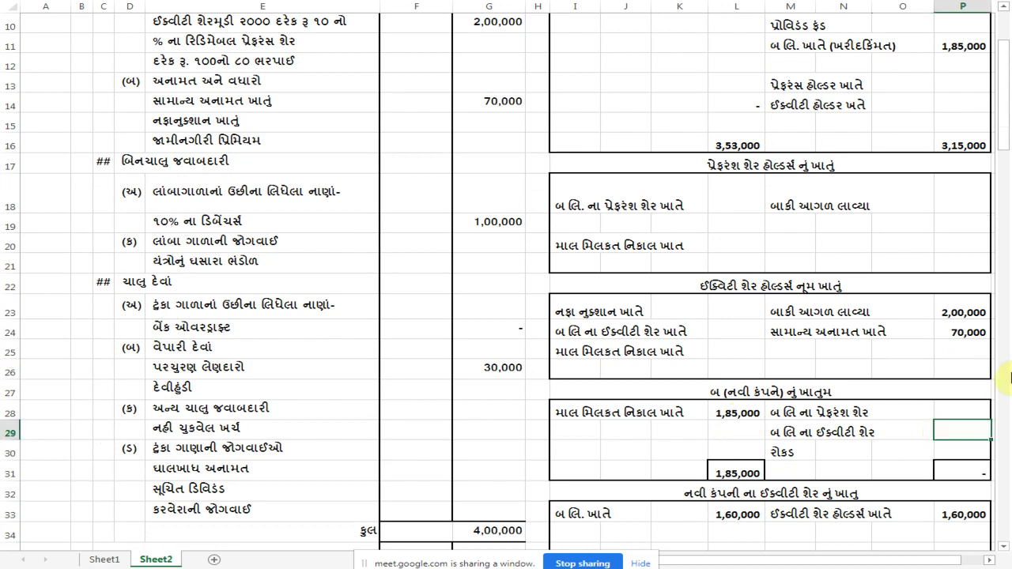
pyautogui.write('૧૬૫૦૦૦')
pyautogui.press('Return')
pyautogui.write('૨૦૦૦૦')
pyautogui.press('Return')
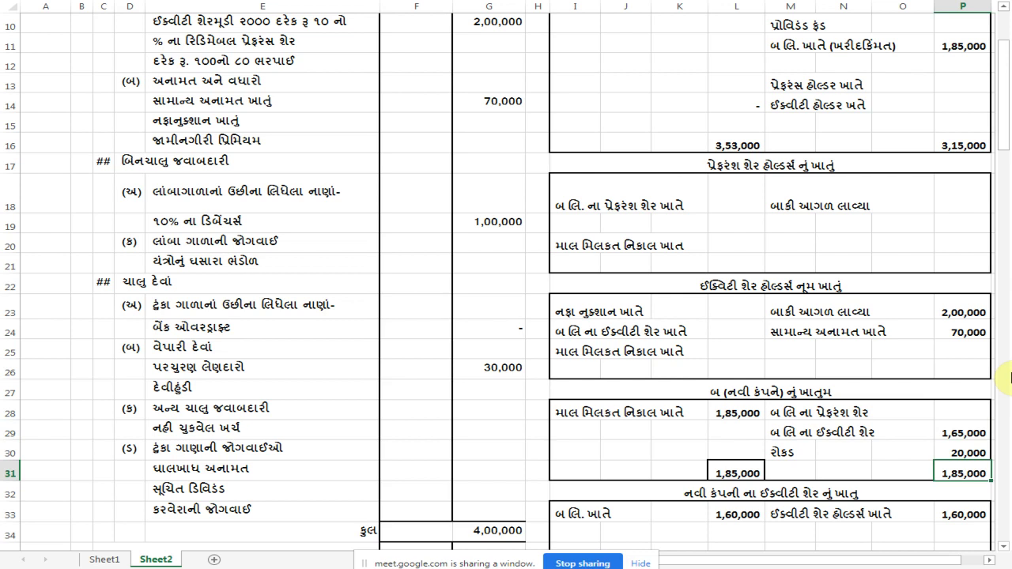
# Step: Clear the old amounts in L33 and P33 of the new company's equity share account
pyautogui.click(950, 433)
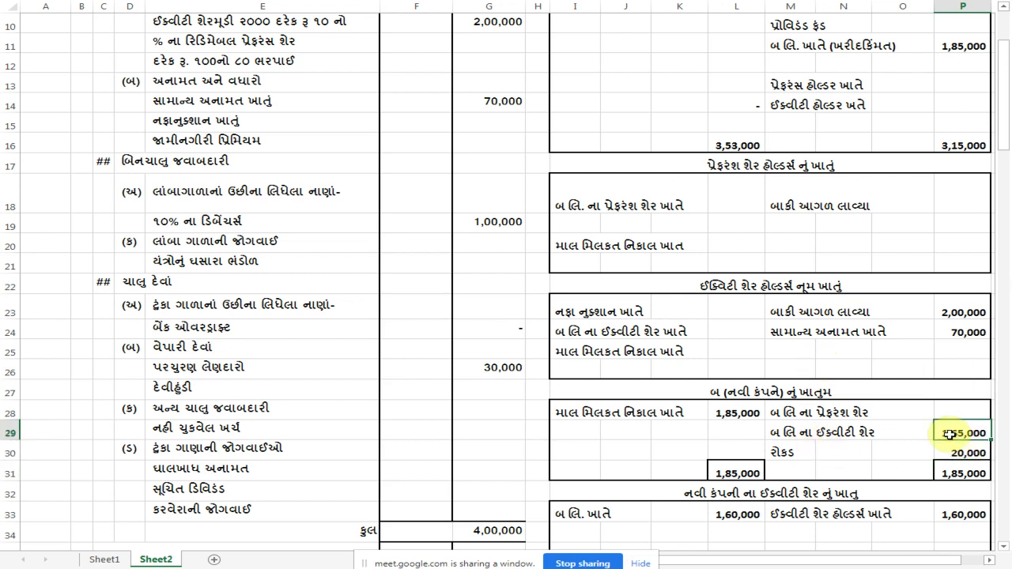
pyautogui.scroll(-1, 953, 474)
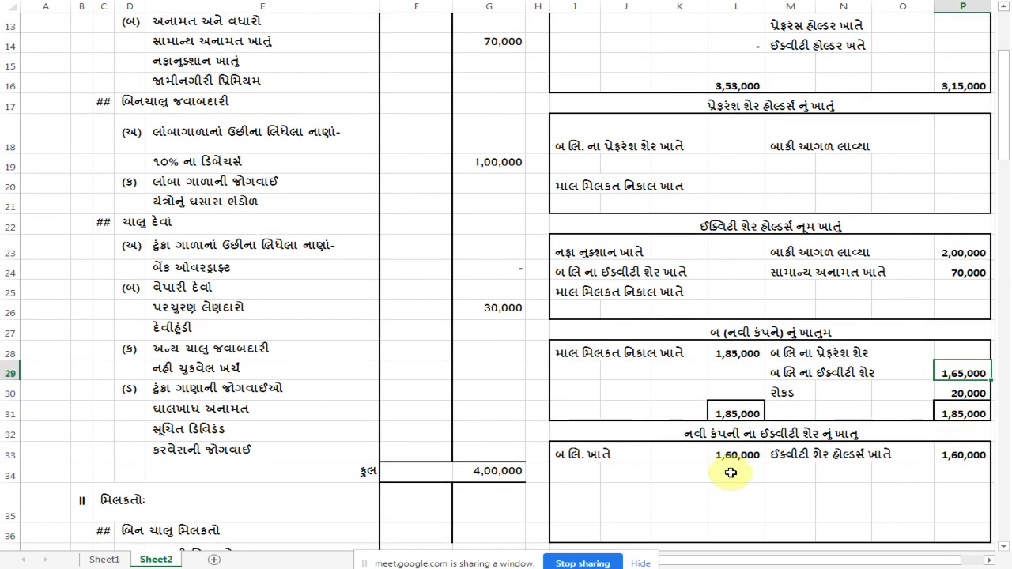
pyautogui.click(755, 453)
pyautogui.press('Delete')
pyautogui.press('Right')
pyautogui.press('Right')
pyautogui.press('Right')
pyautogui.press('Right')
pyautogui.press('Delete')
# Step: Enter 165000 in L33 beside બ લિ. ખાતે in the new company's equity share account
pyautogui.press('Left')
pyautogui.press('Left')
pyautogui.press('Left')
pyautogui.press('Left')
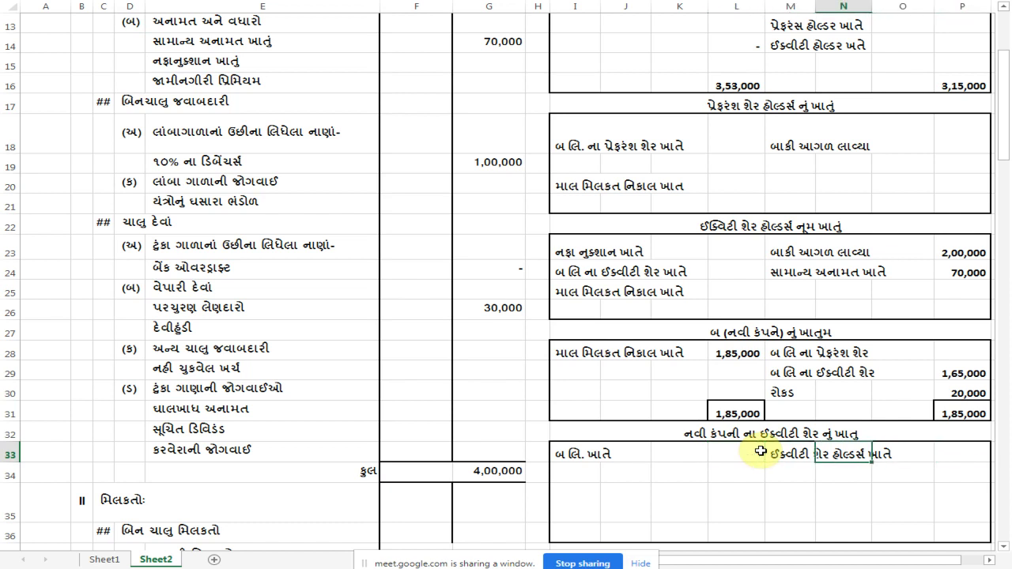
pyautogui.write('૧૬૫૦૦૦')
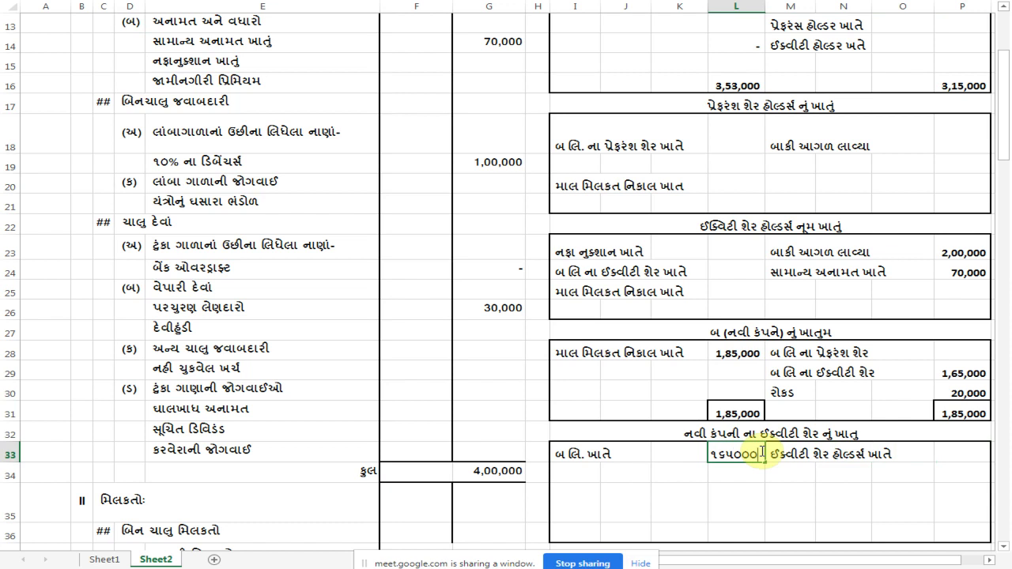
pyautogui.press('Return')
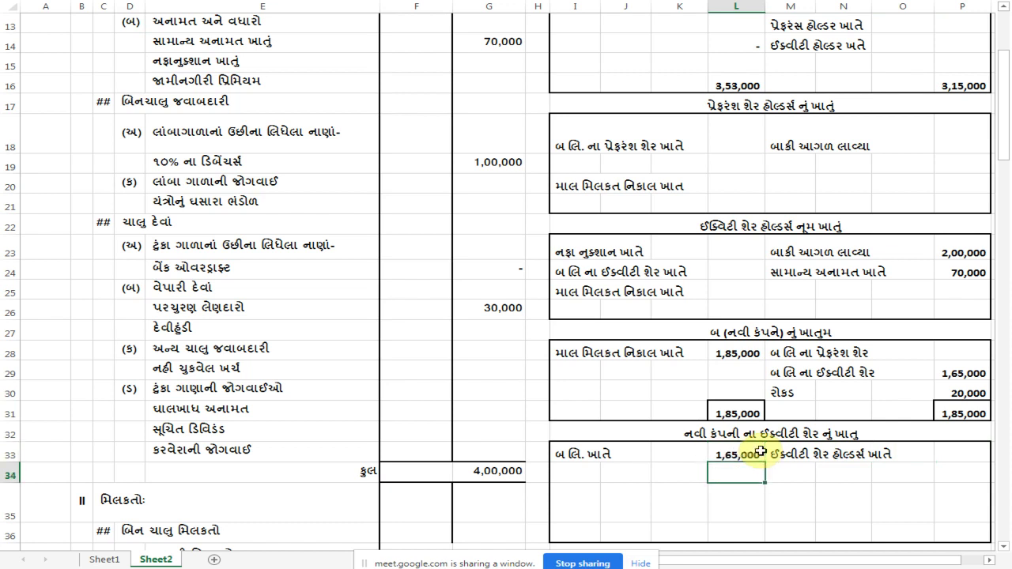
pyautogui.click(564, 453)
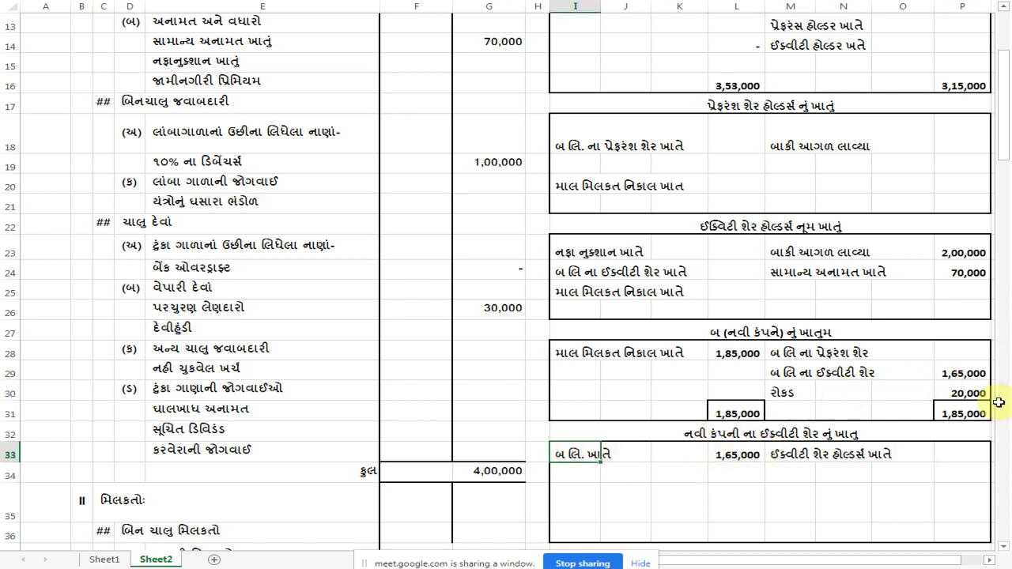
# Step: Post the cash received to row 44 of the બેંક ખાતુ, with 20000 in L44 and the label નવી કંપની ખાતે in I44
pyautogui.click(961, 393)
pyautogui.scroll(-1, 907, 449)
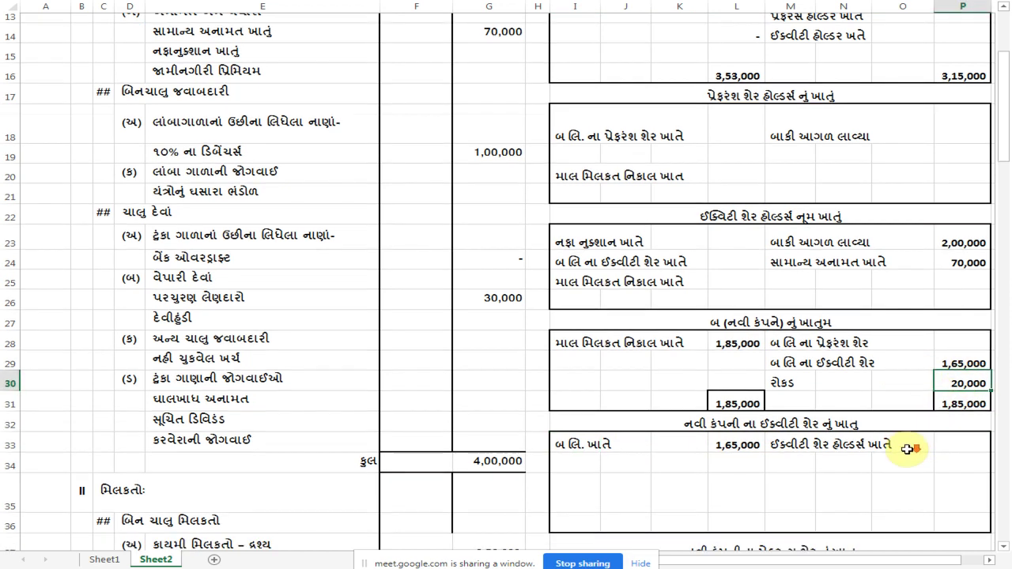
pyautogui.scroll(-3, 906, 449)
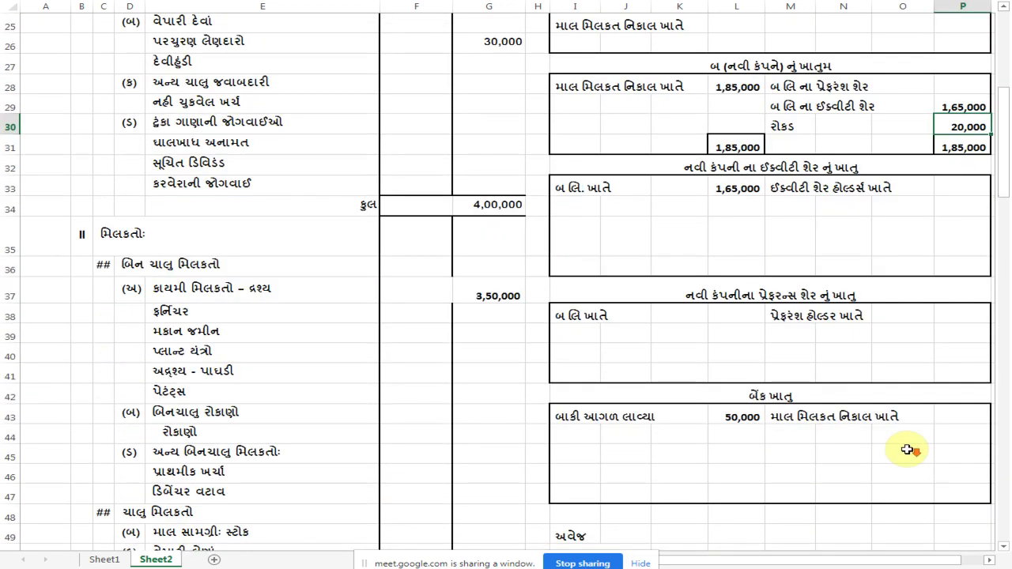
pyautogui.click(731, 431)
pyautogui.write('૨૦૦૦૦')
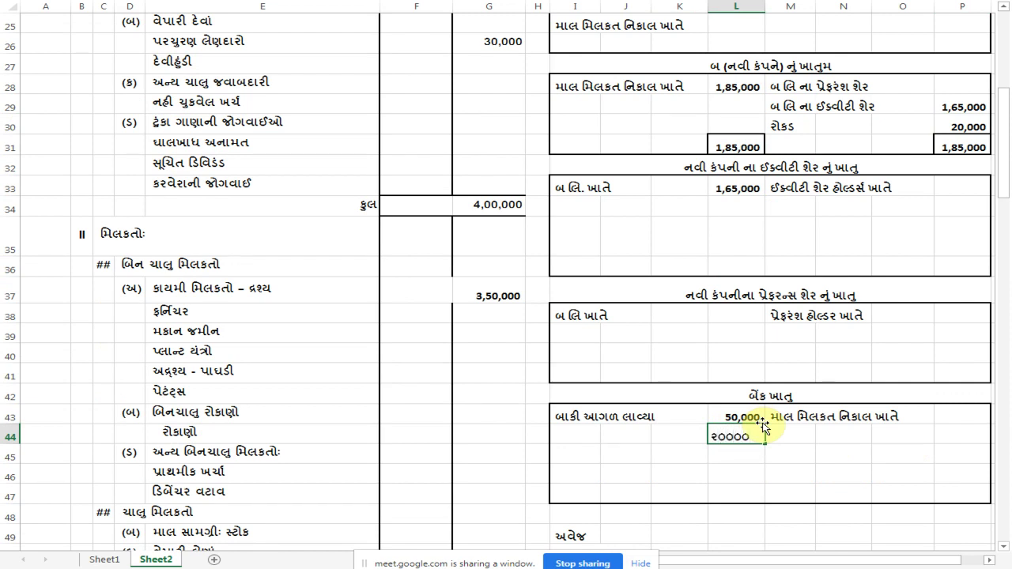
pyautogui.press('Return')
pyautogui.click(594, 435)
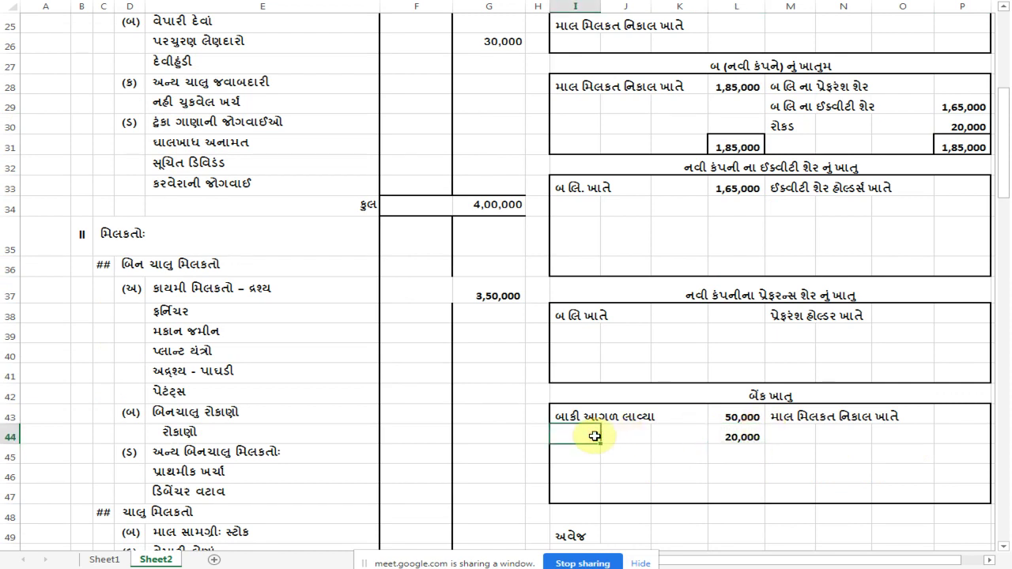
pyautogui.write('બ')
pyautogui.press('BackSpace')
pyautogui.write('નવી કંપની ખાતે')
pyautogui.press('Return')
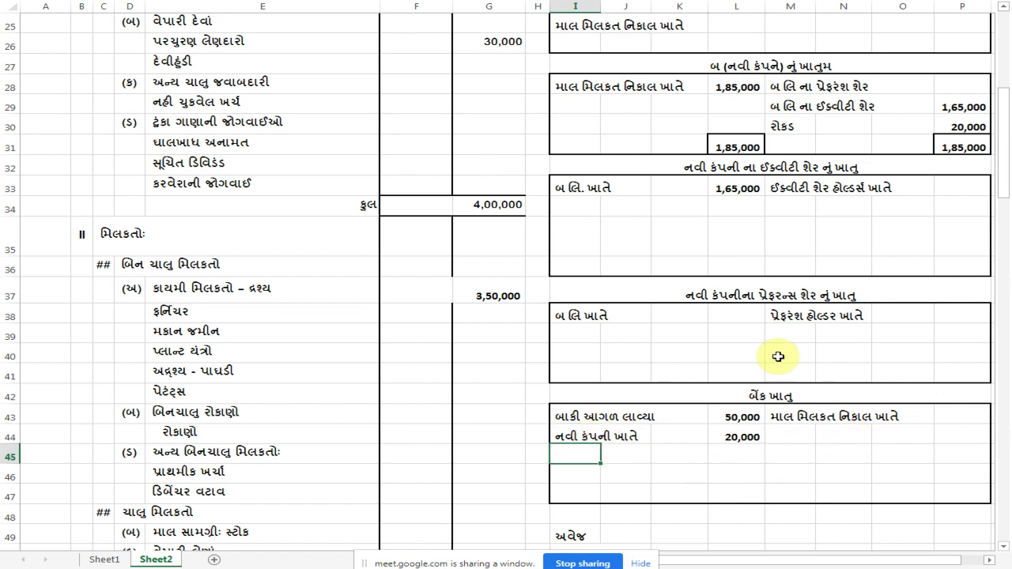
# Step: Enter 3000 in P43 beside માલ મિલકત નિકાલ ખાતે in the bank account
pyautogui.click(911, 431)
pyautogui.click(840, 416)
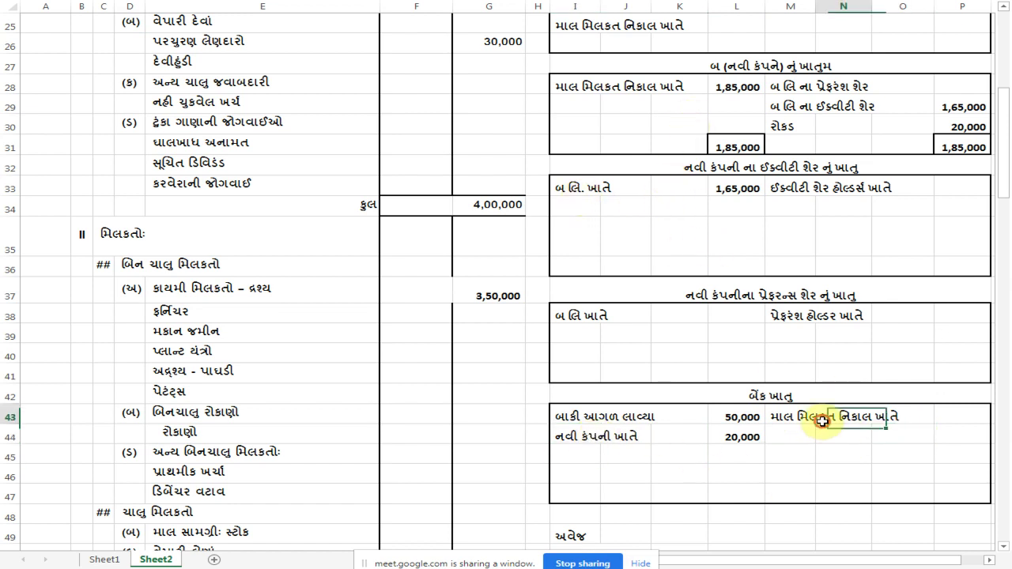
pyautogui.click(941, 416)
pyautogui.write('૨૦૦૦૦')
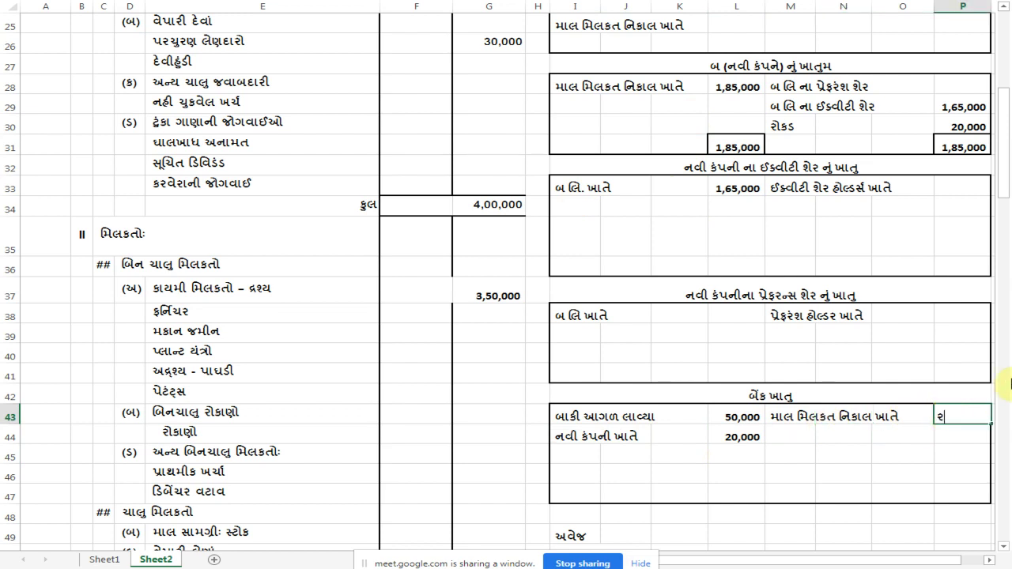
pyautogui.press('BackSpace')
pyautogui.press('BackSpace')
pyautogui.press('BackSpace')
pyautogui.press('BackSpace')
pyautogui.press('BackSpace')
pyautogui.write('૩૦૦૦')
pyautogui.press('Return')
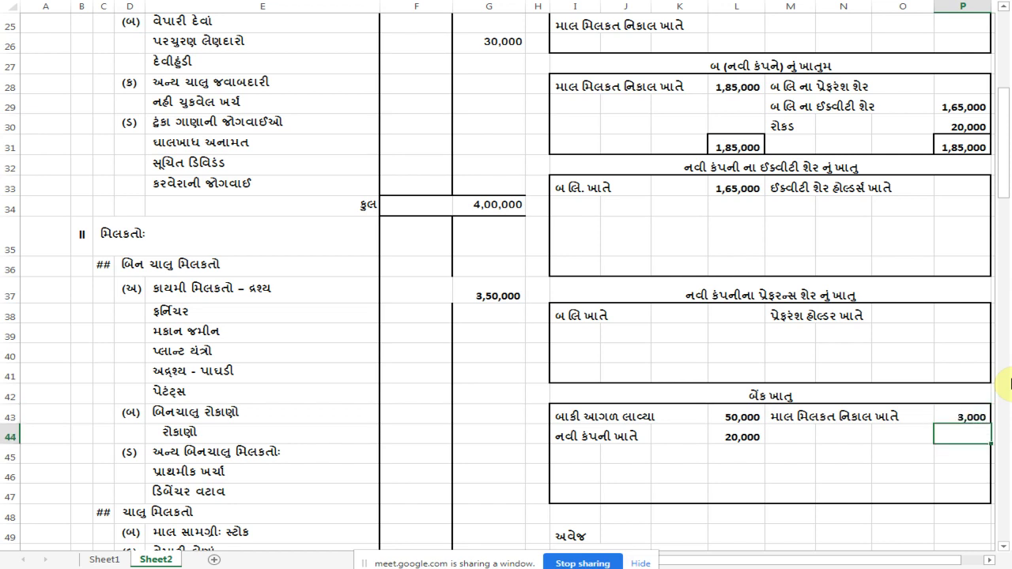
# Step: Total the debit side of the new company's equity share account in L36 with a SUM of L33:L35
pyautogui.scroll(1, 644, 424)
pyautogui.scroll(1, 643, 428)
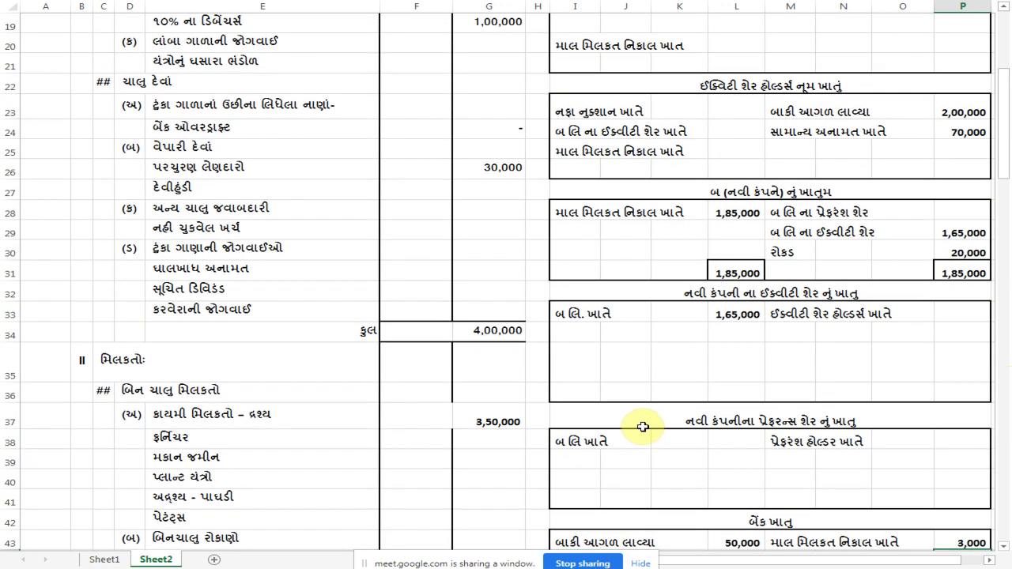
pyautogui.click(721, 317)
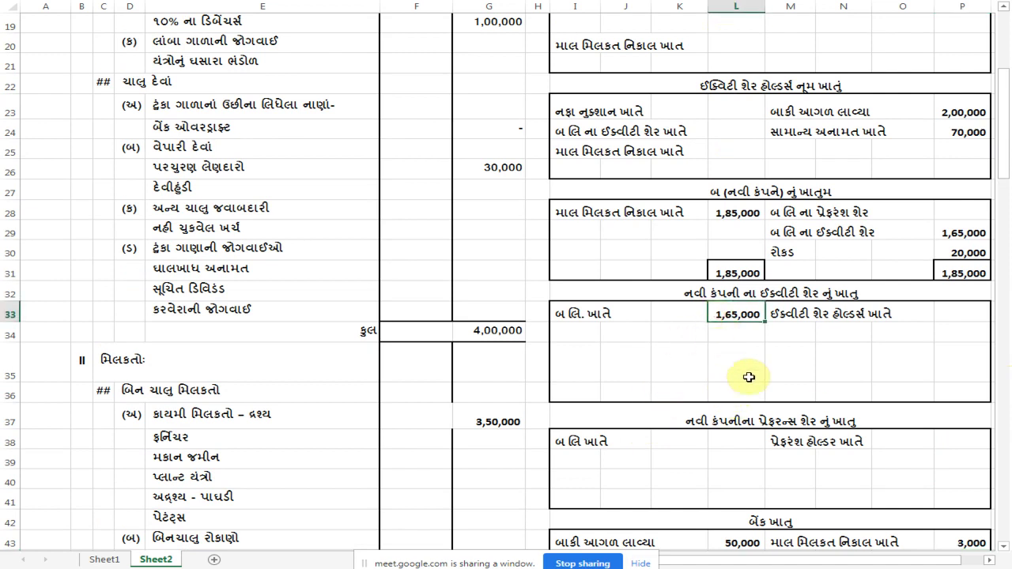
pyautogui.click(738, 389)
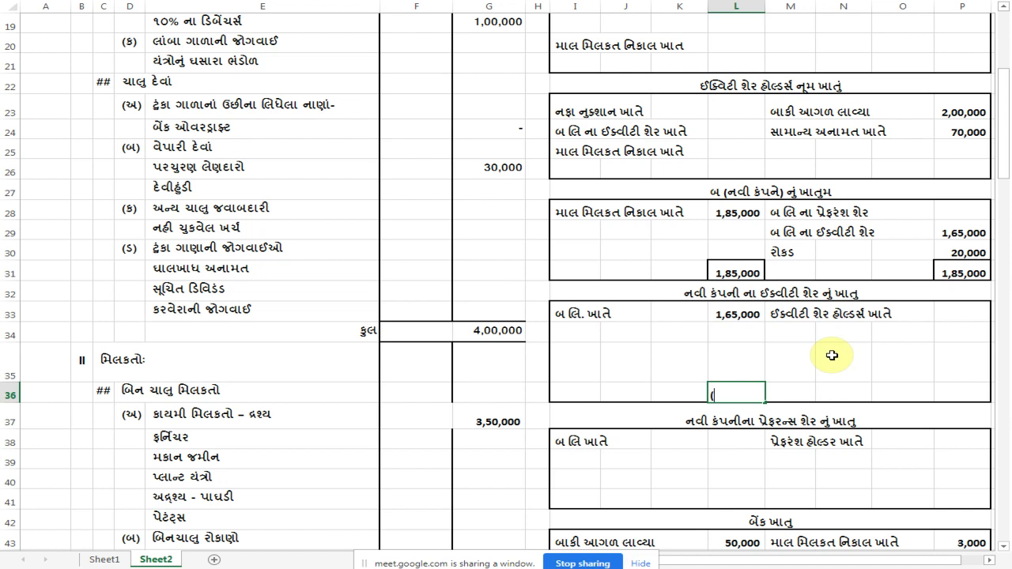
pyautogui.press('BackSpace')
pyautogui.write('=sum')
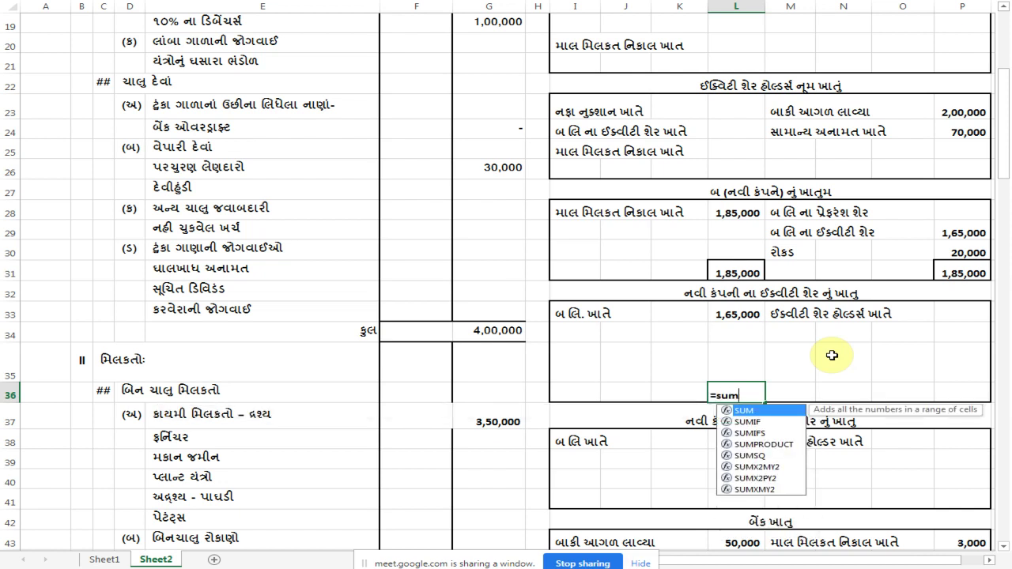
pyautogui.write('(')
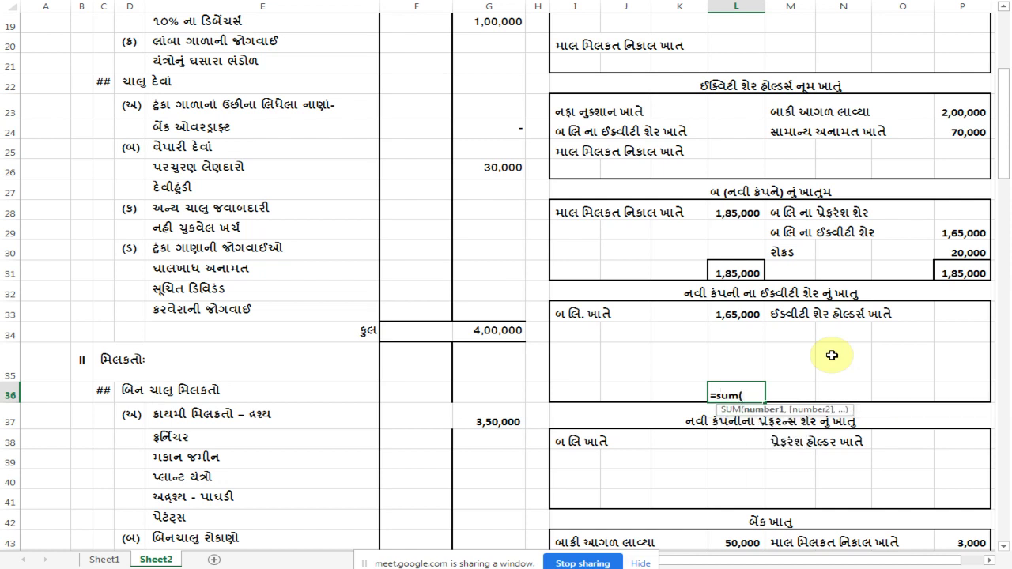
pyautogui.press('Up')
pyautogui.hotkey('shift', 'Up')
pyautogui.hotkey('shift', 'Up')
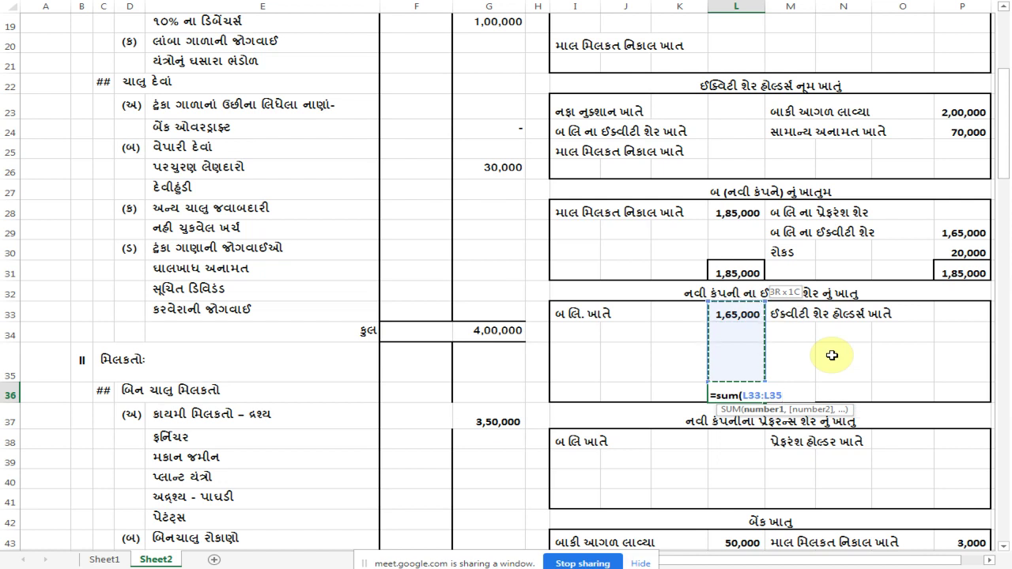
pyautogui.press('Return')
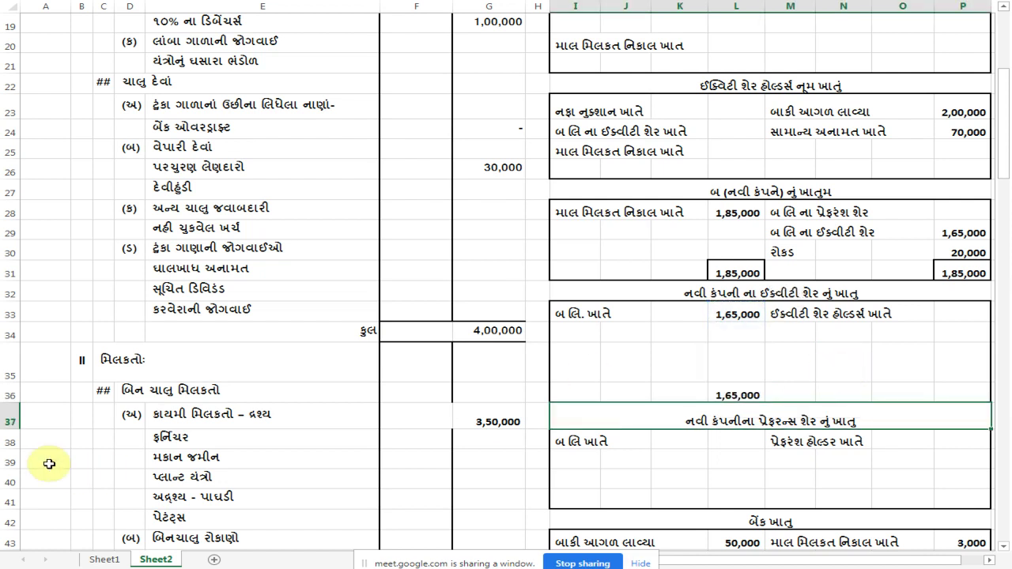
# Step: Reduce the height of row 35 and enter 165000 in P36 as the credit total of the new company's equity share account
pyautogui.moveTo(18, 382); pyautogui.dragTo(18, 364)
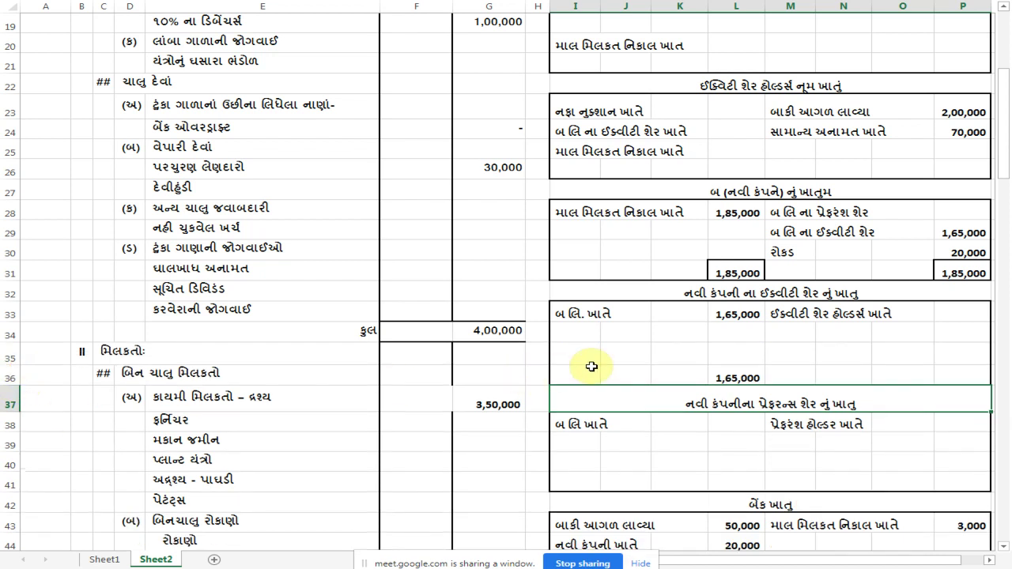
pyautogui.click(780, 357)
pyautogui.click(731, 378)
pyautogui.click(940, 377)
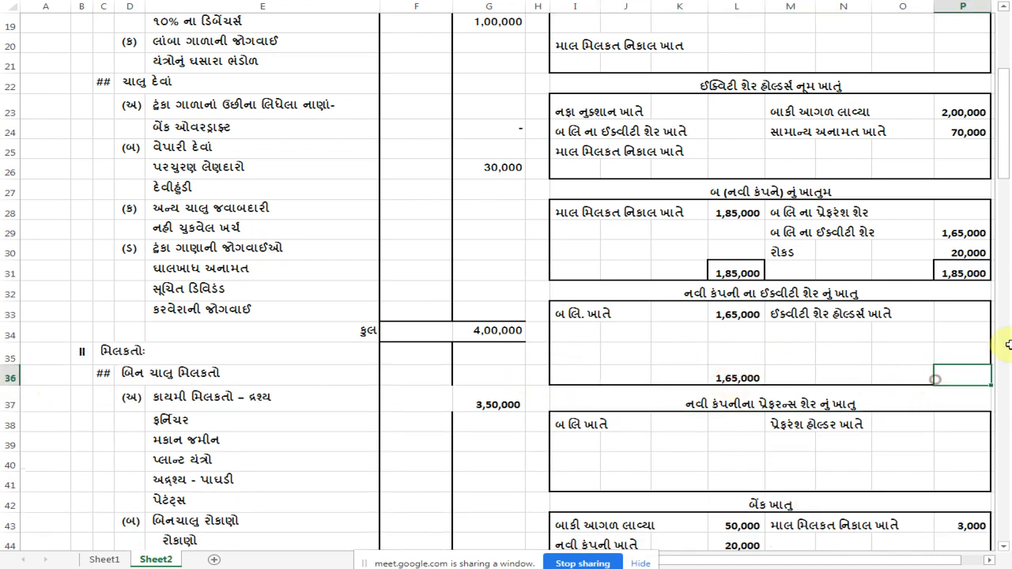
pyautogui.write('165000')
pyautogui.press('Return')
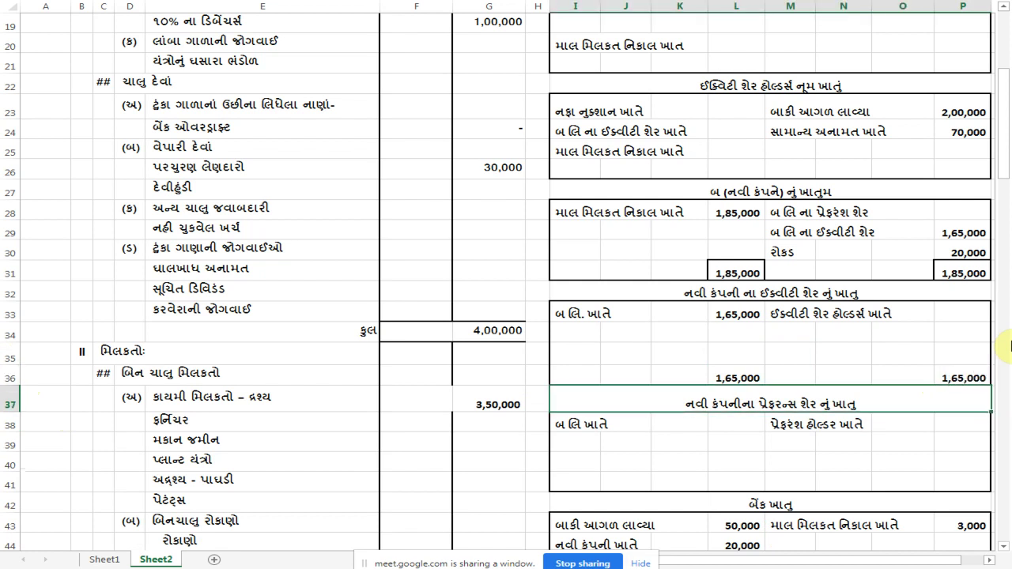
# Step: Enter 165000 in P33 beside ઈક્વીટી શેર હોલ્ડર્સ ખાતે in the new company's equity share account
pyautogui.click(960, 311)
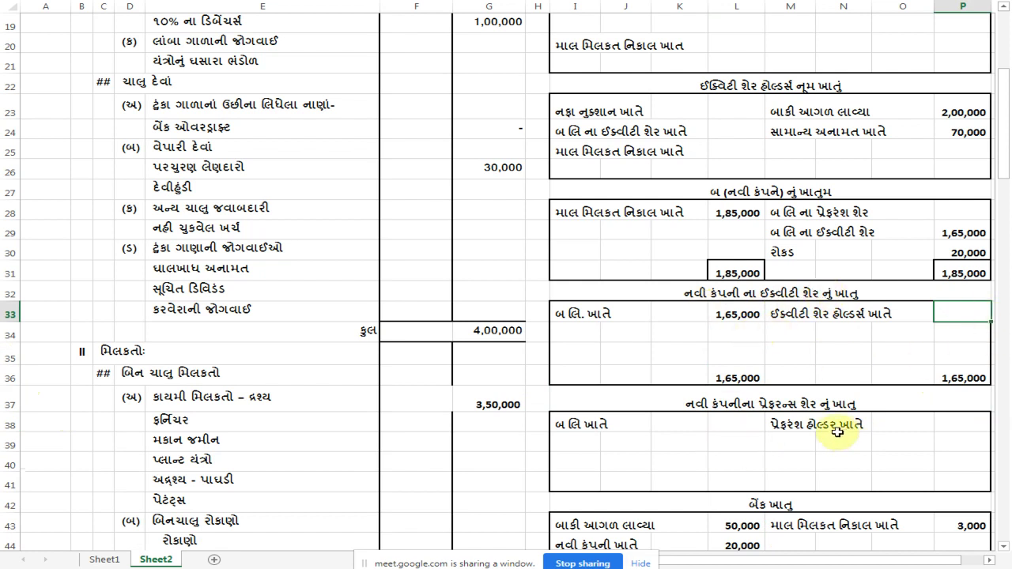
pyautogui.write('165000')
pyautogui.press('Return')
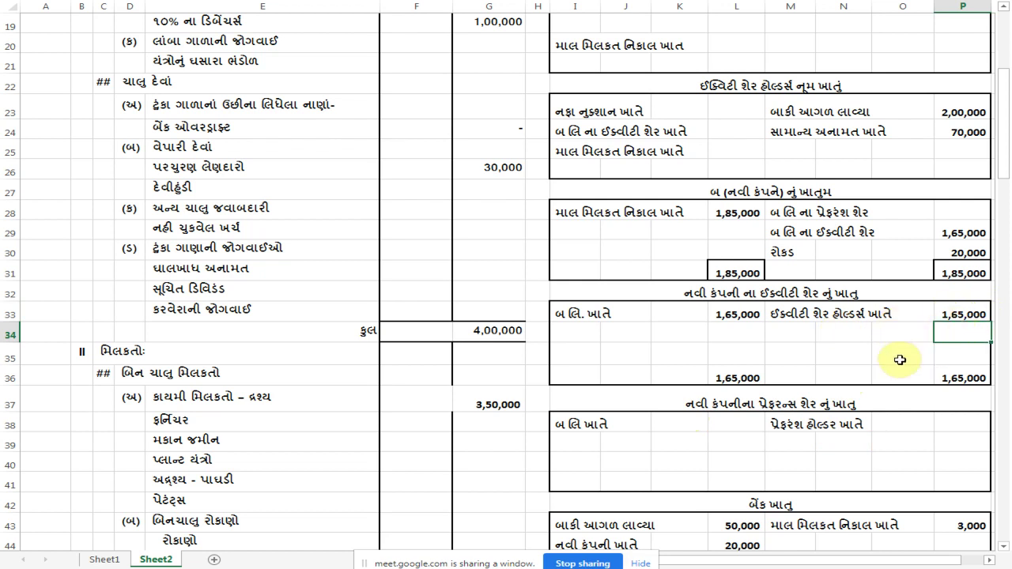
# Step: Enter 165000 in L24 beside બ લિ ના ઈક્વીટી શેર ખાતે in the equity shareholders' account
pyautogui.scroll(2, 885, 340)
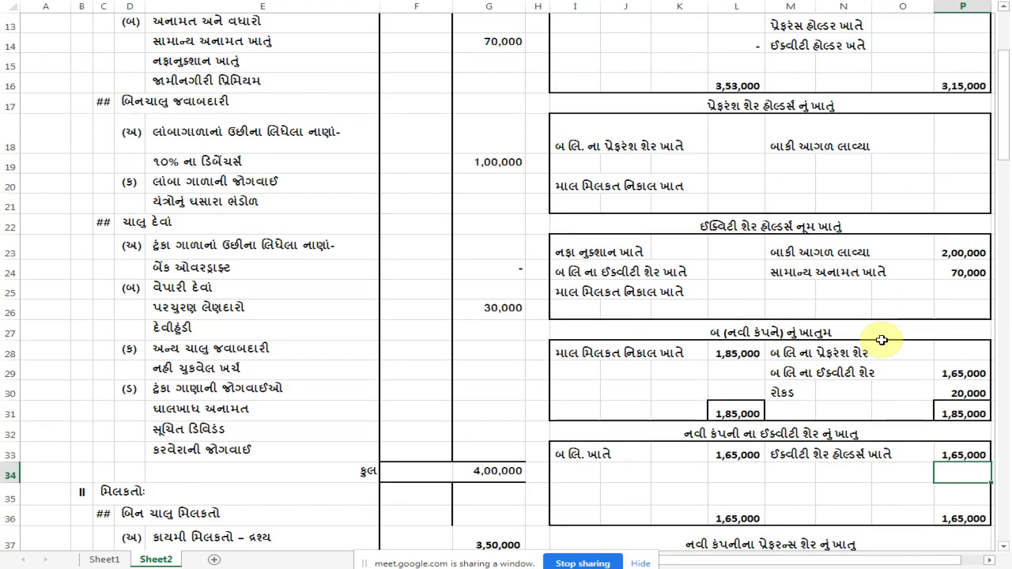
pyautogui.click(737, 226)
pyautogui.click(951, 457)
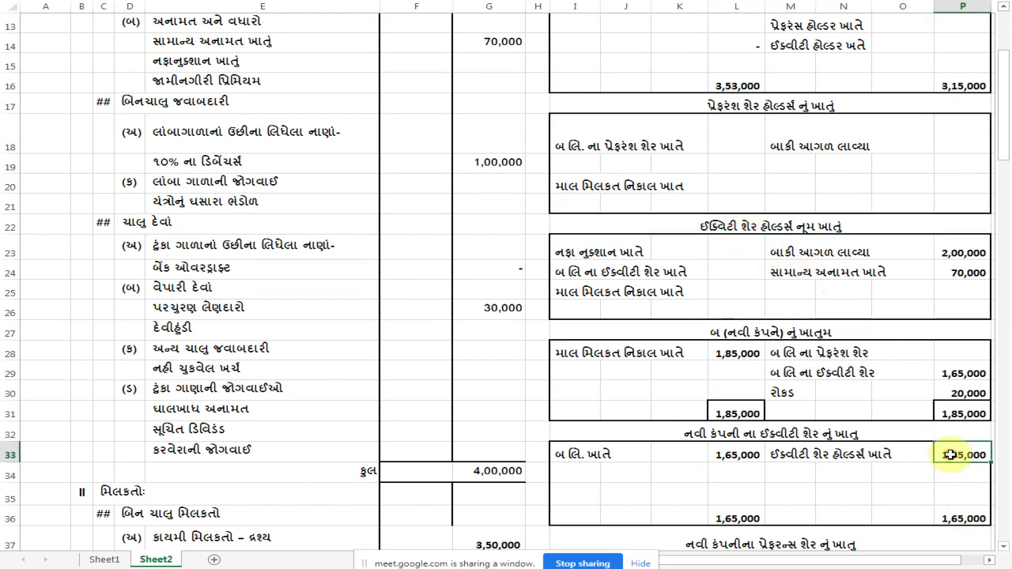
pyautogui.click(737, 272)
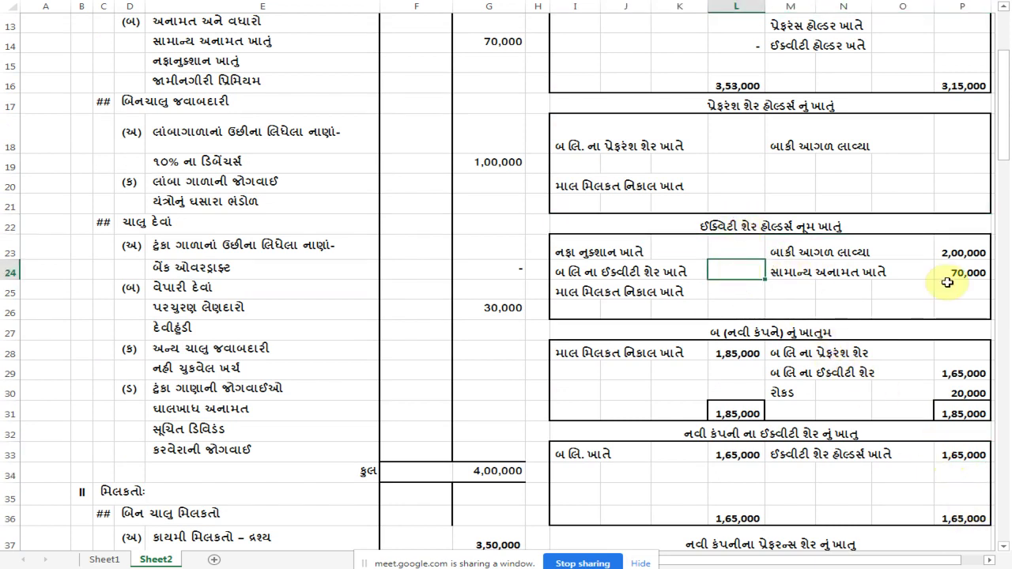
pyautogui.write('165000')
pyautogui.press('Return')
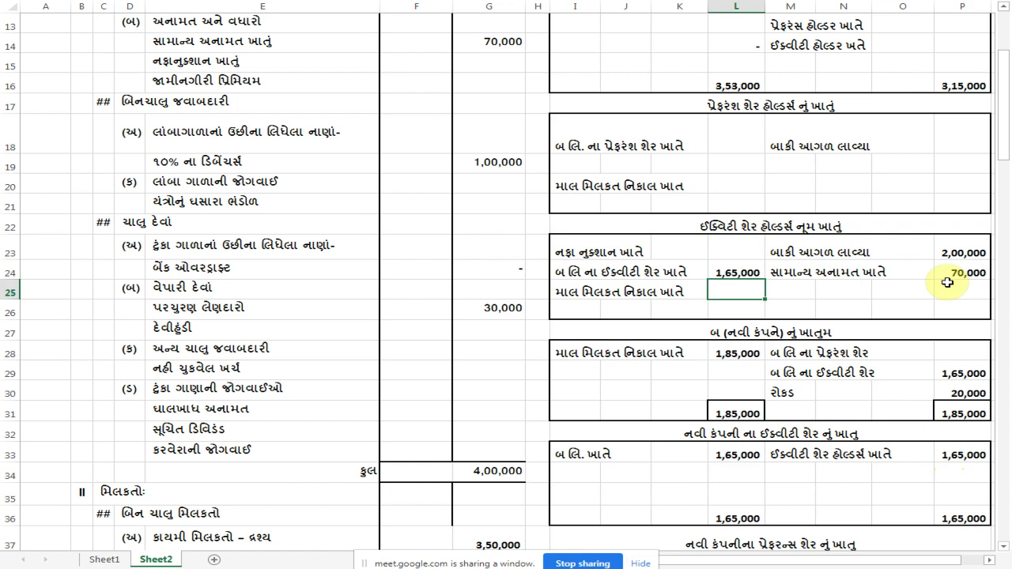
# Step: Enter the balancing amount 38000 in P14 beside ઈક્વીટી હોલ્ડર ખતે in the માલ મિલકત નિકાલ ખાતું
pyautogui.scroll(-3, 682, 289)
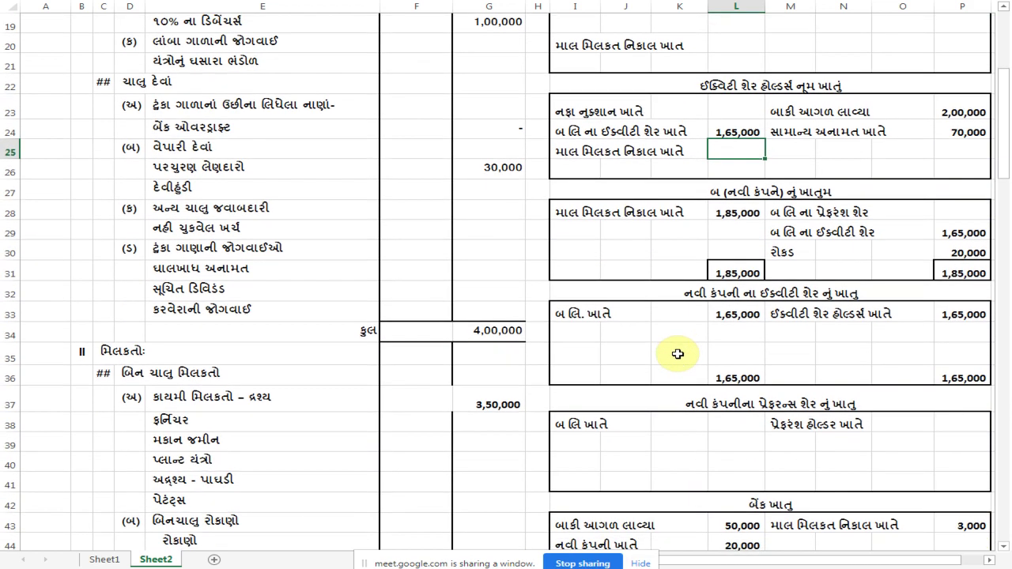
pyautogui.scroll(-1, 677, 352)
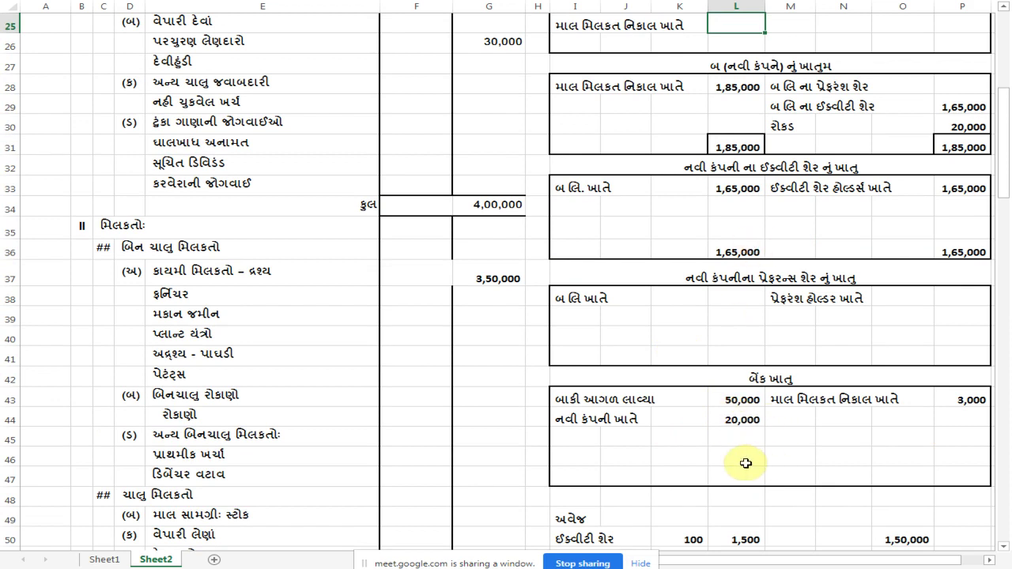
pyautogui.scroll(5, 740, 444)
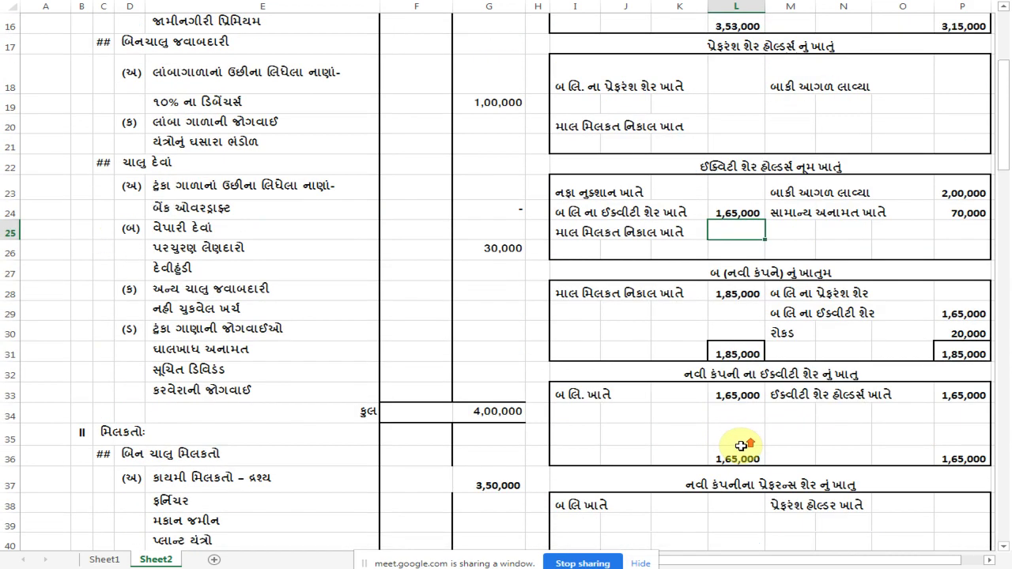
pyautogui.scroll(3, 740, 441)
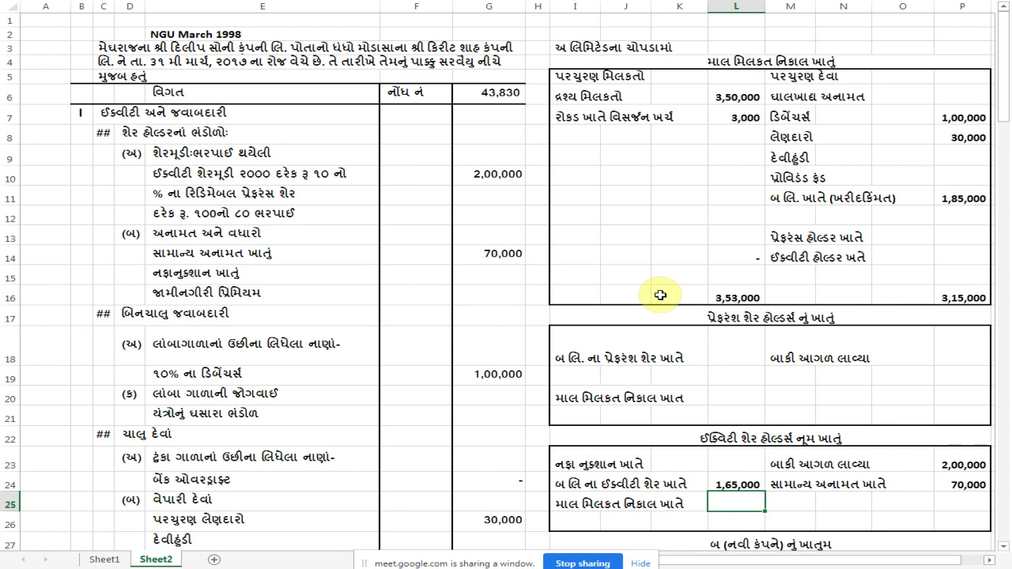
pyautogui.click(732, 298)
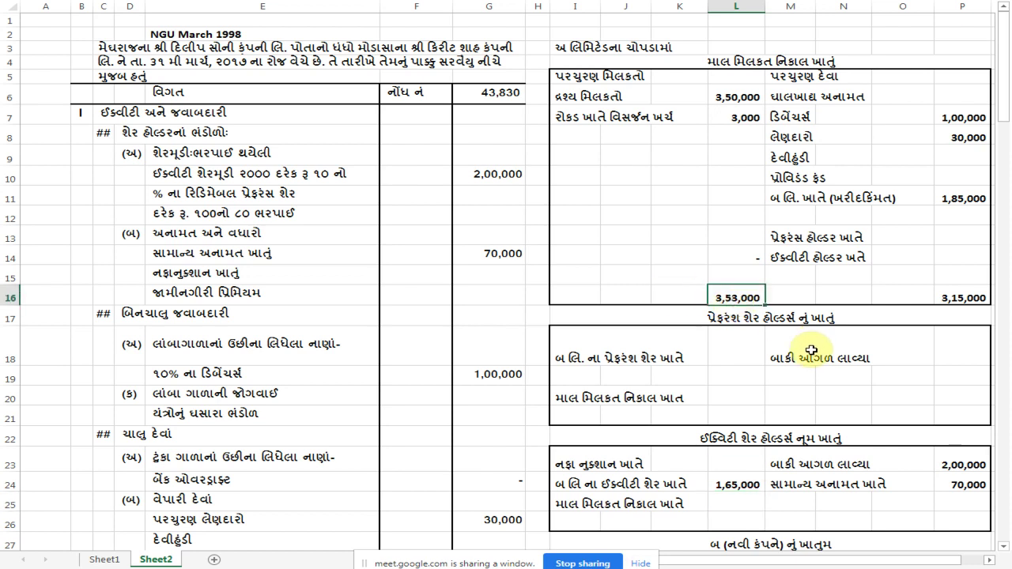
pyautogui.click(978, 301)
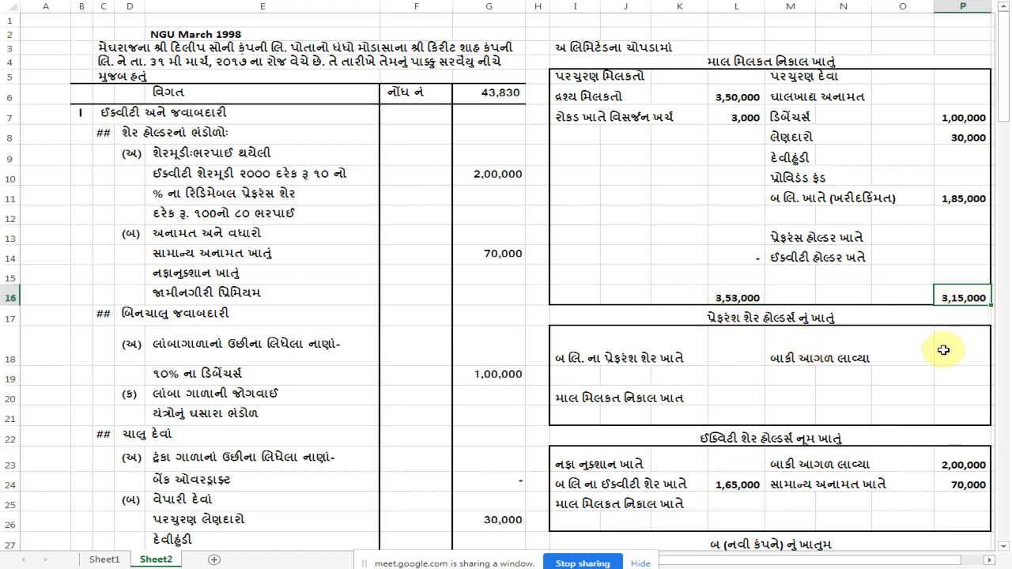
pyautogui.click(958, 256)
pyautogui.write('38000')
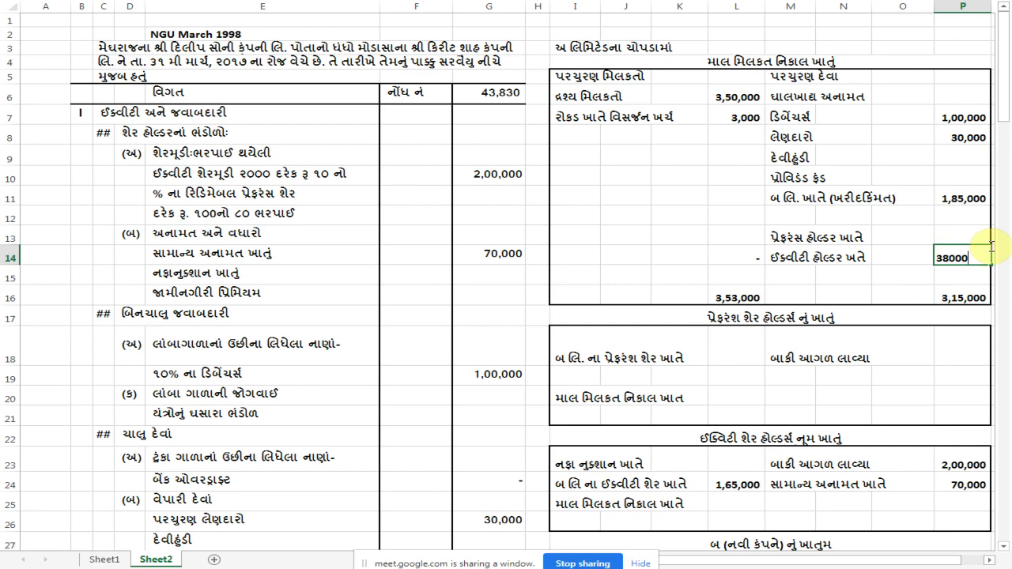
pyautogui.press('Return')
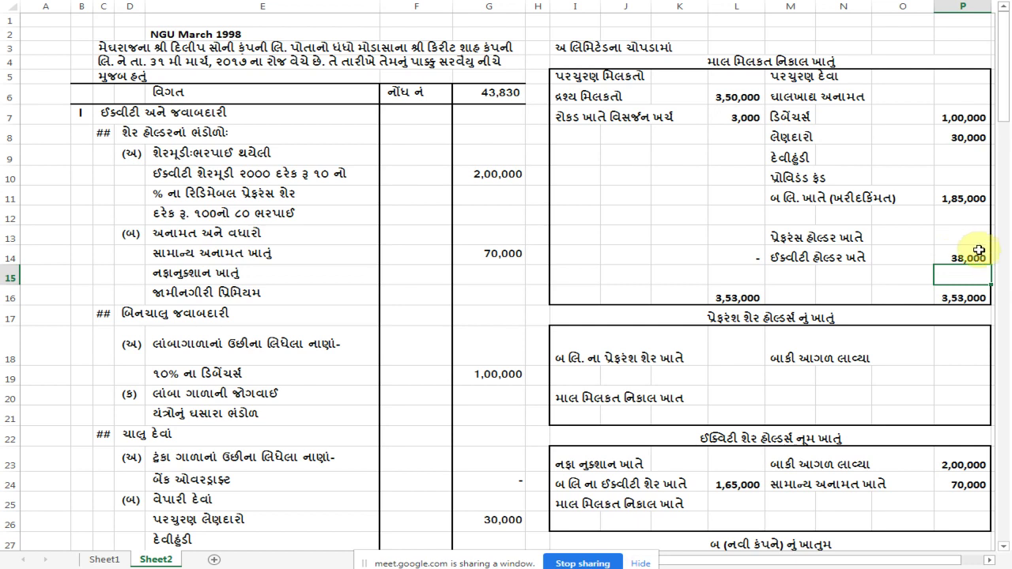
# Step: Enter 38000 in L25 beside માલ મિલકત નિકાલ ખાતે in the equity shareholders' account
pyautogui.click(704, 506)
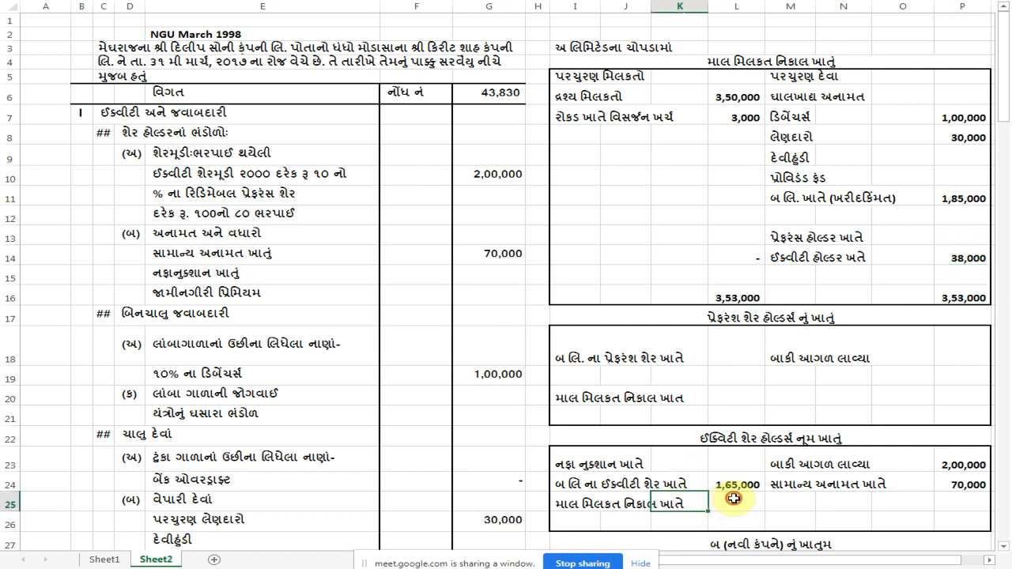
pyautogui.click(721, 501)
pyautogui.write('38000')
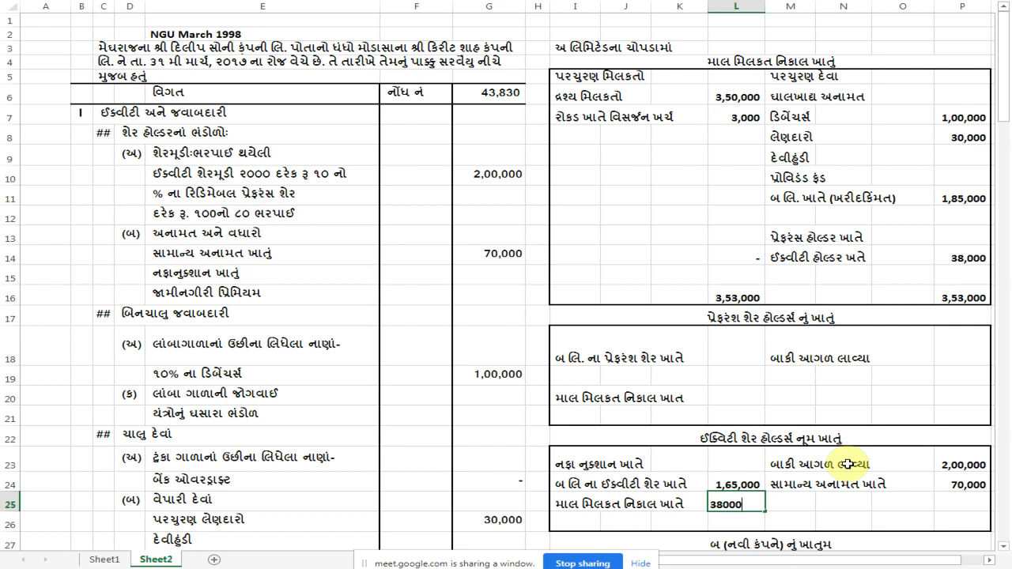
pyautogui.press('Return')
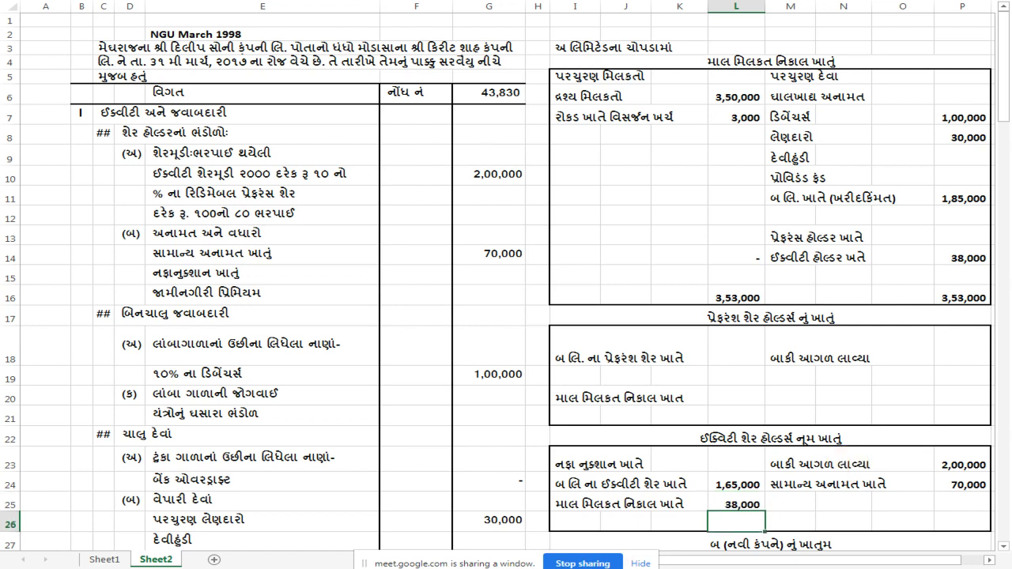
# Step: Enter 70000 as the total on both sides of the બેંક ખાતુ, in L47 and P47
pyautogui.scroll(-2, 651, 431)
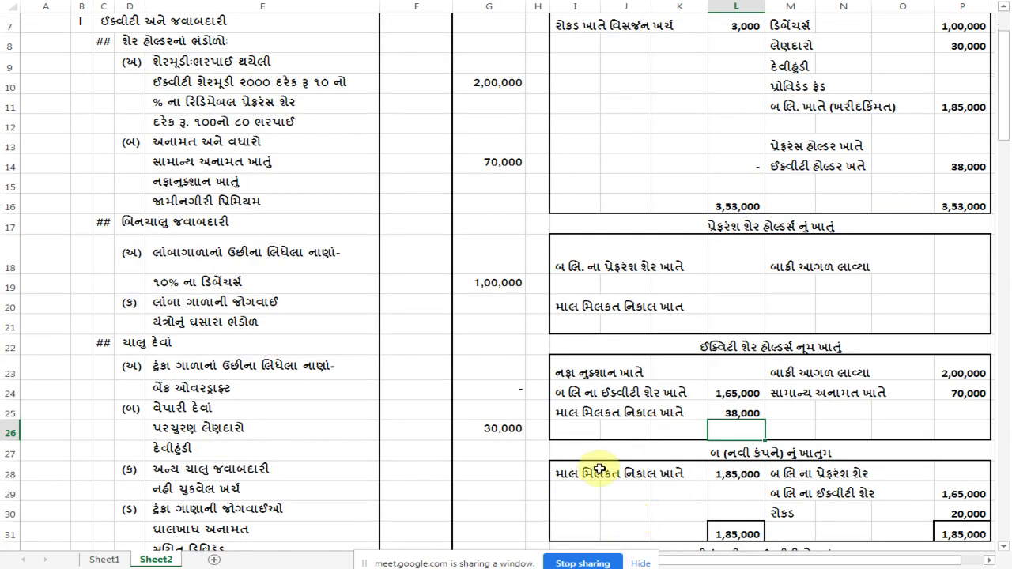
pyautogui.scroll(-1, 540, 468)
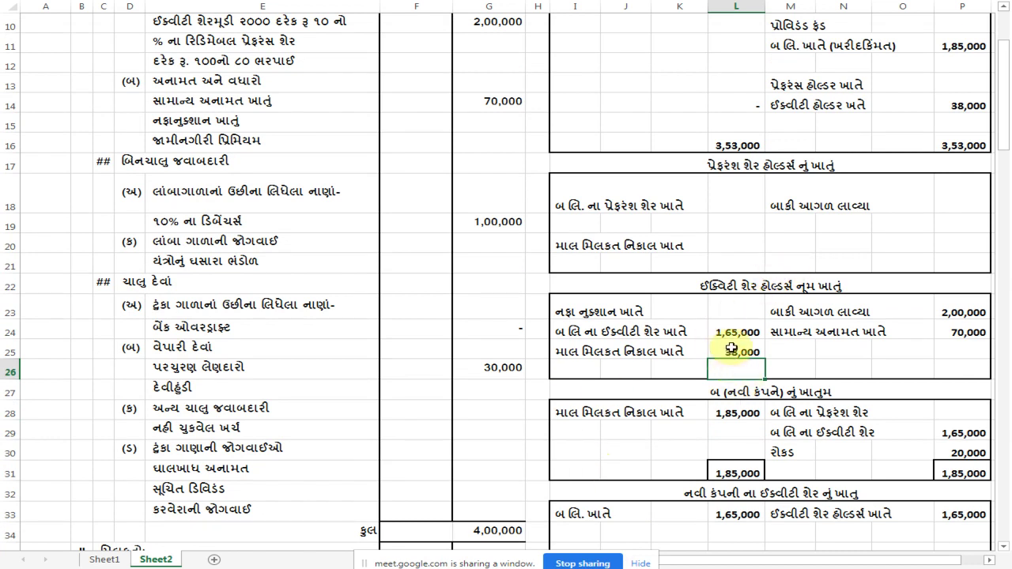
pyautogui.scroll(-1, 743, 385)
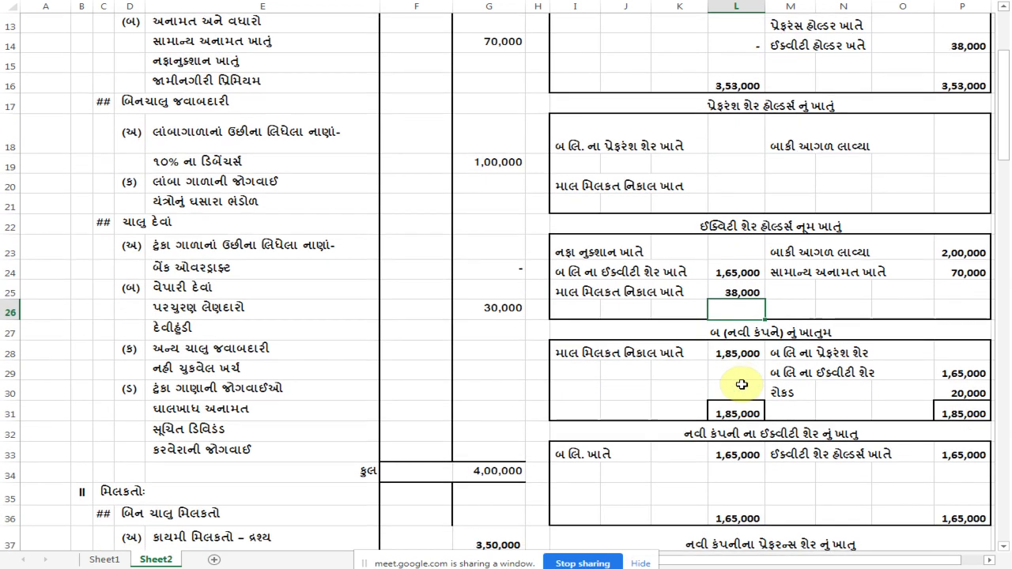
pyautogui.scroll(-2, 742, 384)
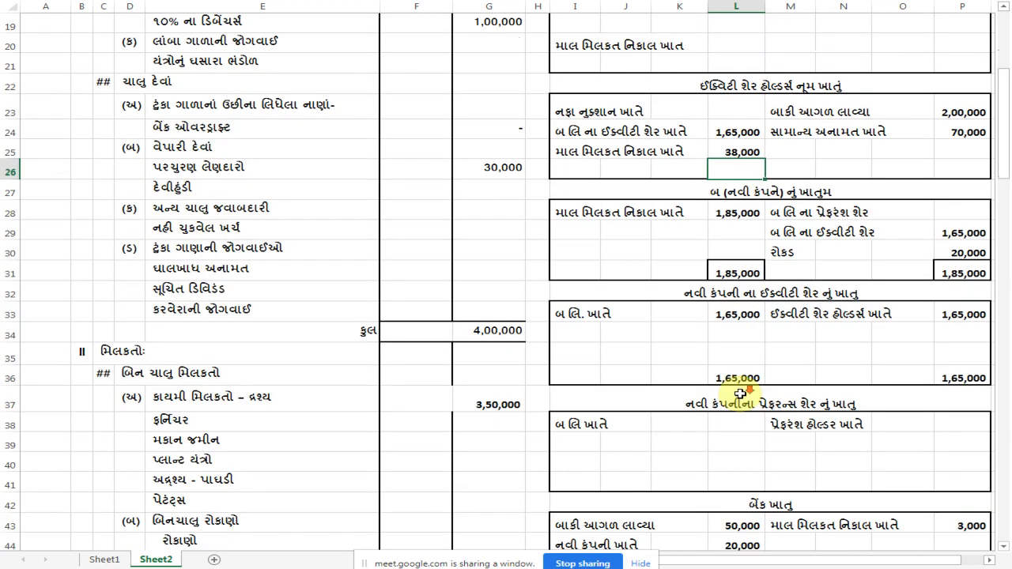
pyautogui.scroll(-1, 740, 393)
pyautogui.scroll(-2, 740, 393)
pyautogui.click(739, 409)
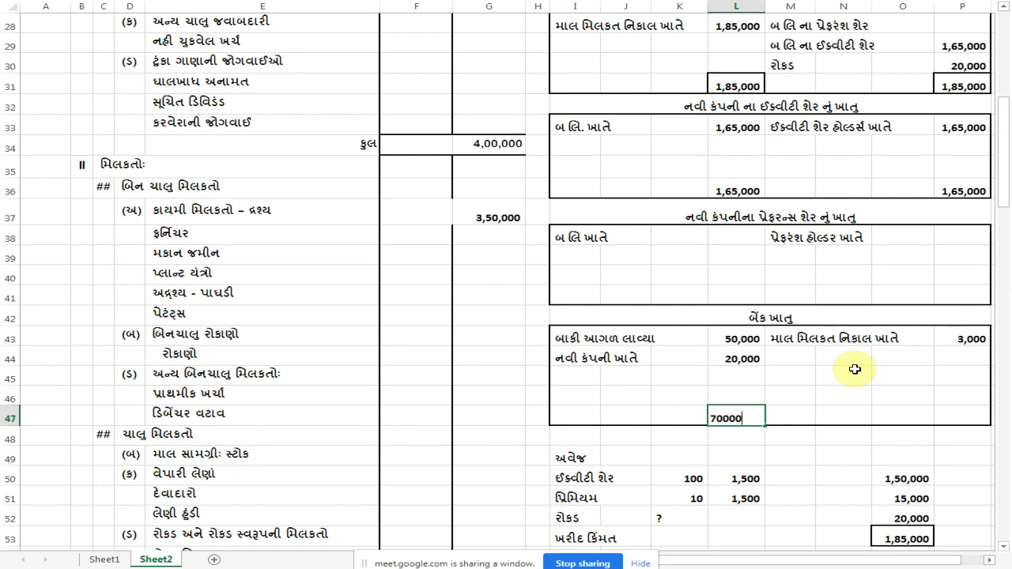
pyautogui.press('Tab')
pyautogui.press('Tab')
pyautogui.press('Tab')
pyautogui.press('Tab')
pyautogui.write('70,000')
pyautogui.press('Return')
pyautogui.press('Up')
# Step: Enter the balancing amount 67,000 in P45 on the credit side of the bank account
pyautogui.click(974, 369)
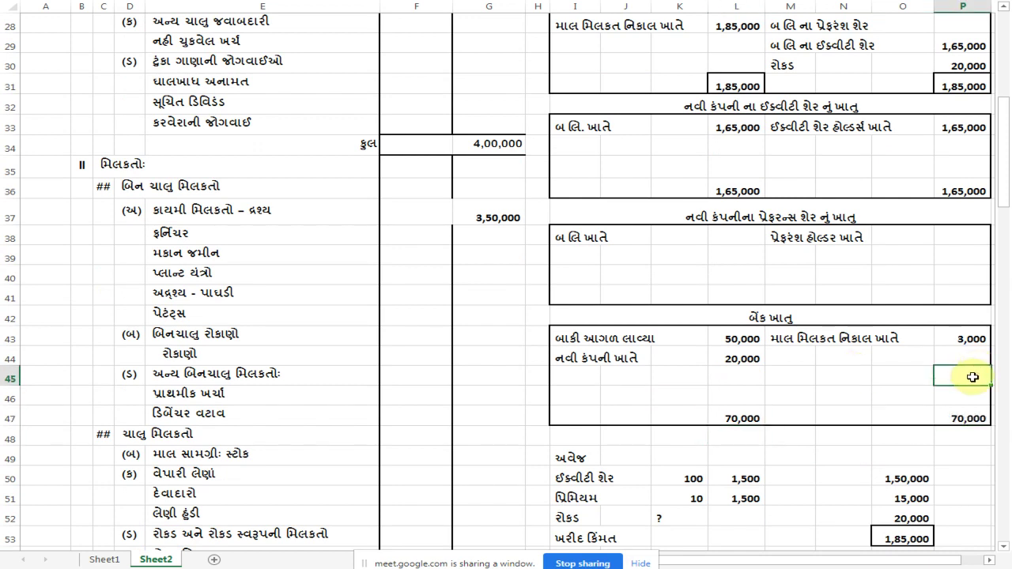
pyautogui.write('67')
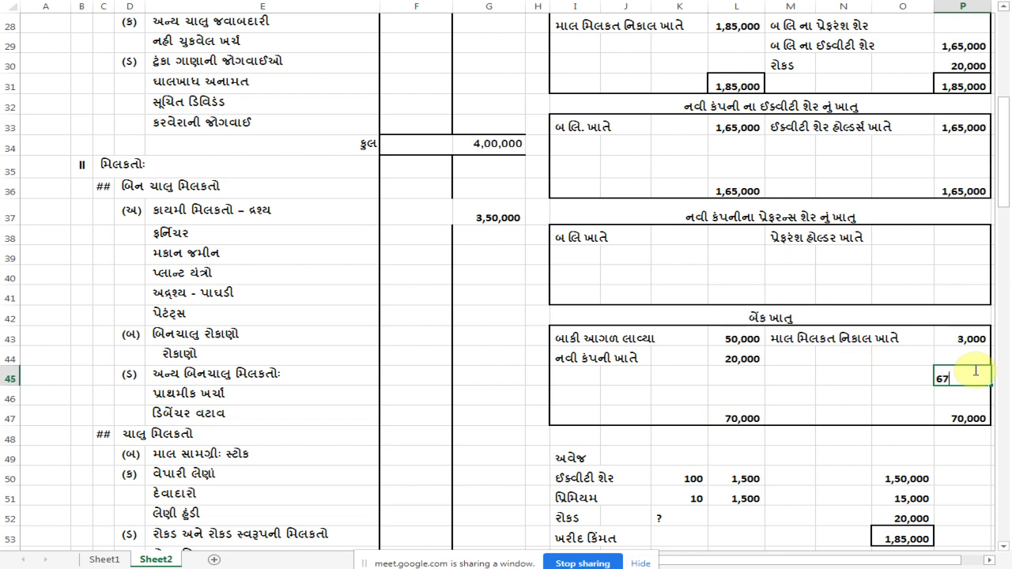
pyautogui.write(',000')
pyautogui.press('Return')
pyautogui.press('Up')
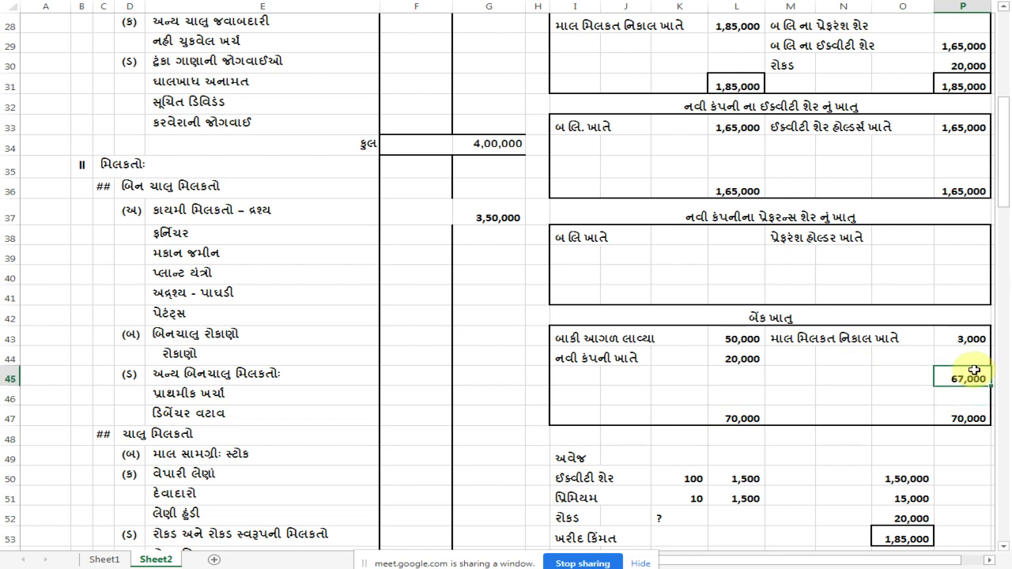
# Step: Label the 67,000 credit entry in the bank account as ઈક્વીટી હોલ્ડર્સ ખાતે in M45
pyautogui.press('Left')
pyautogui.press('Left')
pyautogui.press('Left')
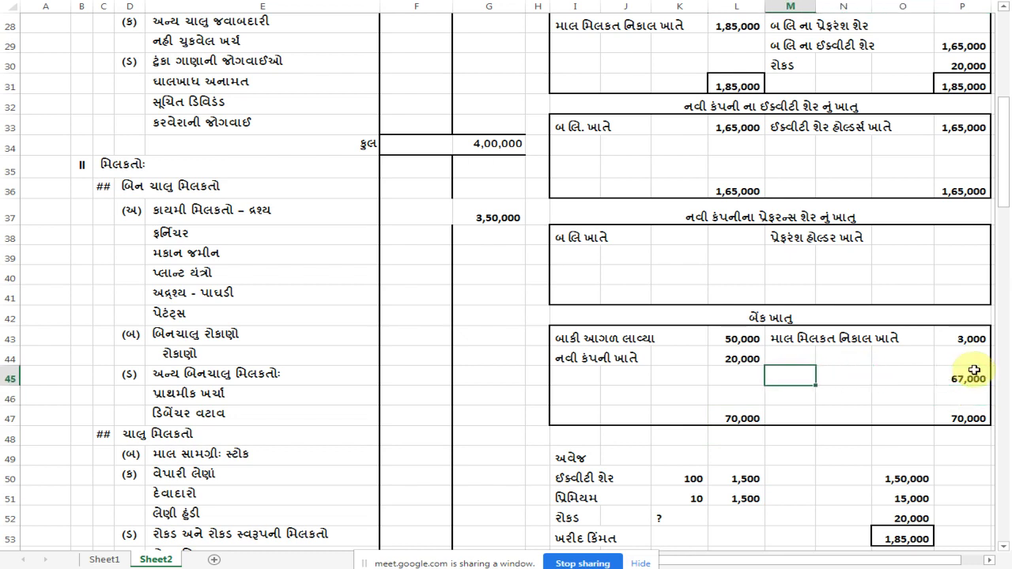
pyautogui.write('ek')
pyautogui.write('ઈક્વી')
pyautogui.write('ટી હો')
pyautogui.write('લ્ડર્સ')
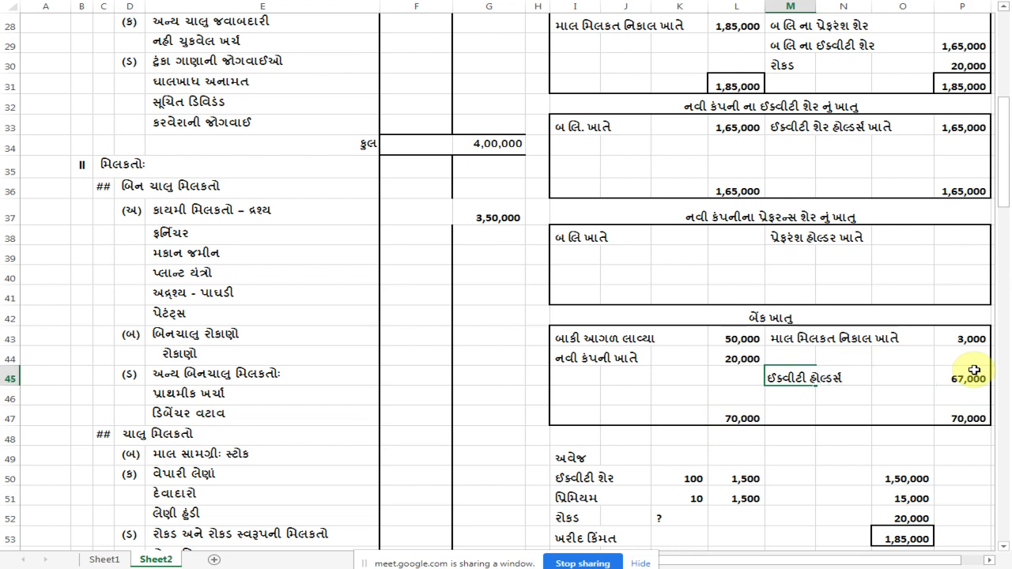
pyautogui.write(' ખાતે')
pyautogui.press('Return')
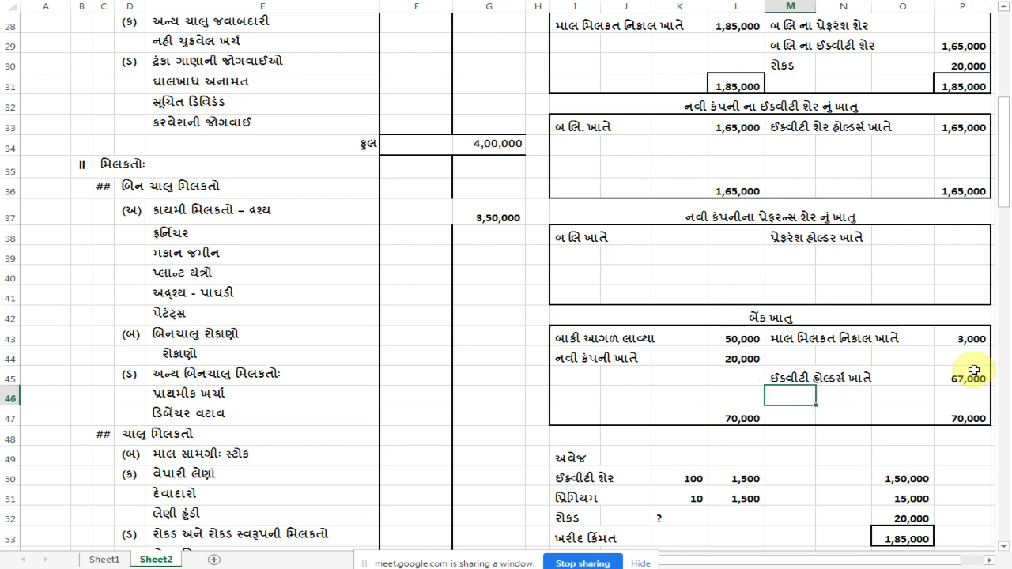
# Step: In the equity shareholders' account, replace the label in I23 with રોકડ બેંક ખાતે and enter 67,000 in L23
pyautogui.scroll(6, 865, 378)
pyautogui.scroll(2, 810, 339)
pyautogui.scroll(-1, 807, 338)
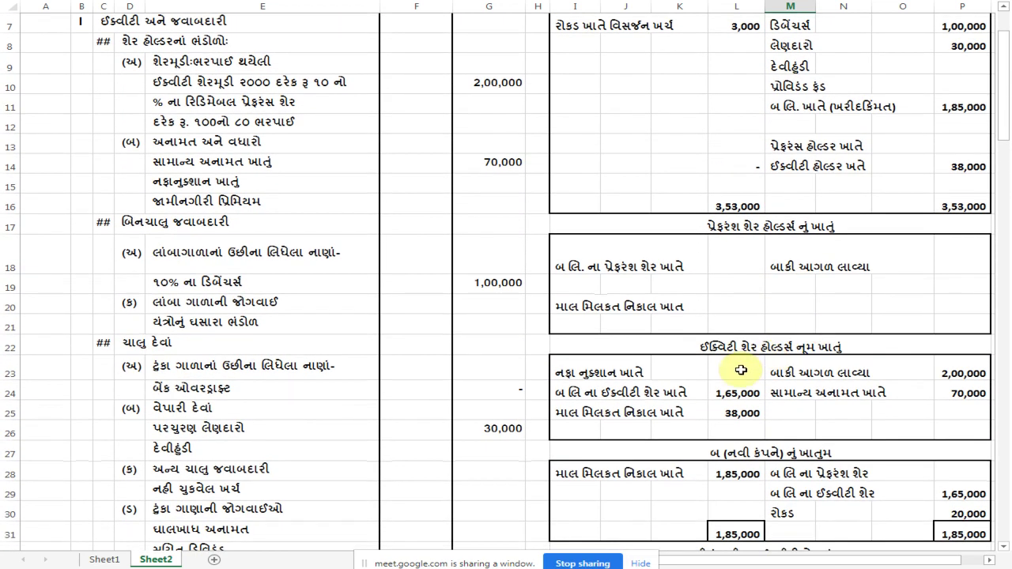
pyautogui.click(585, 372)
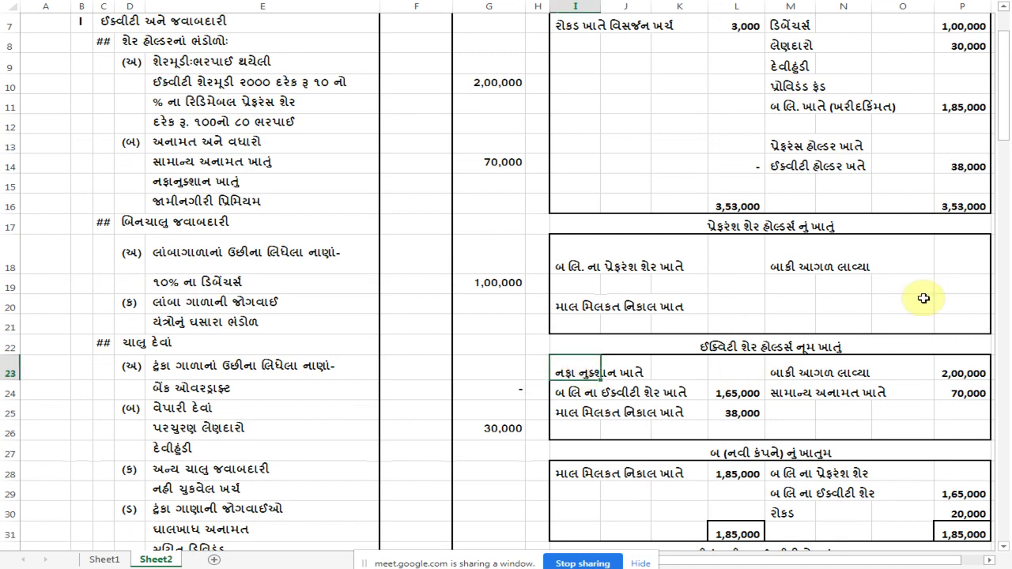
pyautogui.write('રોકડ બ')
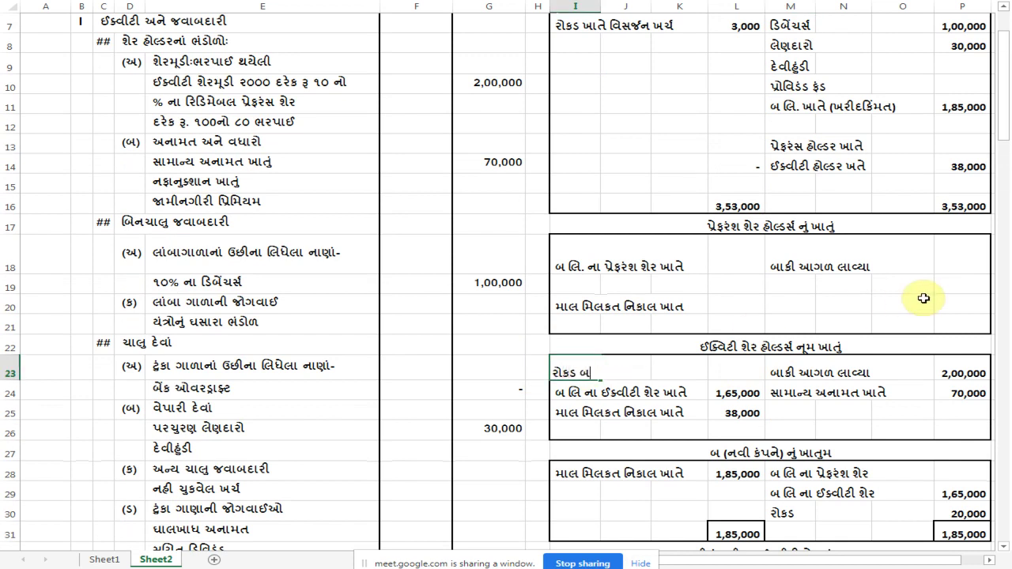
pyautogui.write('ેંક ખાતે')
pyautogui.press('Tab')
pyautogui.press('Tab')
pyautogui.press('Tab')
pyautogui.write('ડઝ૦૦૦')
pyautogui.press('Return')
# Step: Total the debit side of the equity shareholders' account in L26 with a SUM of L23:L25
pyautogui.click(737, 425)
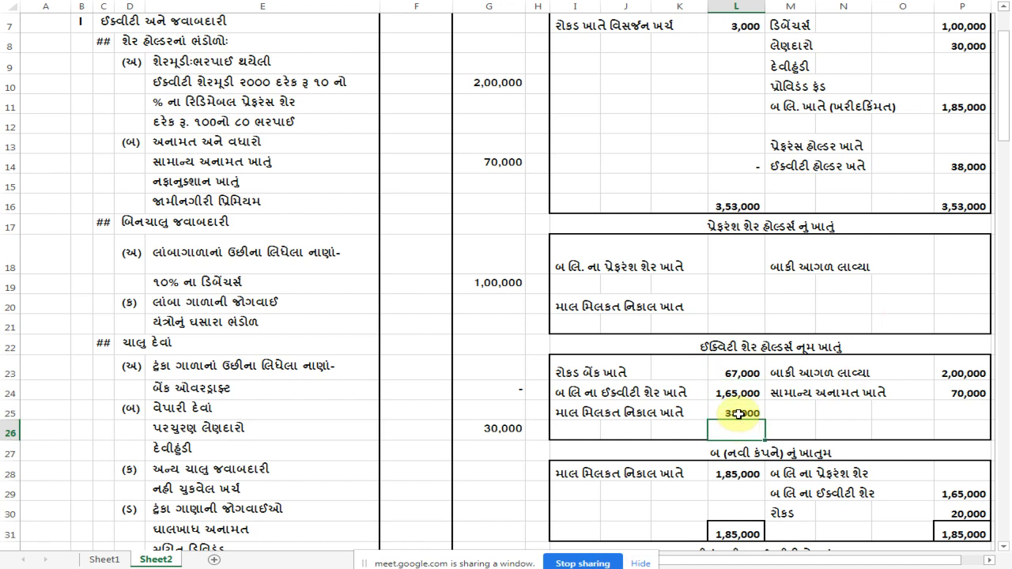
pyautogui.press('BackSpace')
pyautogui.press('BackSpace')
pyautogui.write('=sum(')
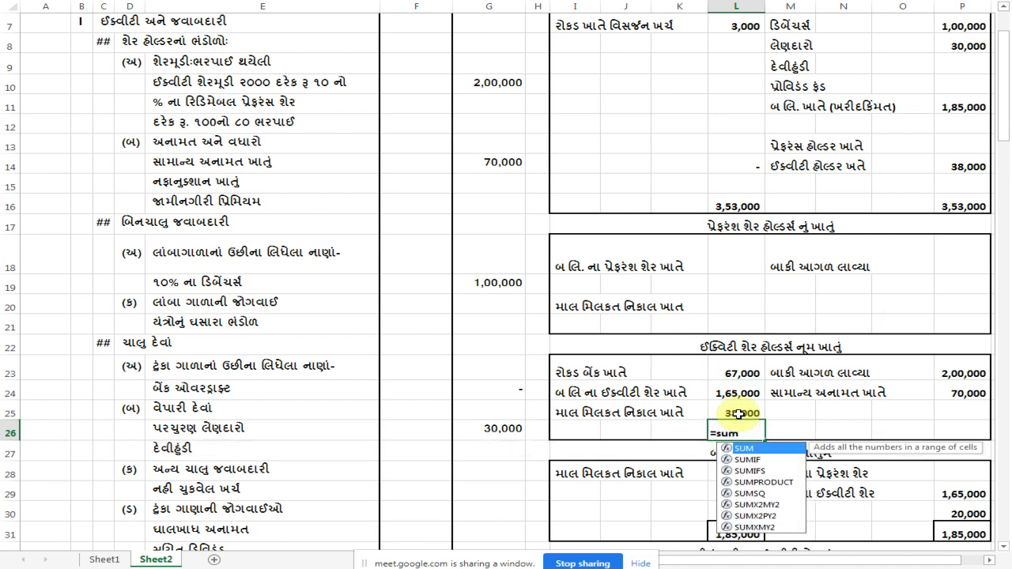
pyautogui.click(737, 413)
pyautogui.hotkey('shift', 'Up')
pyautogui.hotkey('shift', 'Up')
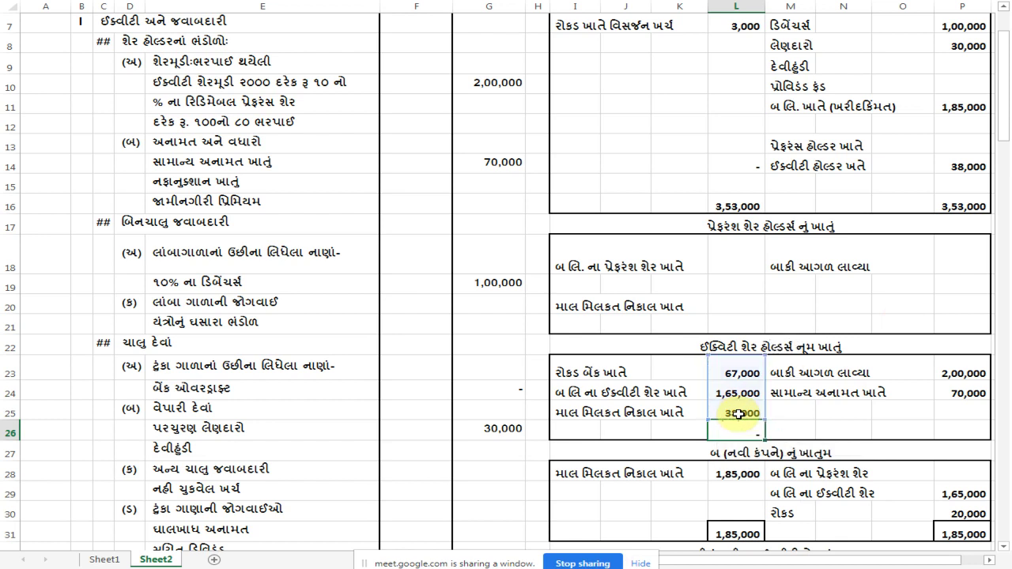
pyautogui.press('Return')
# Step: Enter 2,70,000 in P26 as the credit-side total of the equity shareholders' account
pyautogui.press('Right')
pyautogui.press('Right')
pyautogui.press('Right')
pyautogui.press('Right')
pyautogui.press('Right')
pyautogui.press('Right')
pyautogui.press('Left')
pyautogui.press('Left')
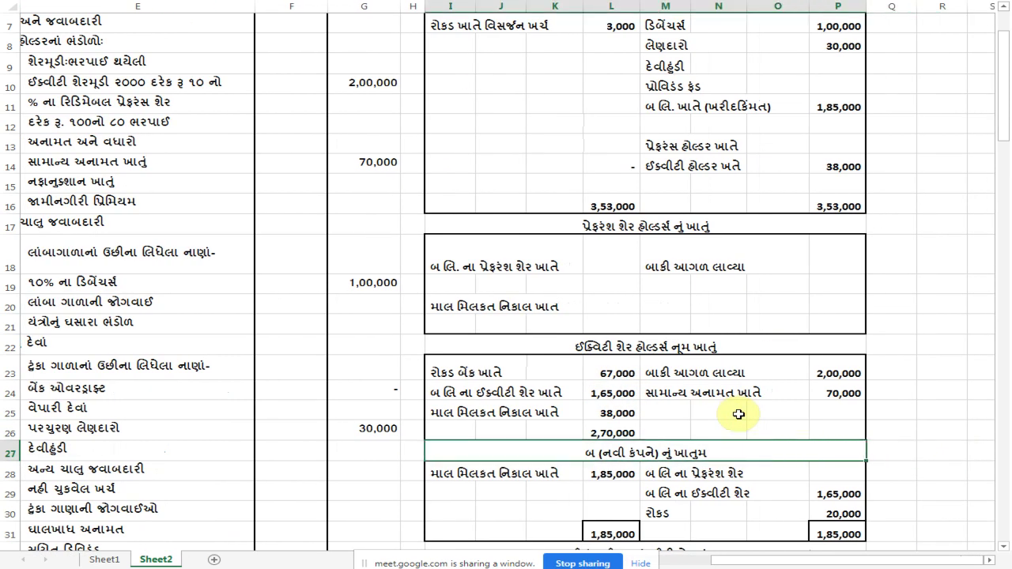
pyautogui.press('Up')
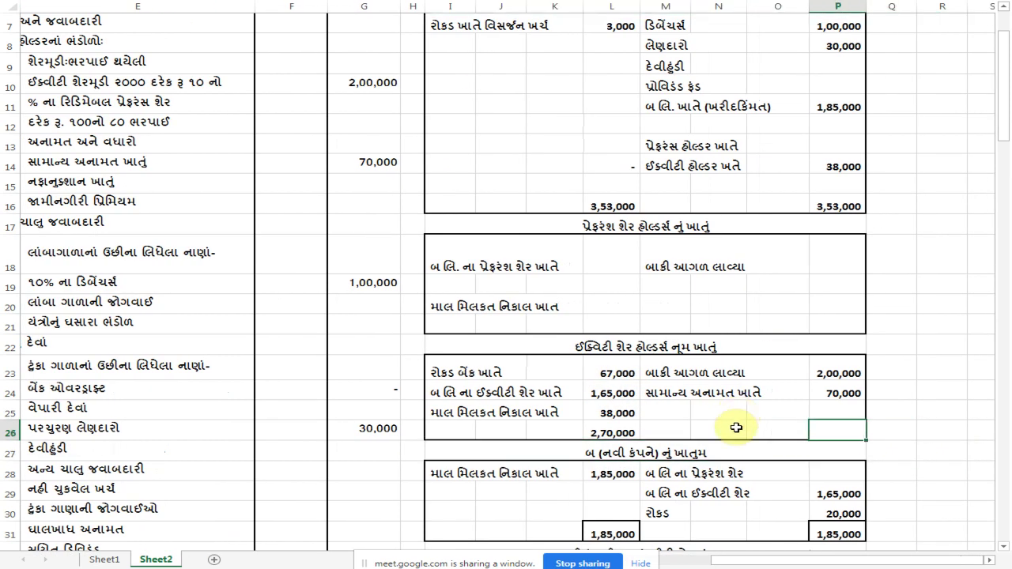
pyautogui.write('2,70,000')
pyautogui.press('Return')
pyautogui.moveTo(734, 565); pyautogui.dragTo(661, 562)
pyautogui.scroll(2, 662, 442)
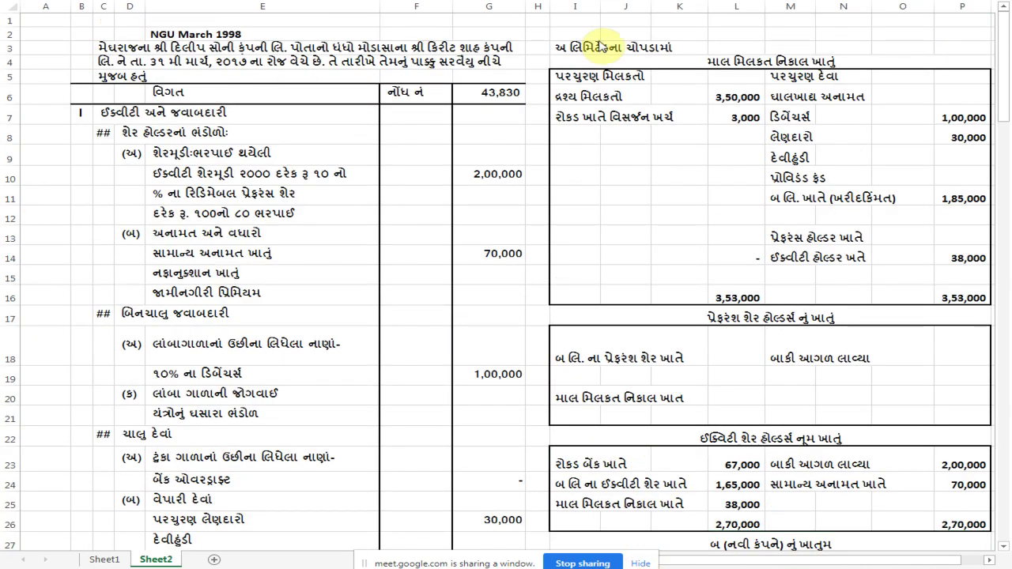